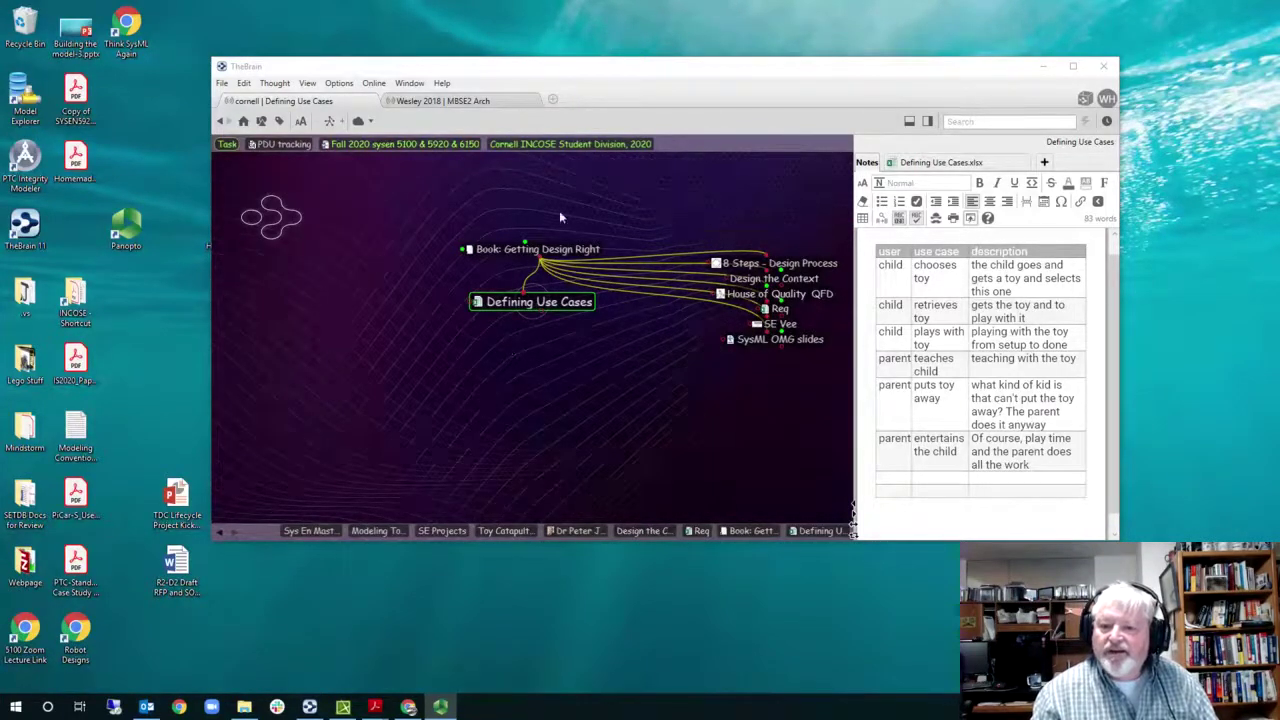
Step: Move TheBrain's window up and left, then stretch its bottom edge down to enlarge it
left_click_drag(578, 76, 542, 54)
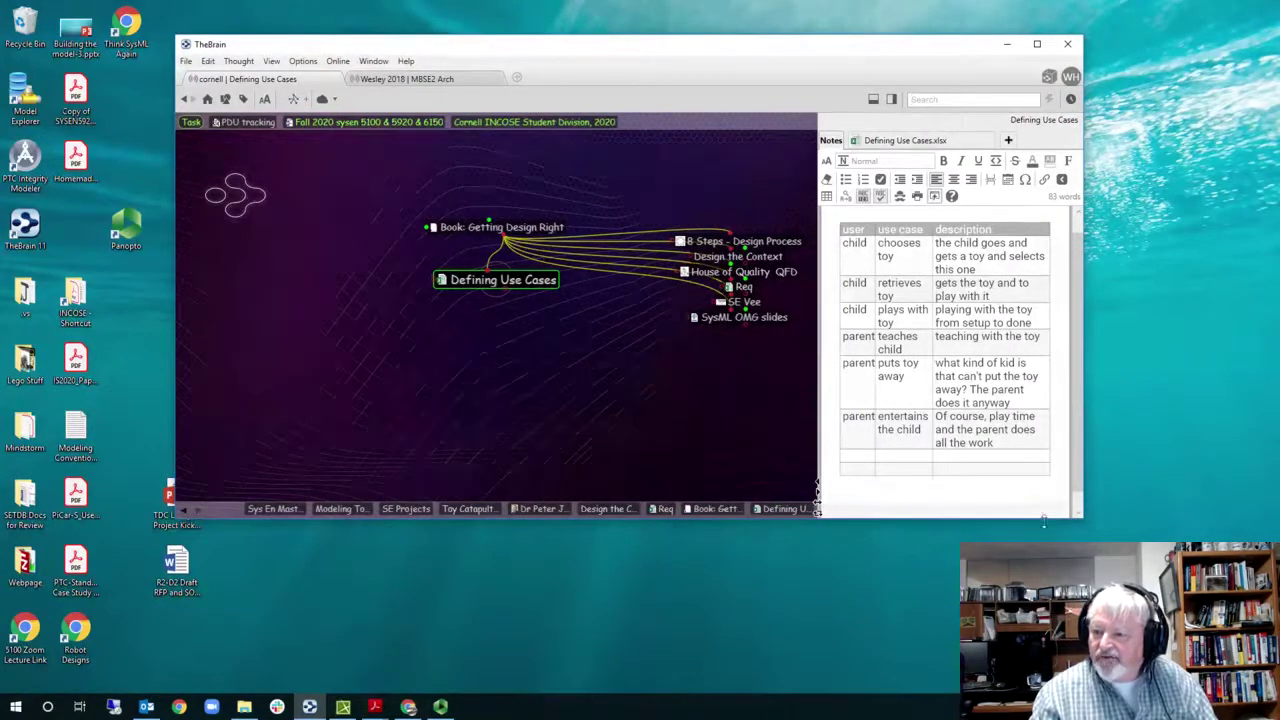
left_click_drag(1044, 517, 1044, 550)
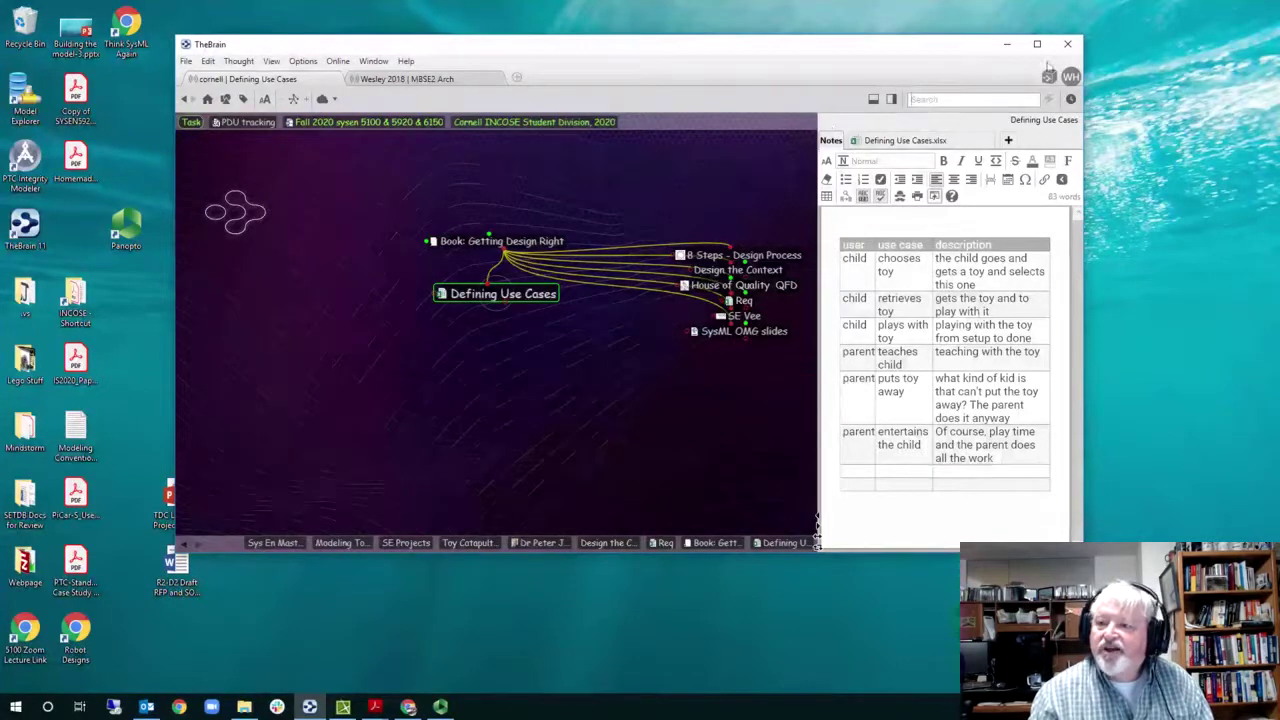
Step: Minimise TheBrain, bring Cameo's ToyModel forward, and collapse Behavior and Glossary, then re-expand Behavior
left_click(1009, 48)
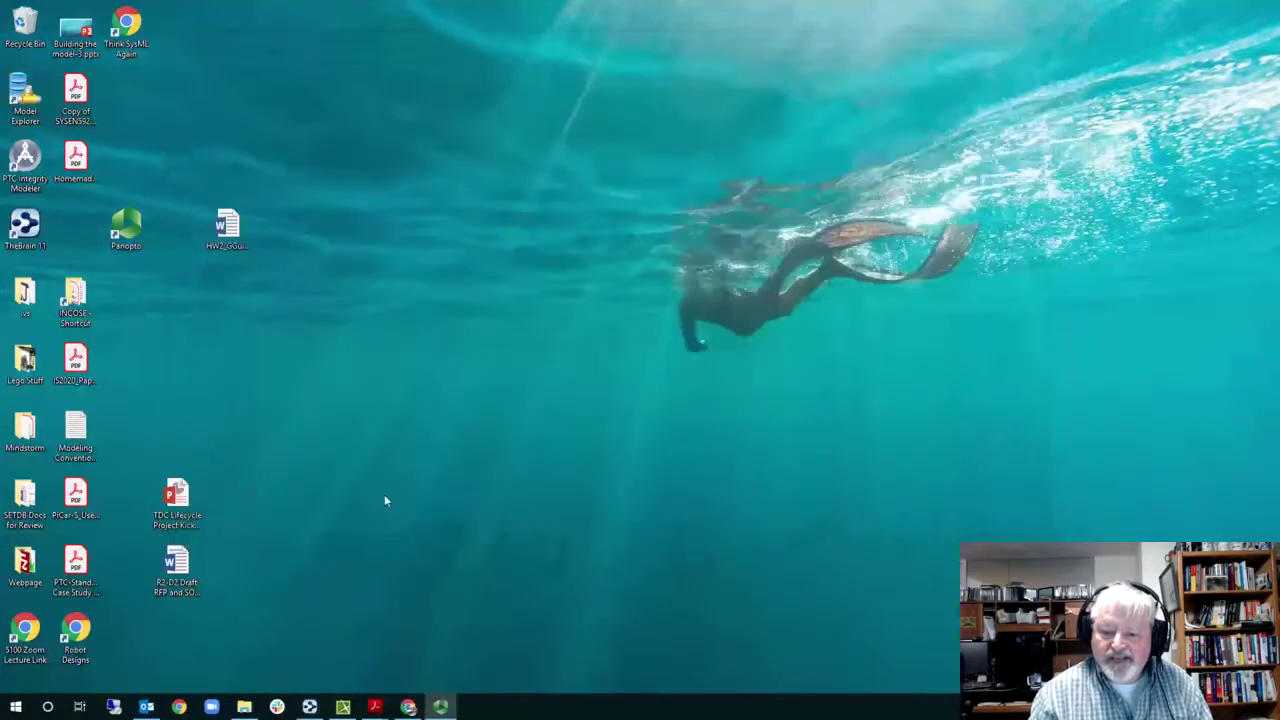
left_click(343, 707)
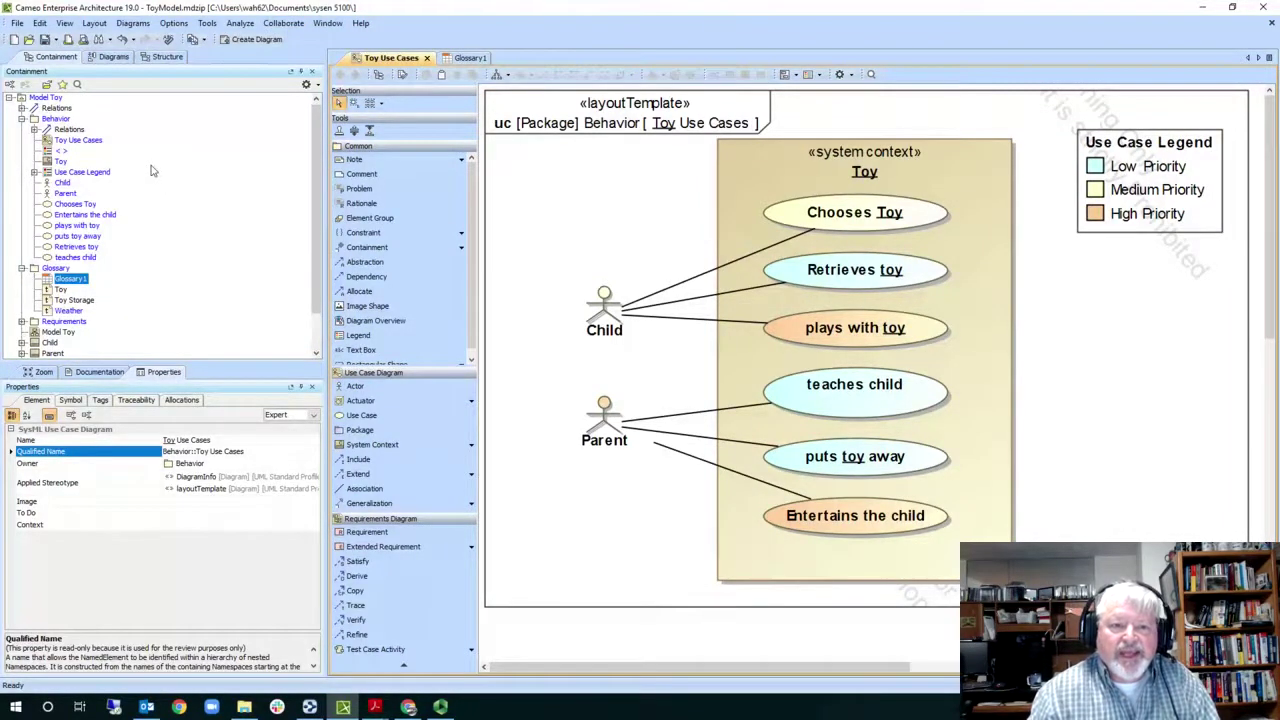
left_click(22, 119)
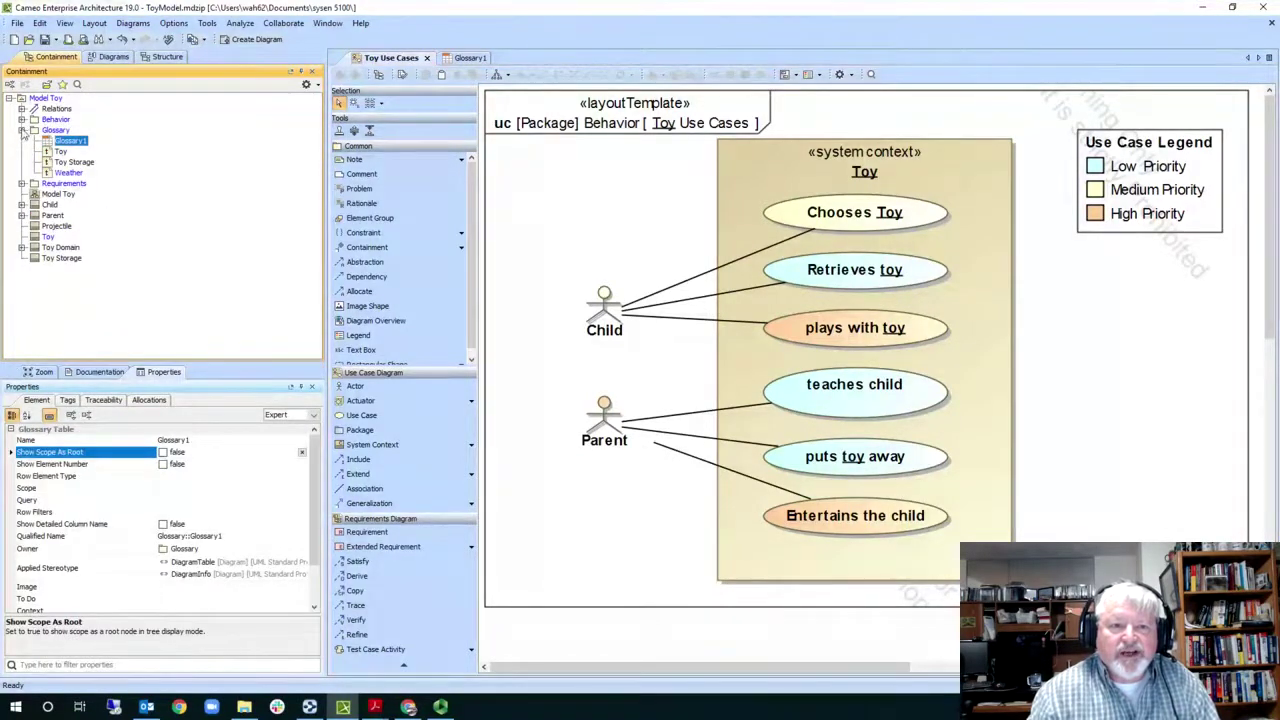
left_click(22, 131)
left_click(55, 120)
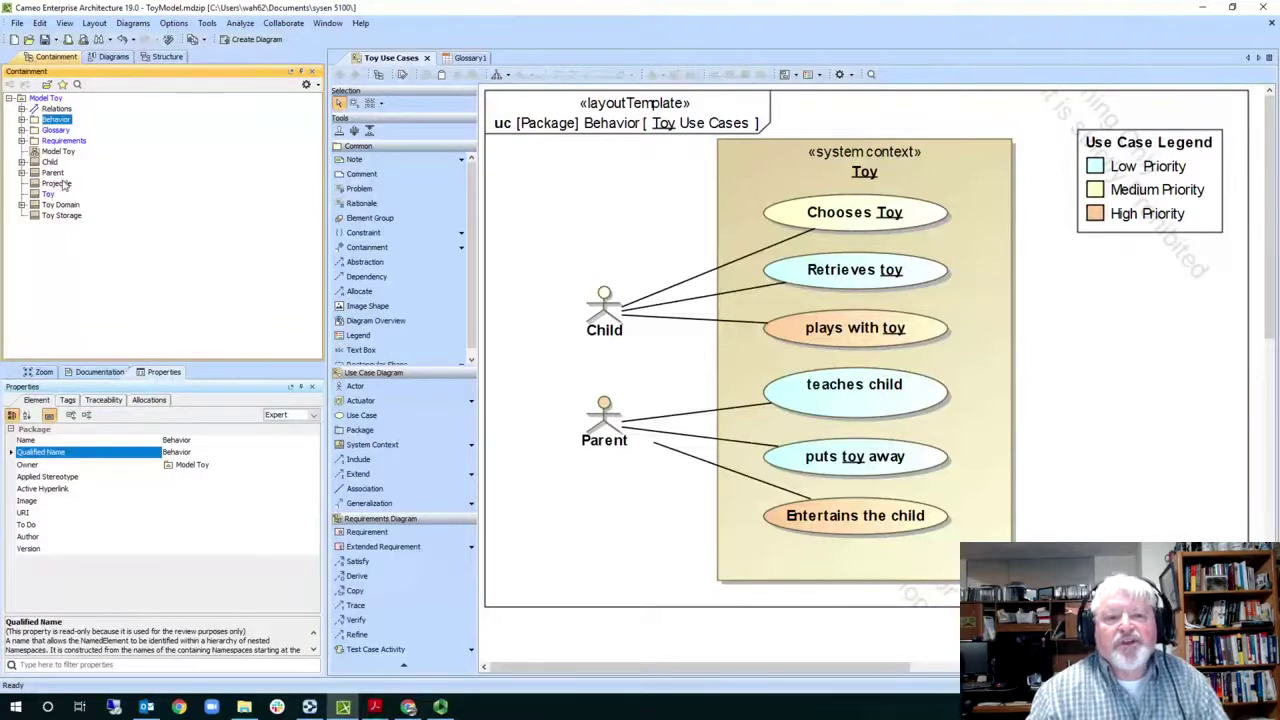
left_click(21, 120)
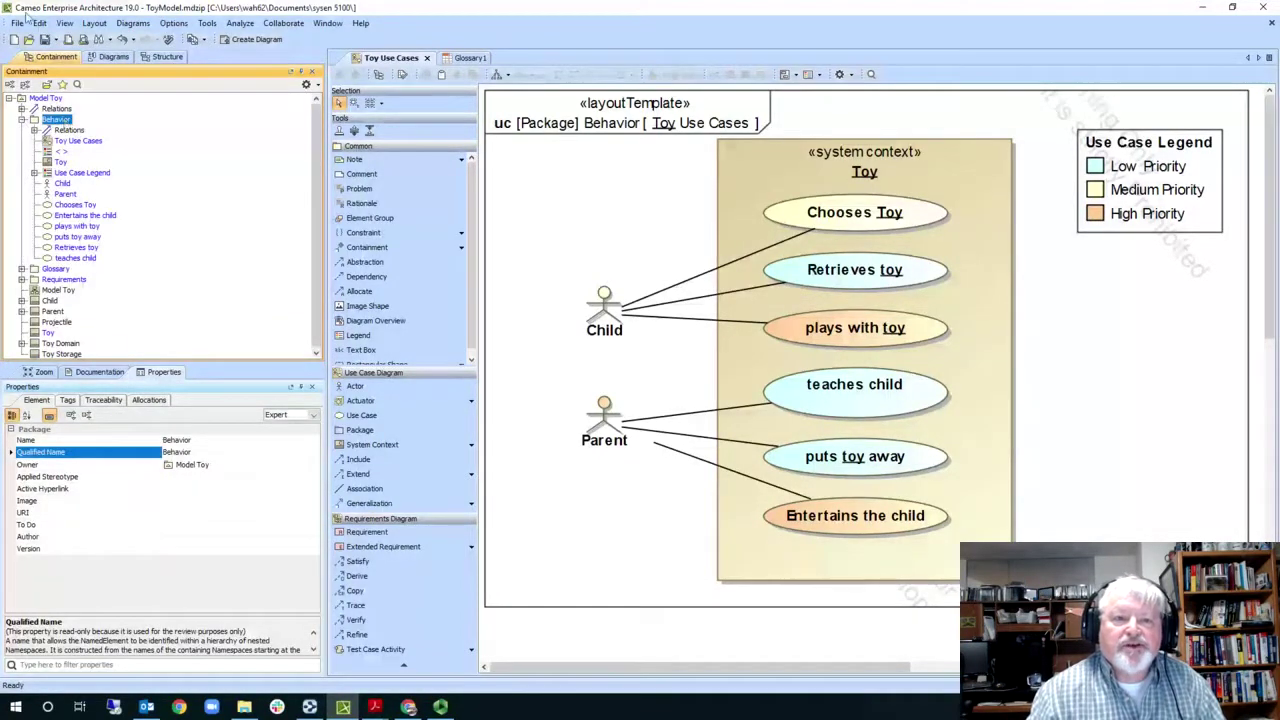
left_click(17, 23)
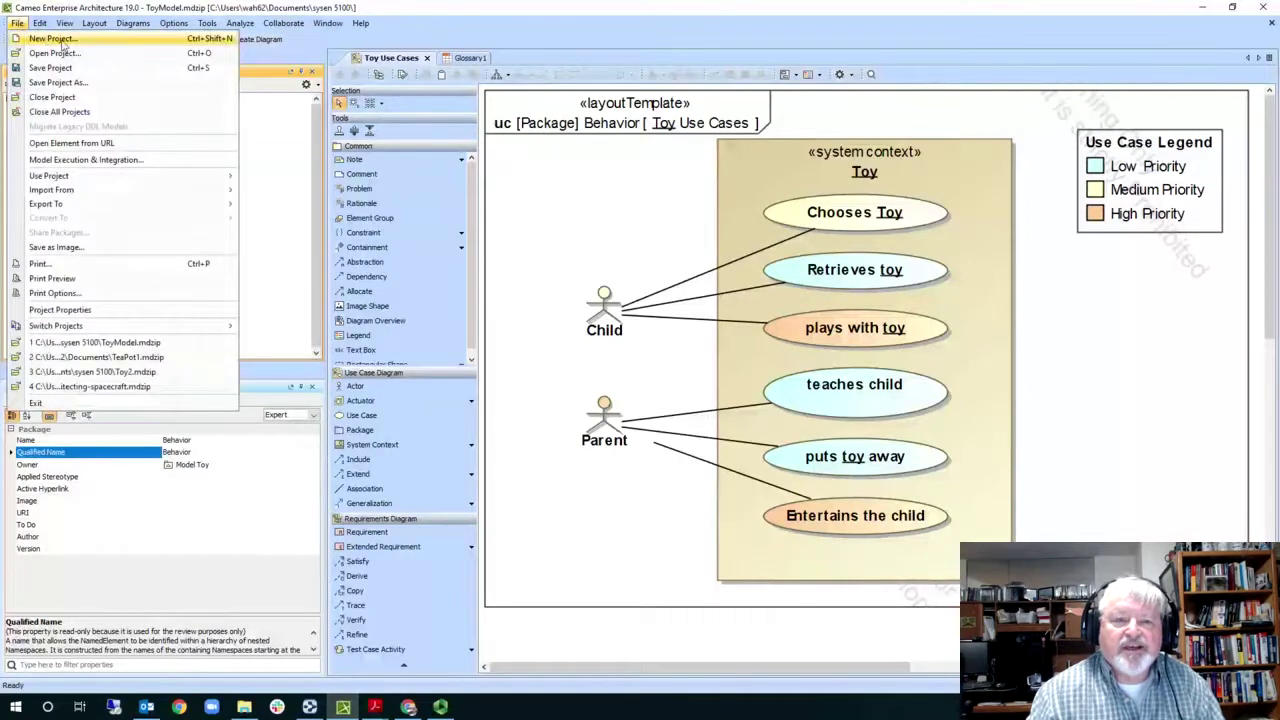
left_click(62, 39)
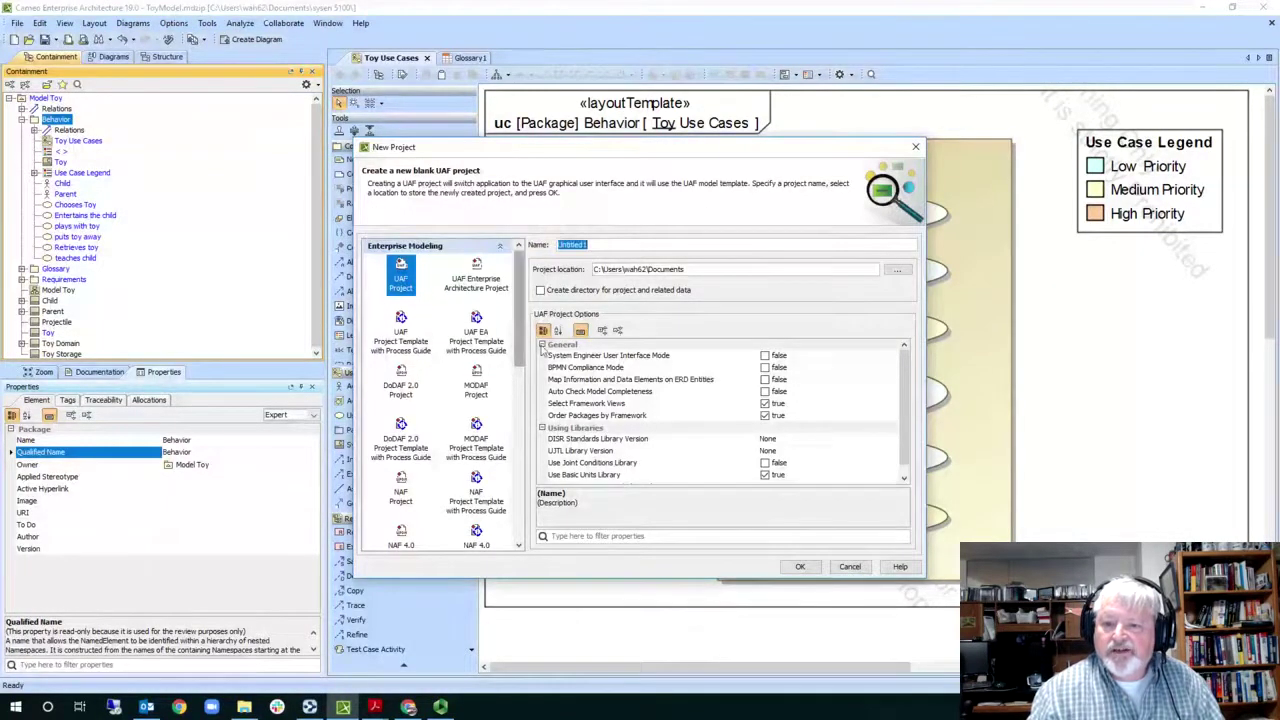
left_click_drag(520, 358, 513, 470)
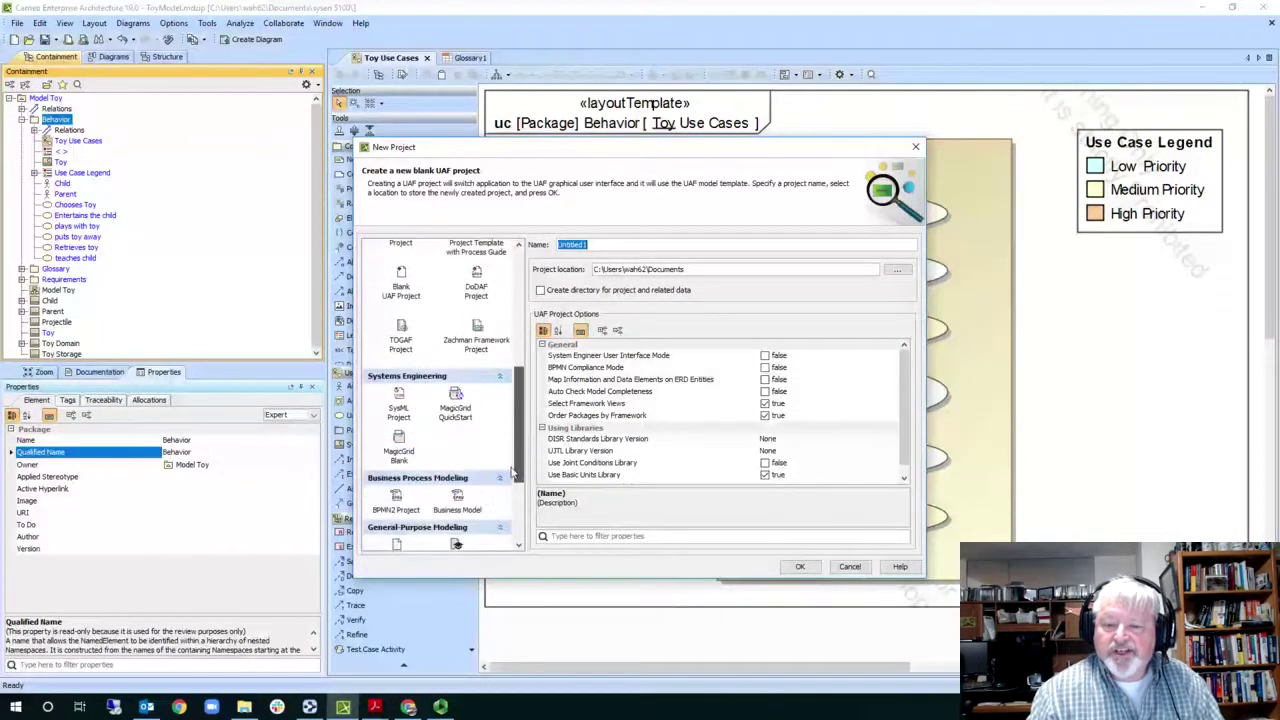
left_click(401, 410)
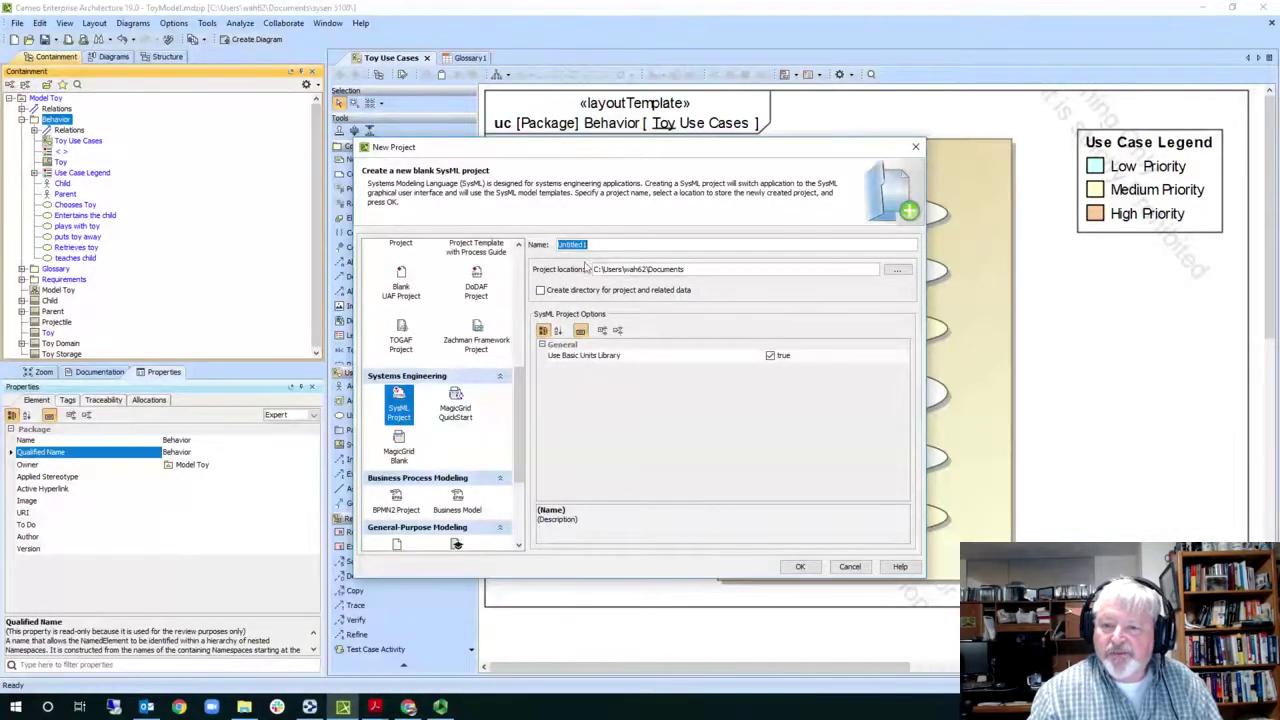
left_click(850, 567)
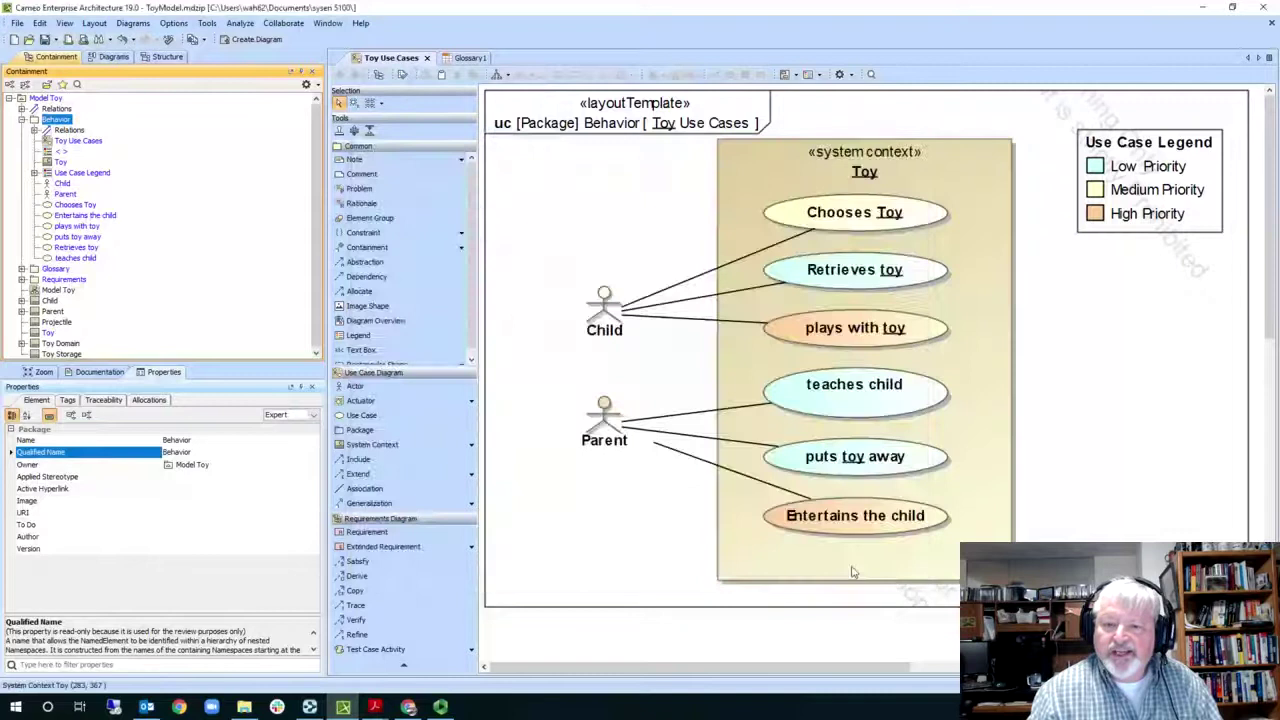
Step: Browse the Model Toy root's create-element menu, then dismiss it without creating anything
left_click(22, 120)
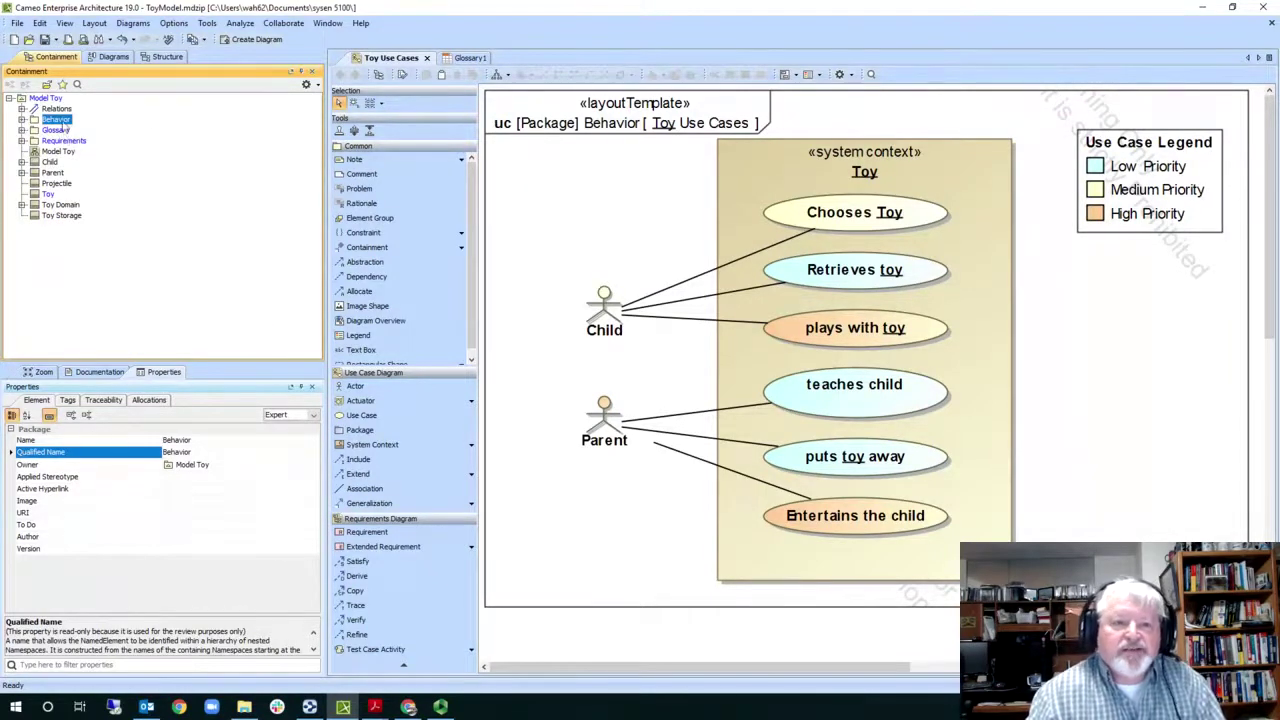
left_click(47, 98)
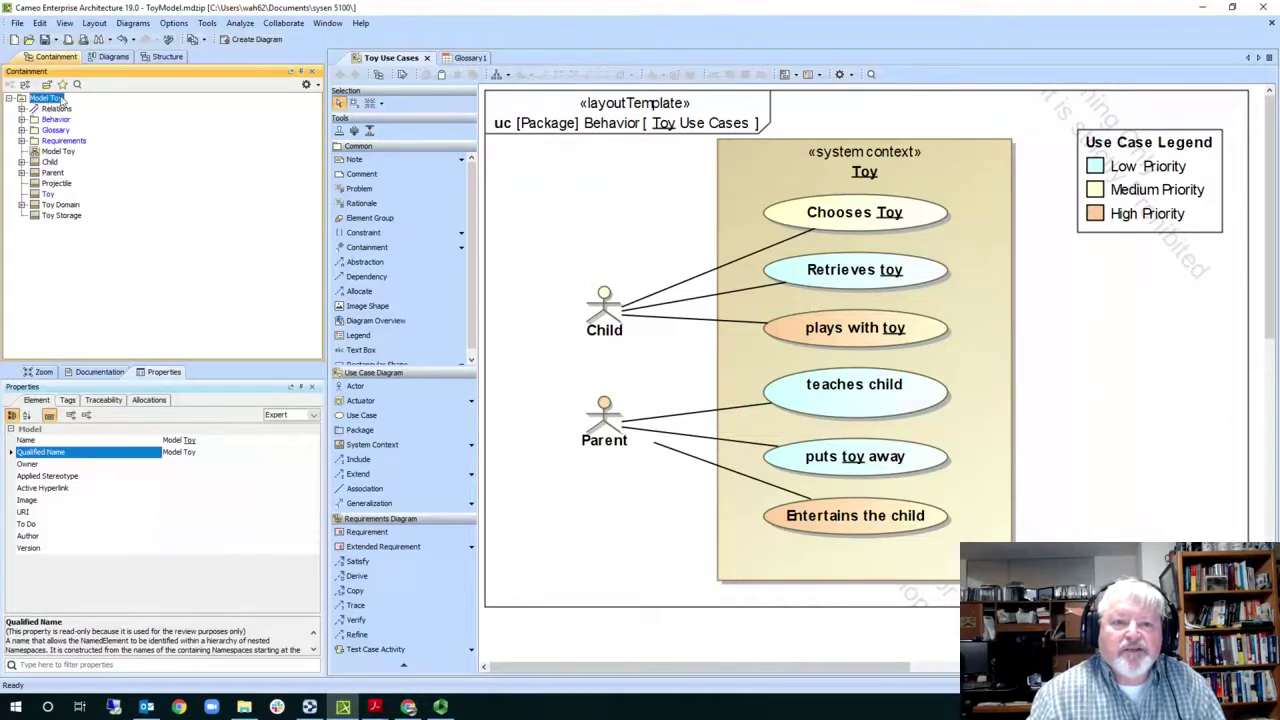
right_click(61, 102)
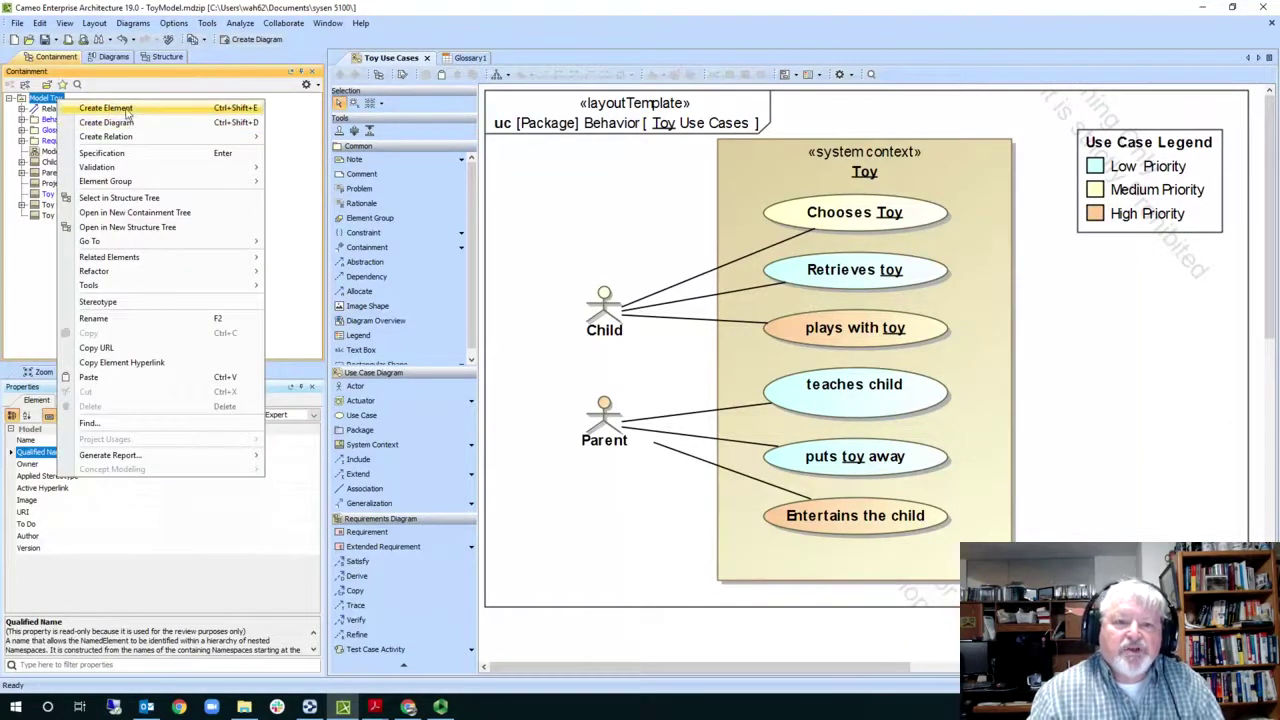
left_click(106, 108)
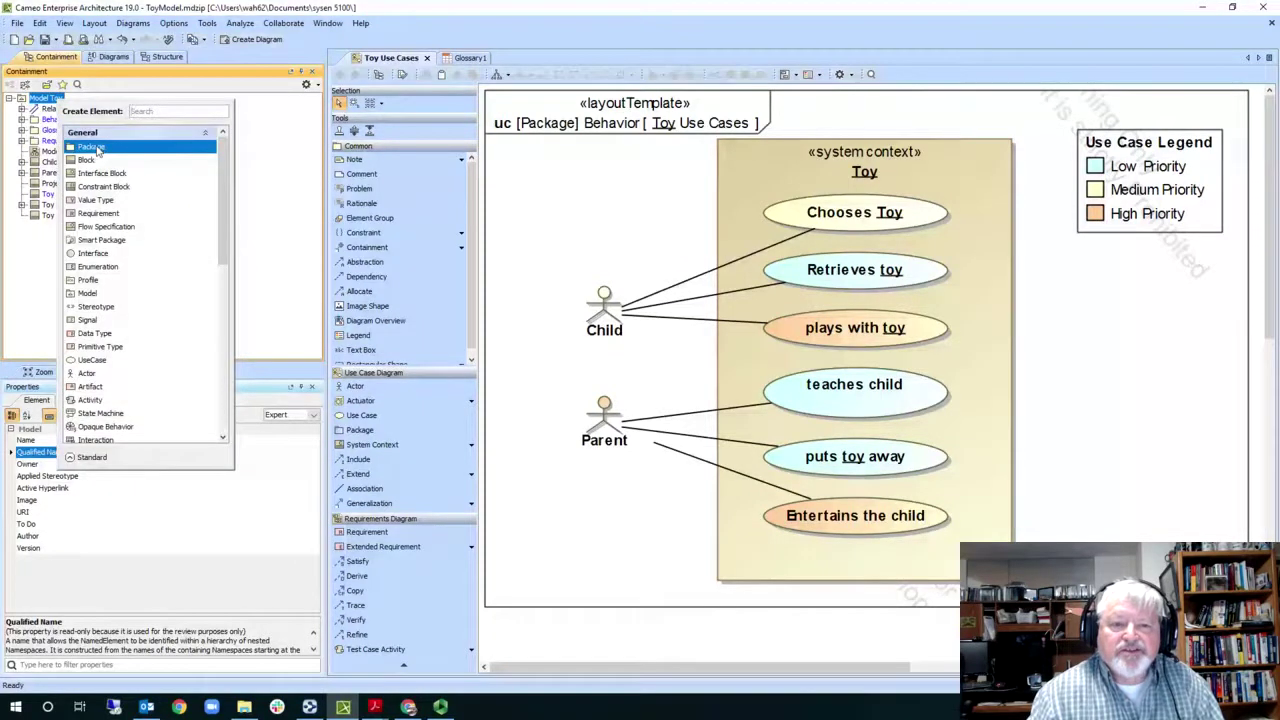
left_click(269, 145)
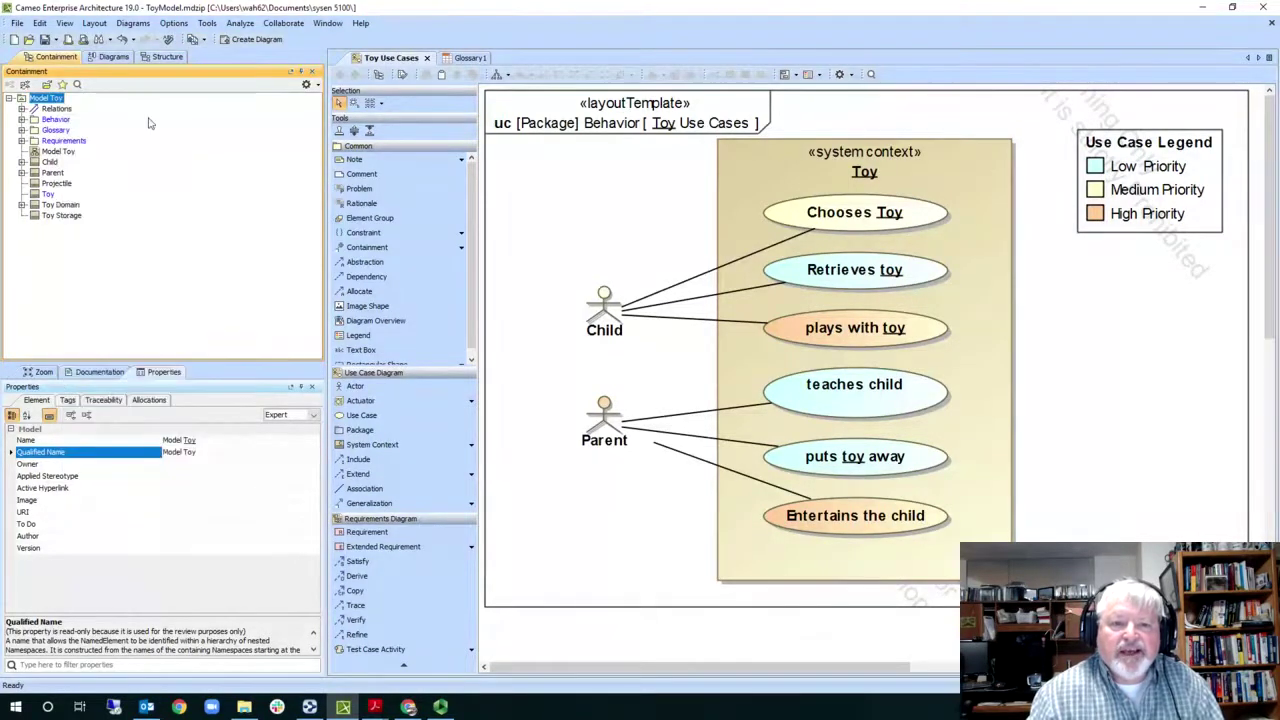
Step: Create a SysML Use Case Diagram inside the Behavior package
left_click(60, 121)
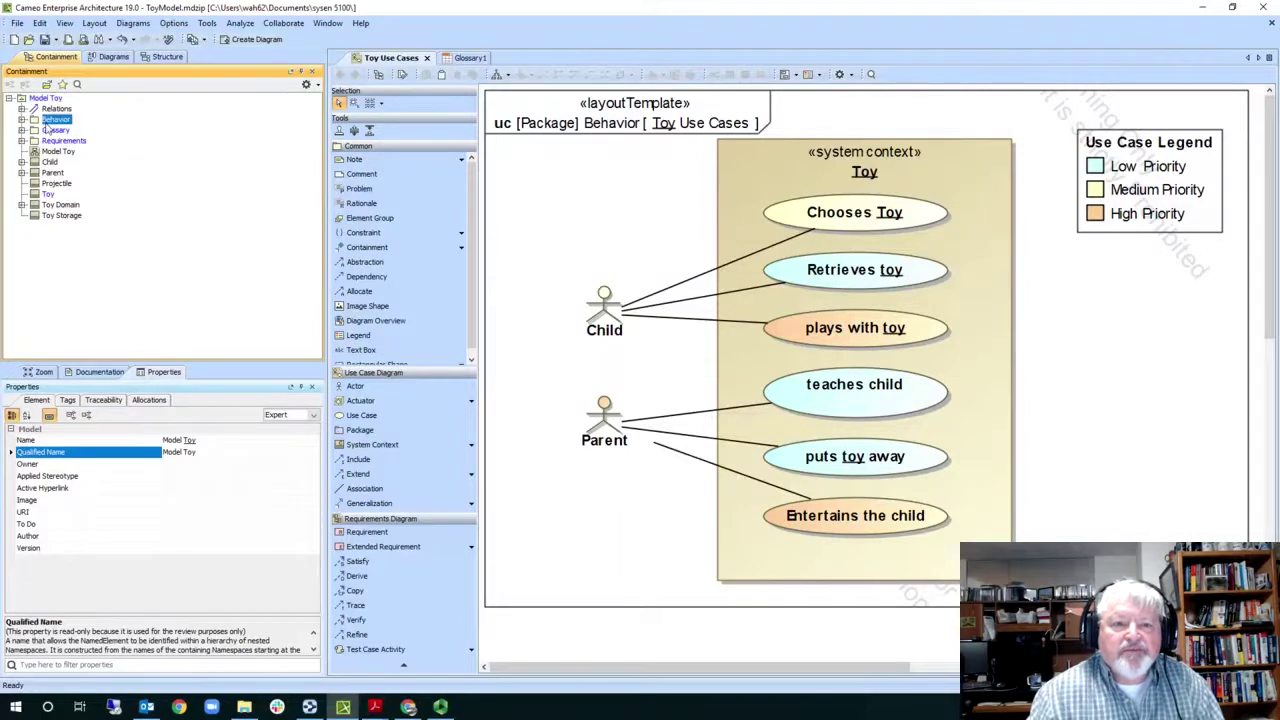
left_click(22, 120)
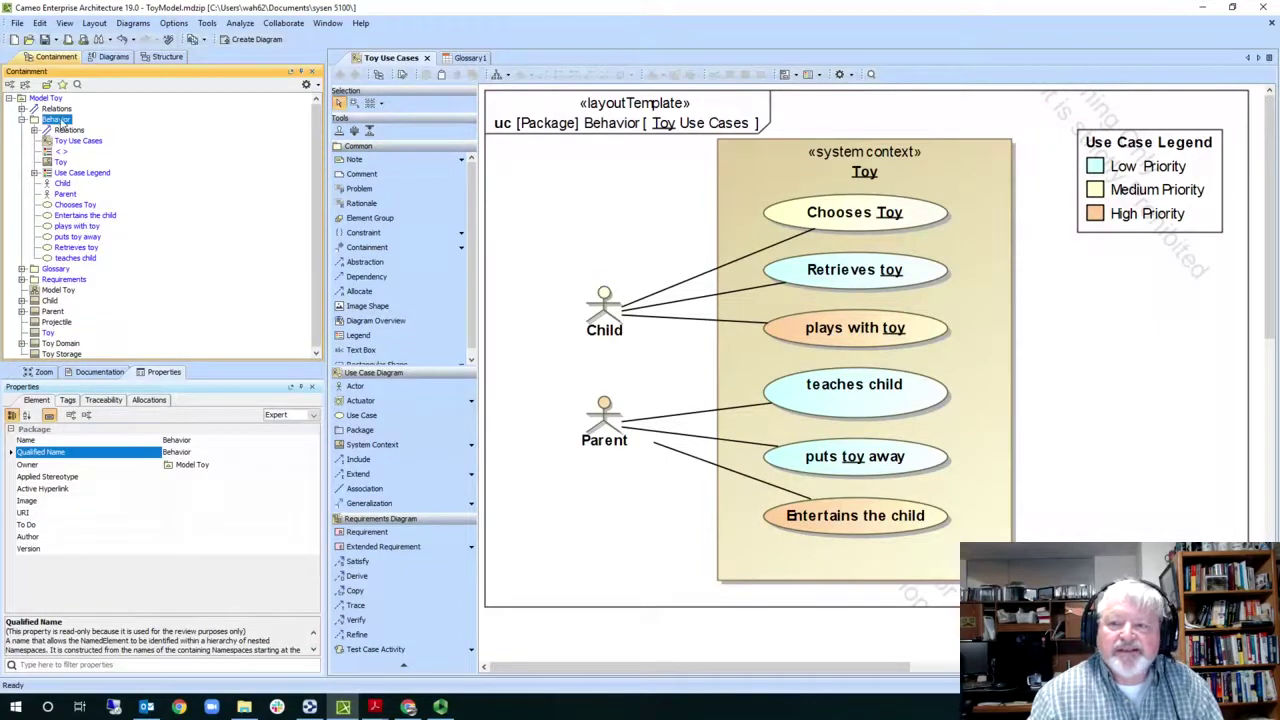
right_click(62, 122)
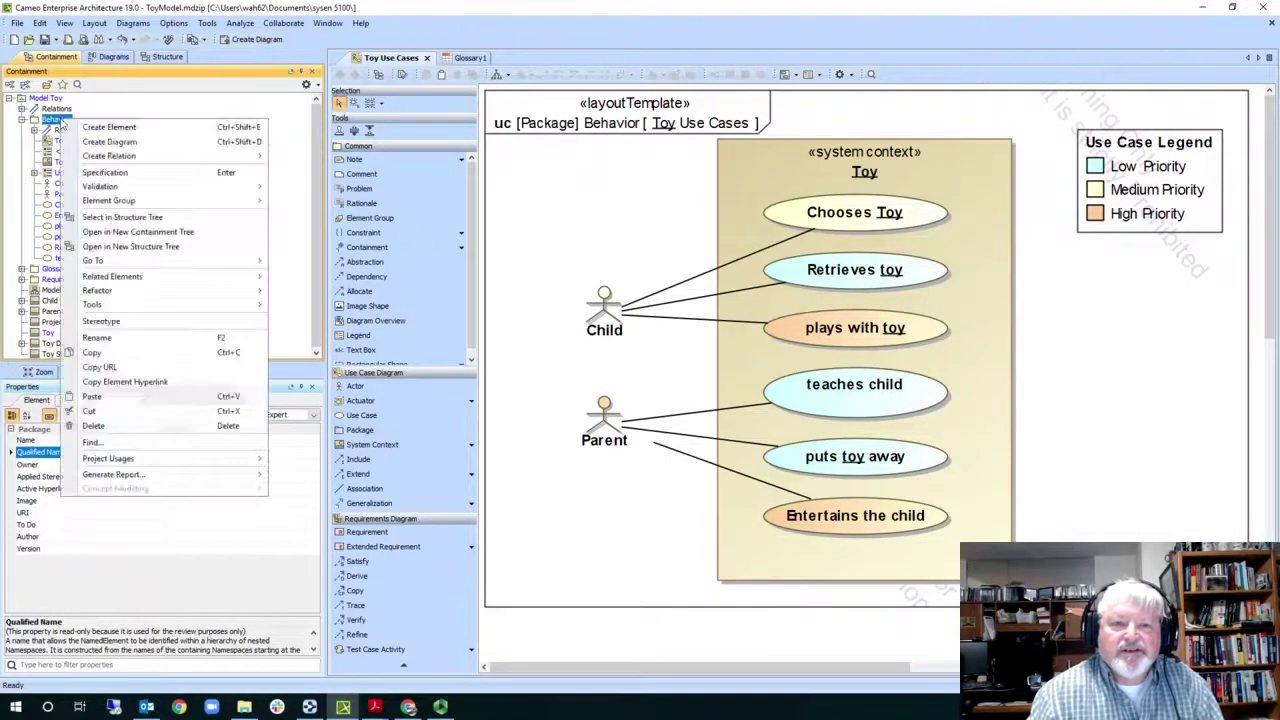
left_click(112, 142)
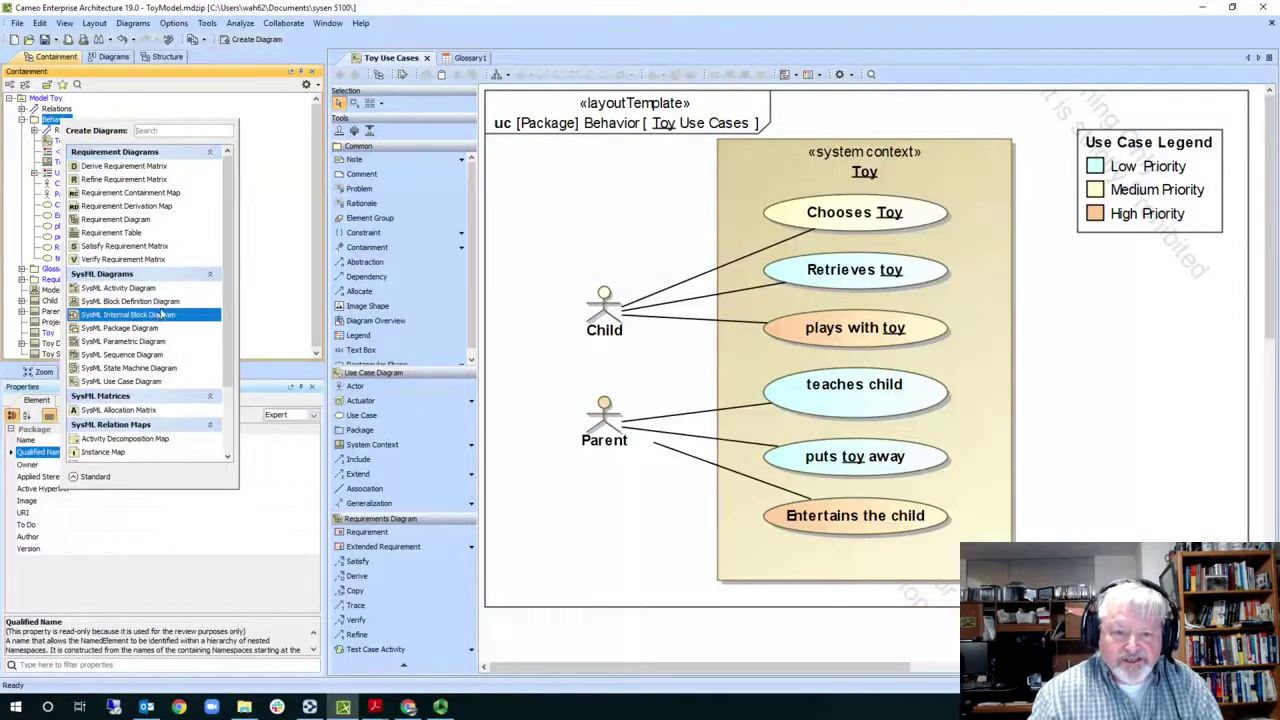
left_click(160, 382)
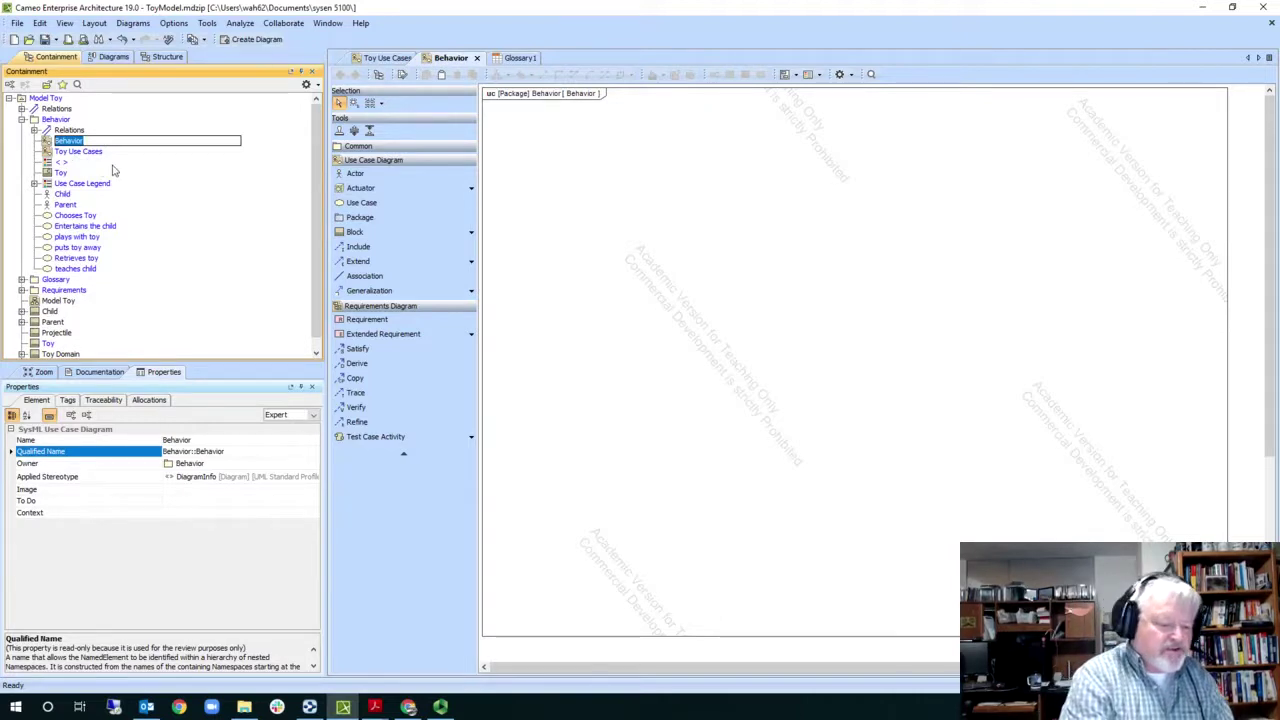
Step: Name the new diagram 'Toy Use Cases2' and switch over to TheBrain
type("Toy Use Cases")
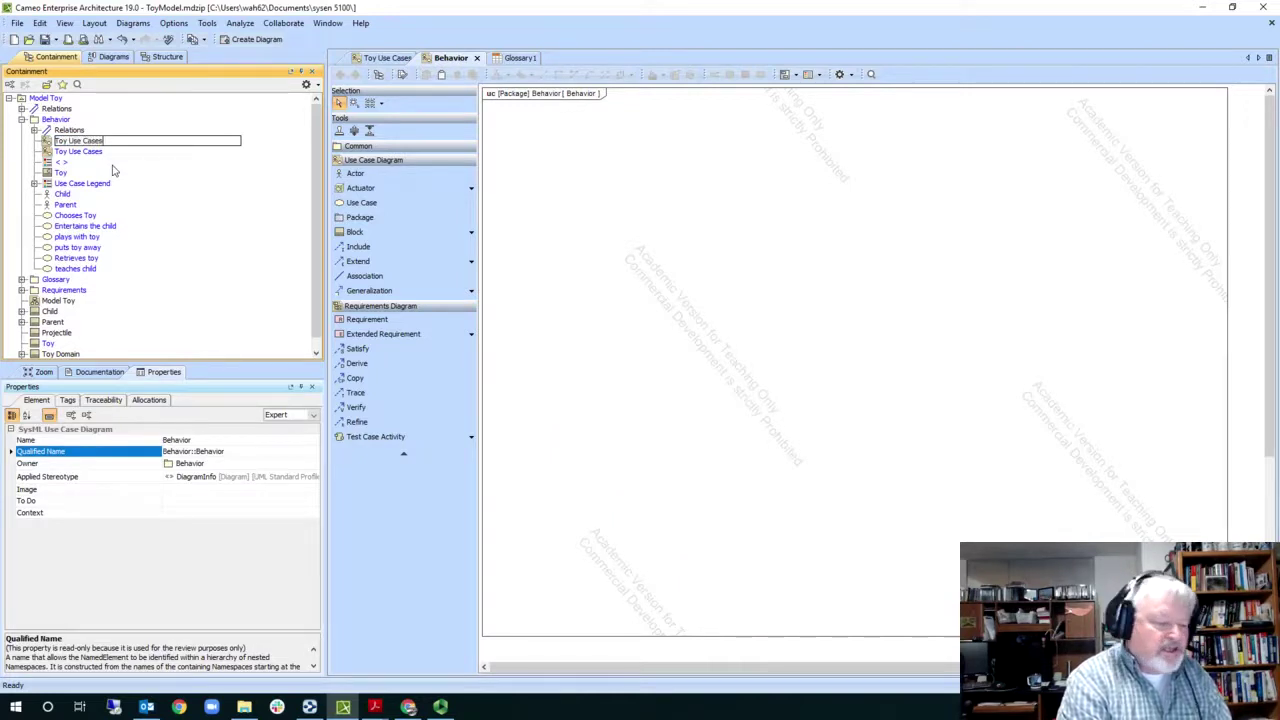
type("2")
key("Return")
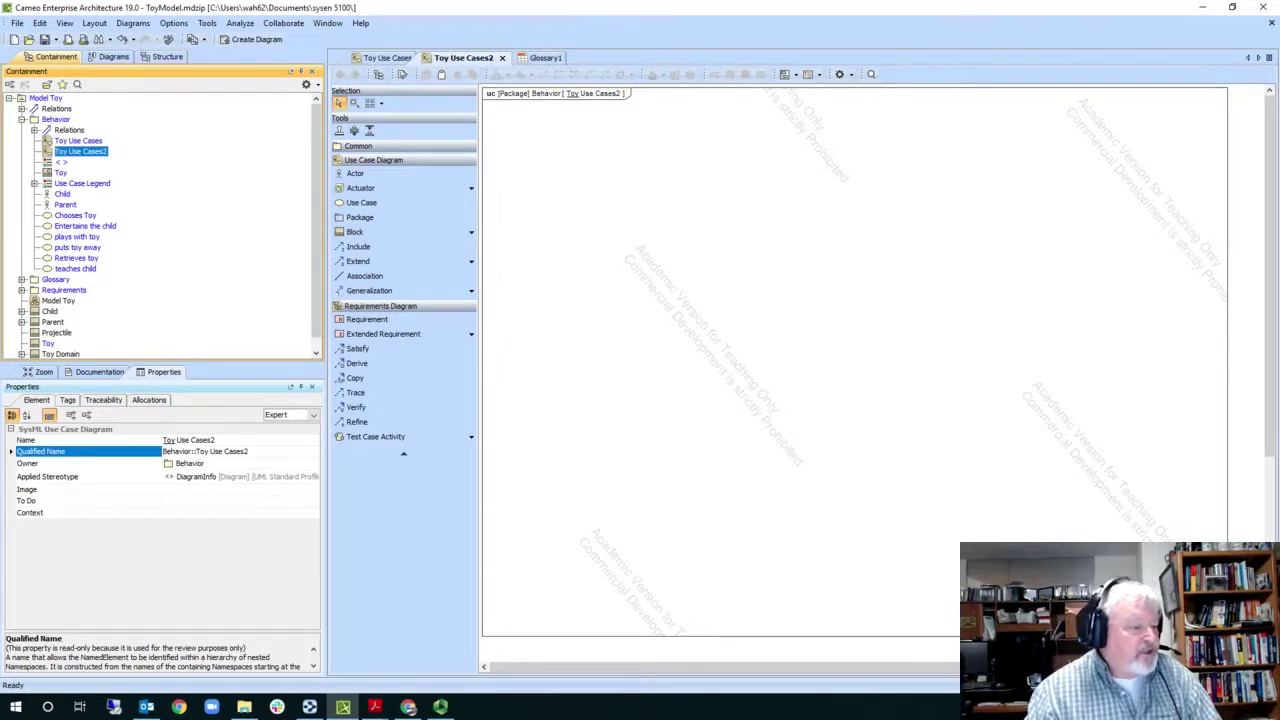
key("alt+Tab")
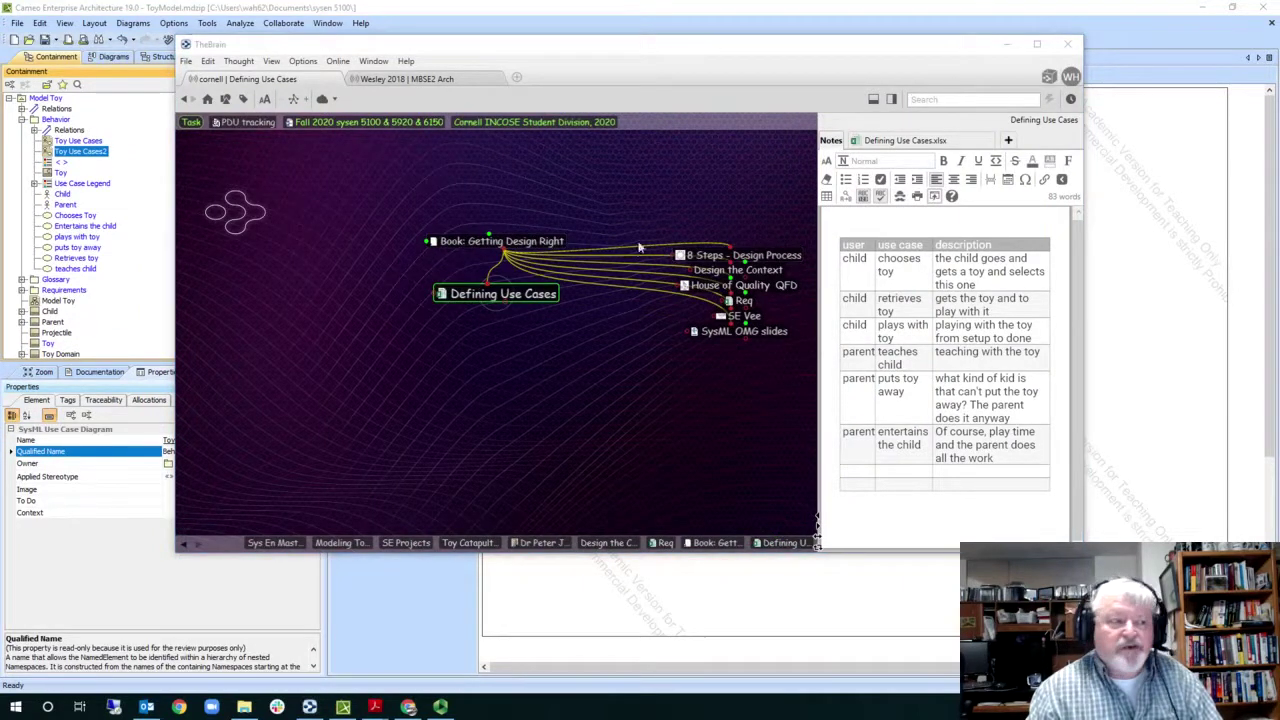
Step: Minimise TheBrain, move Excel over Cameo, and highlight the user, use case and description columns
left_click(1009, 46)
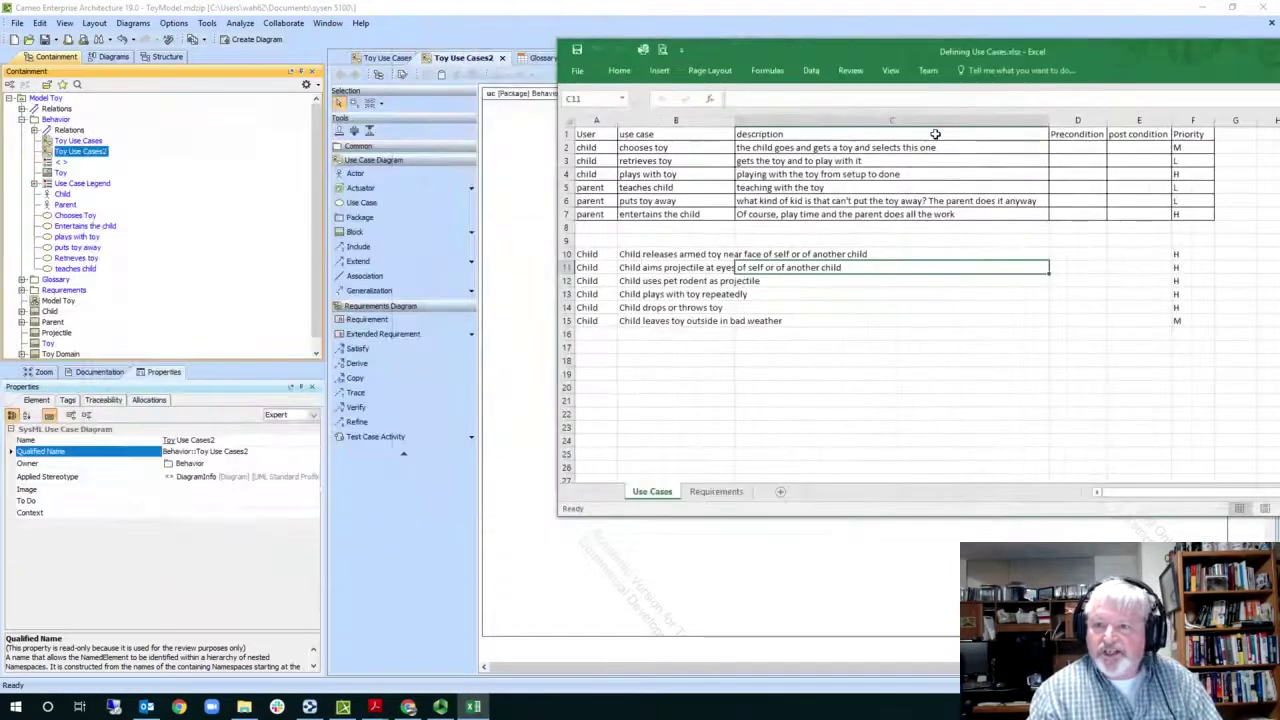
left_click_drag(878, 50, 452, 109)
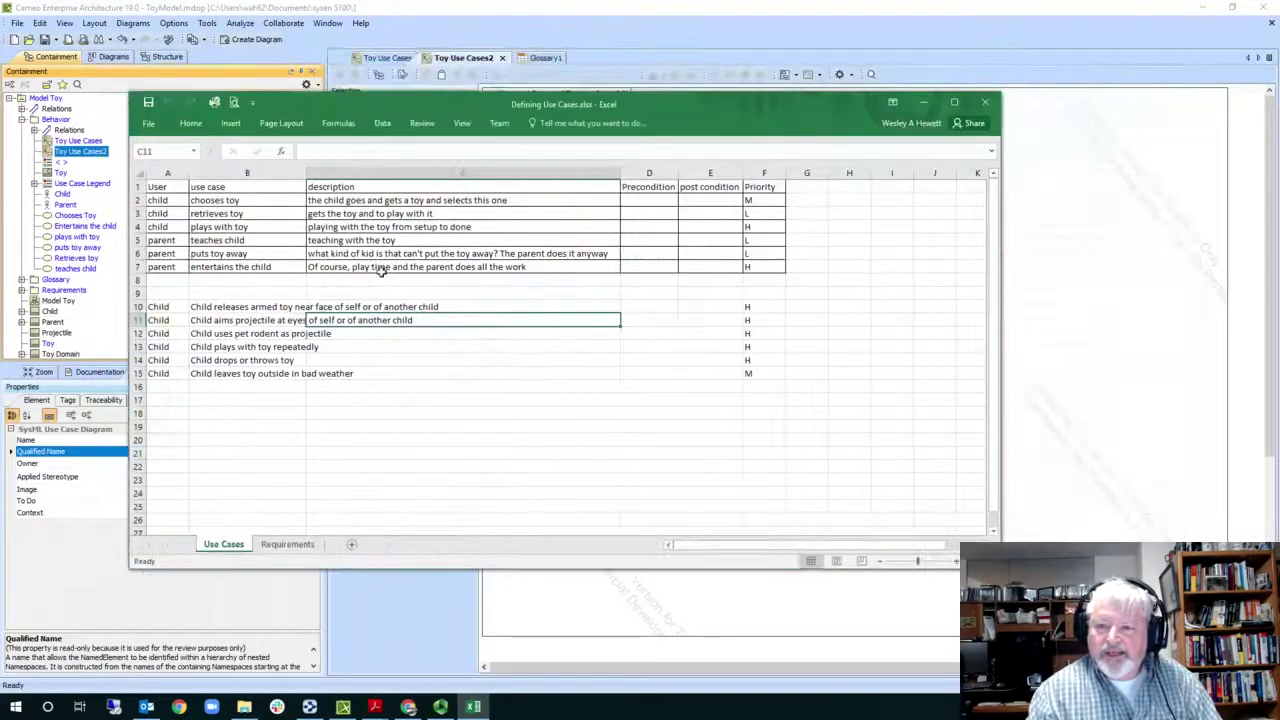
left_click(160, 186)
left_click_drag(157, 199, 168, 266)
left_click_drag(236, 202, 240, 263)
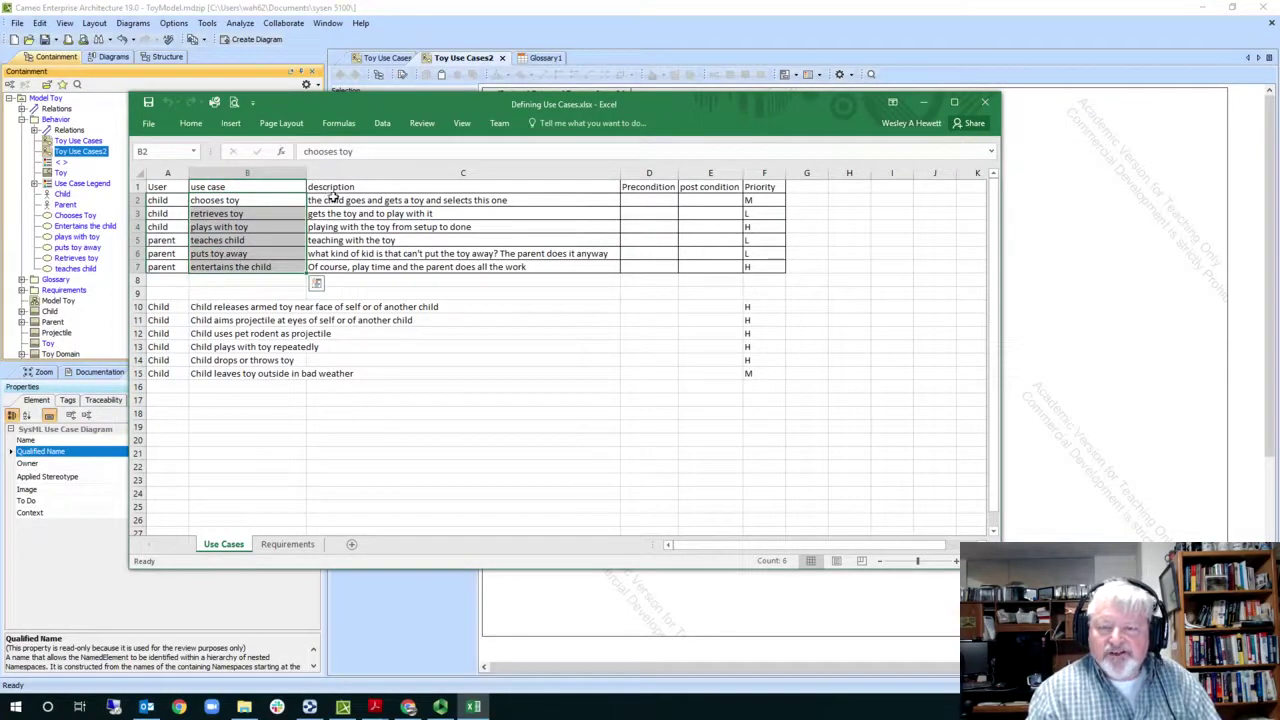
left_click_drag(333, 198, 335, 258)
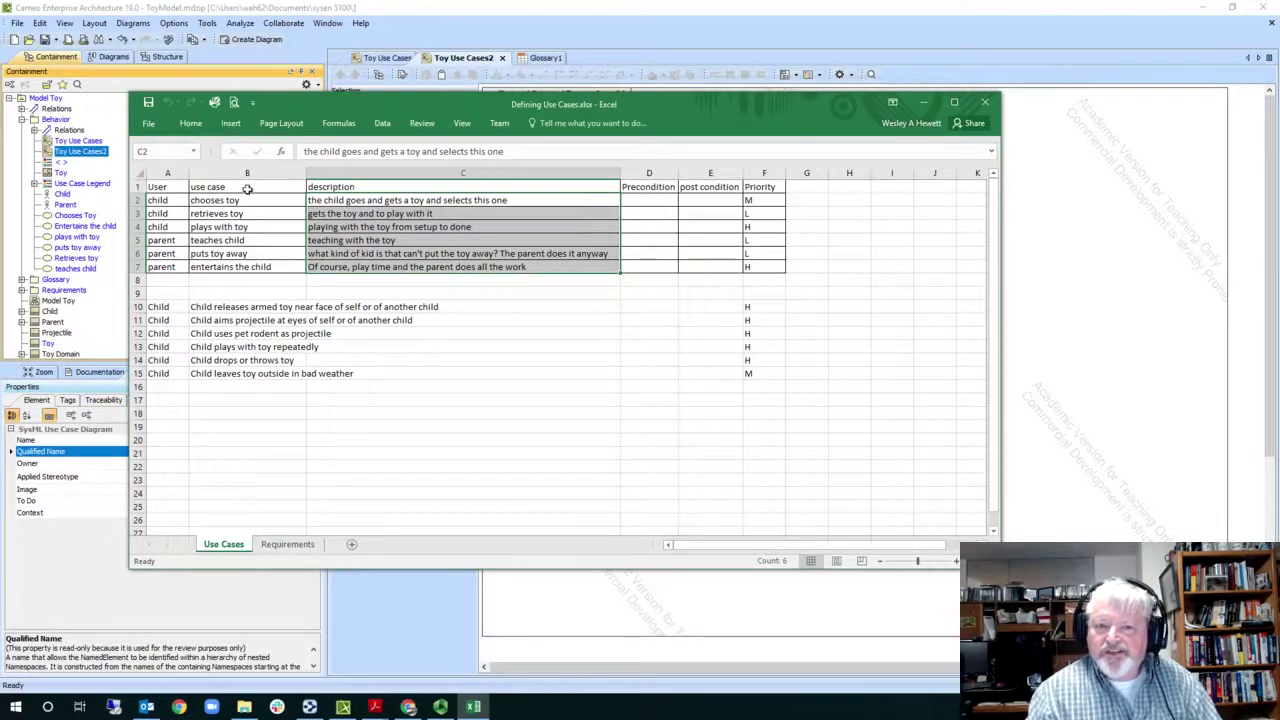
Step: Highlight the empty Precondition and post condition cells, then the description rows C2 to C7
left_click(666, 199)
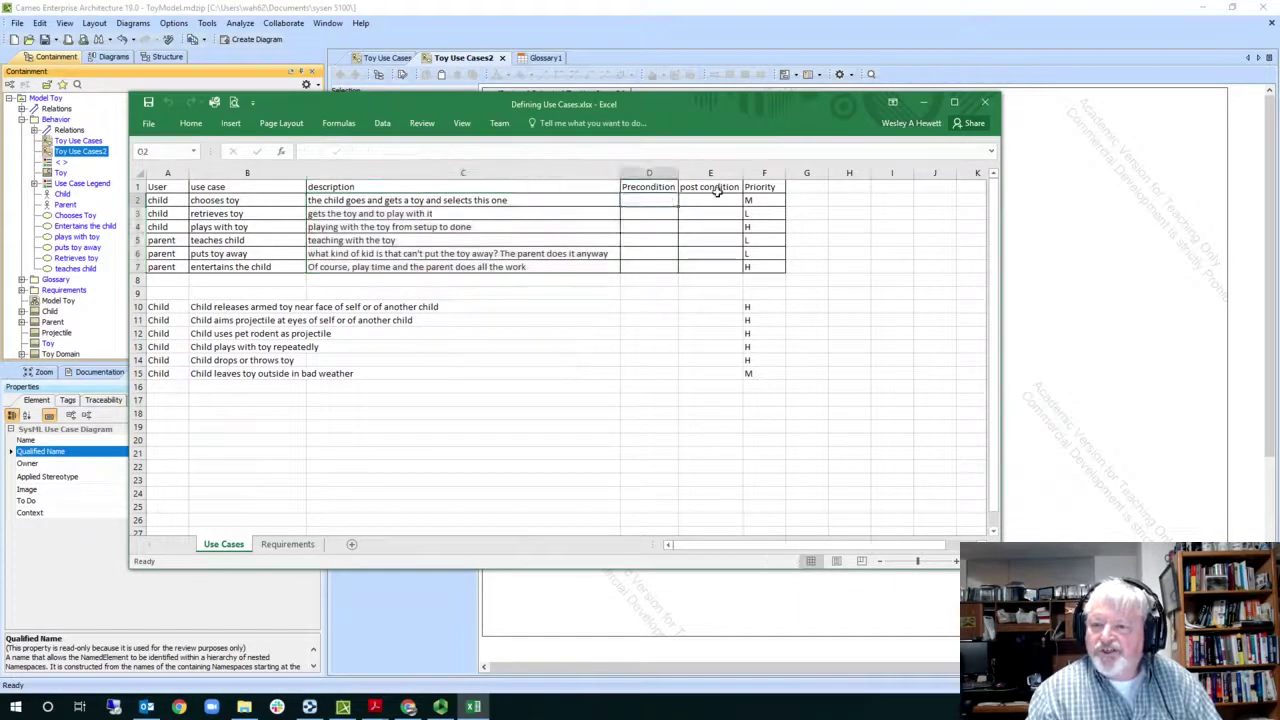
left_click(688, 197)
left_click(666, 197)
left_click_drag(700, 197, 663, 266)
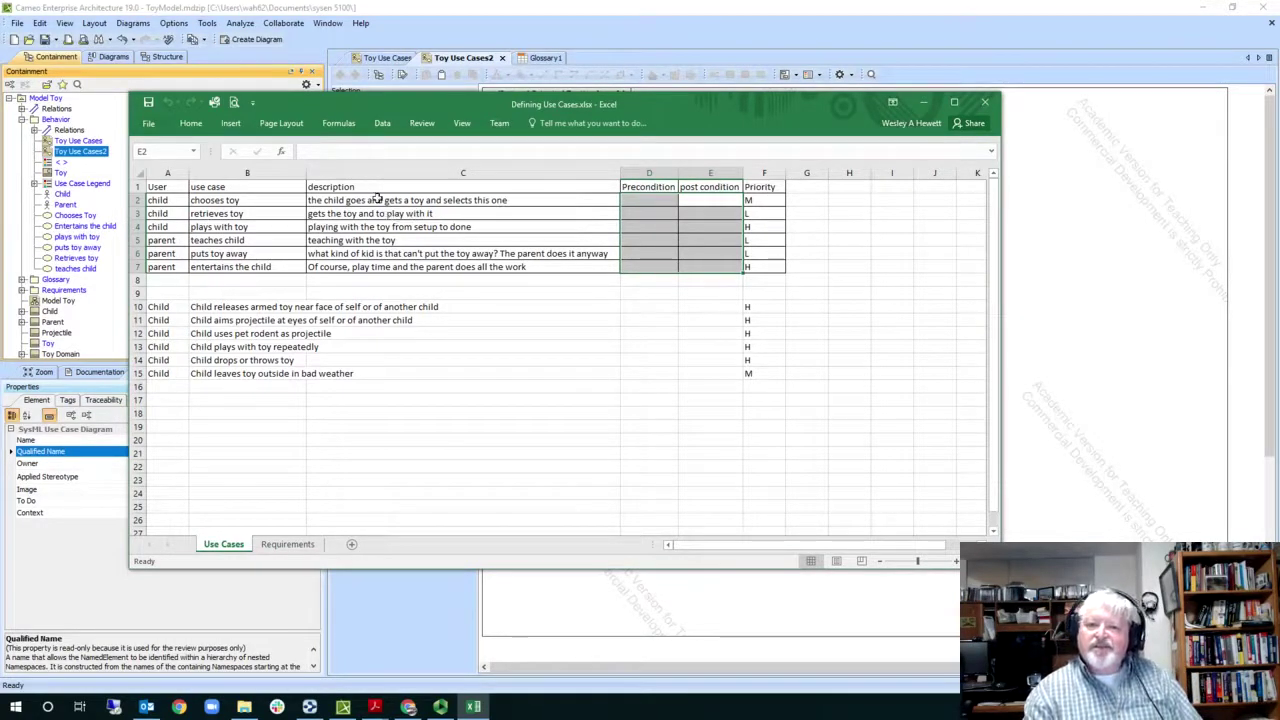
left_click_drag(375, 199, 372, 258)
left_click_drag(176, 200, 347, 268)
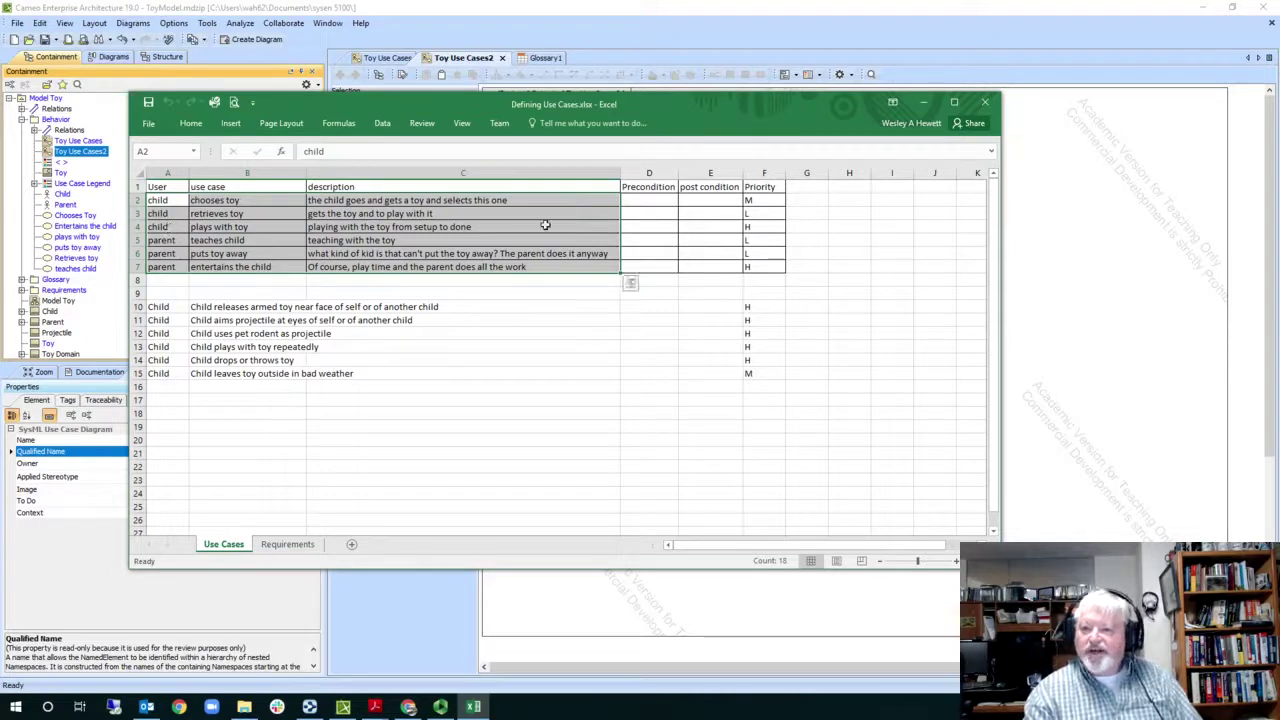
Step: Highlight the Priority values F2 to F7, glance at the Requirements sheet, and minimise Excel
left_click_drag(766, 200, 760, 264)
left_click(760, 222)
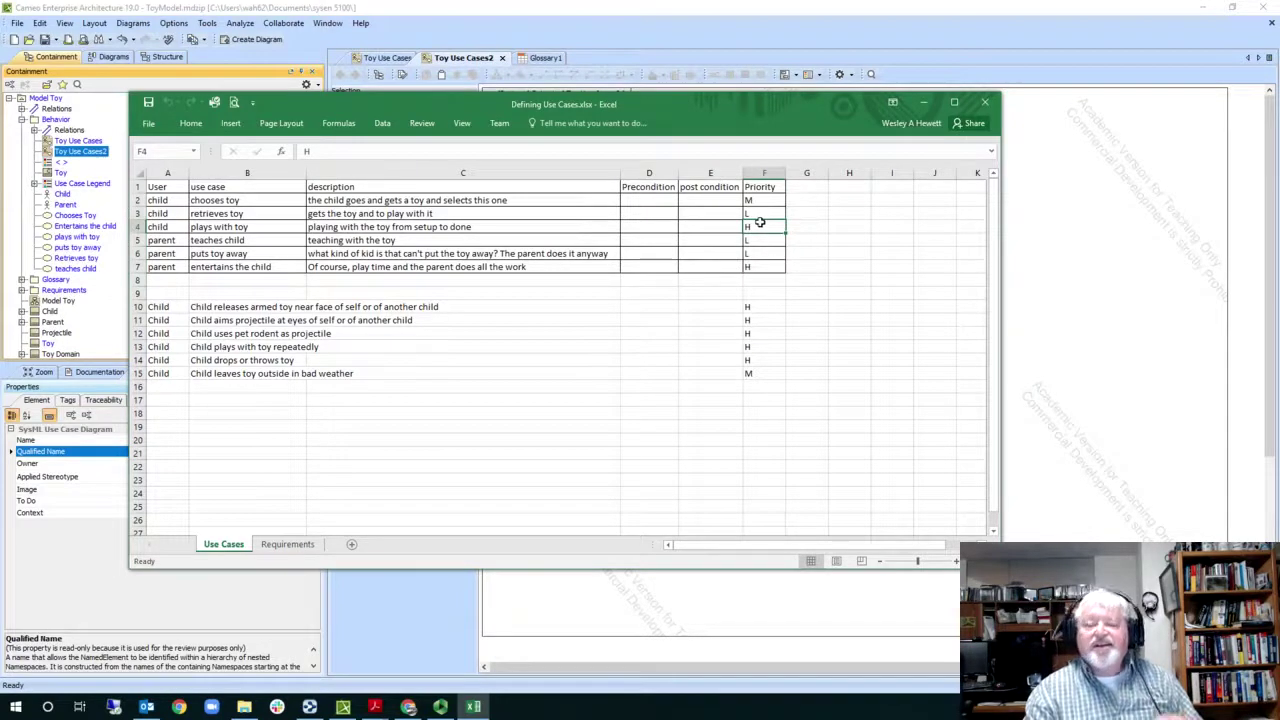
left_click(386, 226)
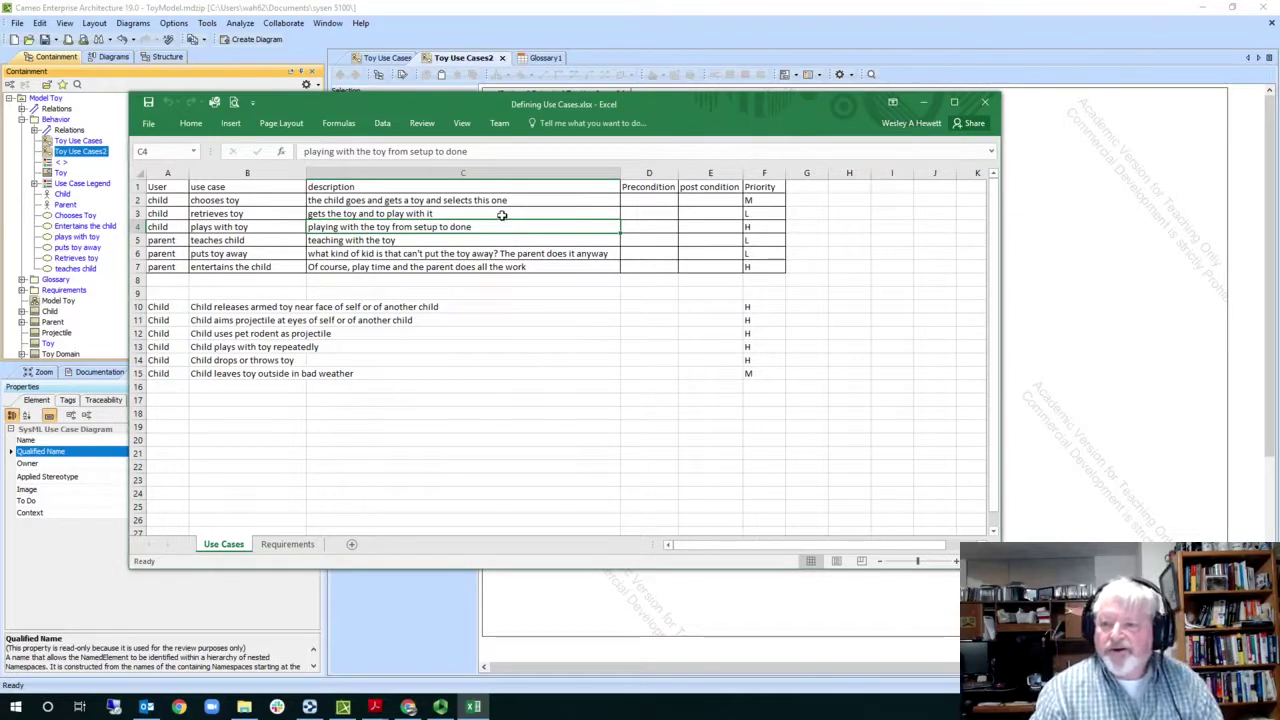
left_click_drag(751, 201, 796, 280)
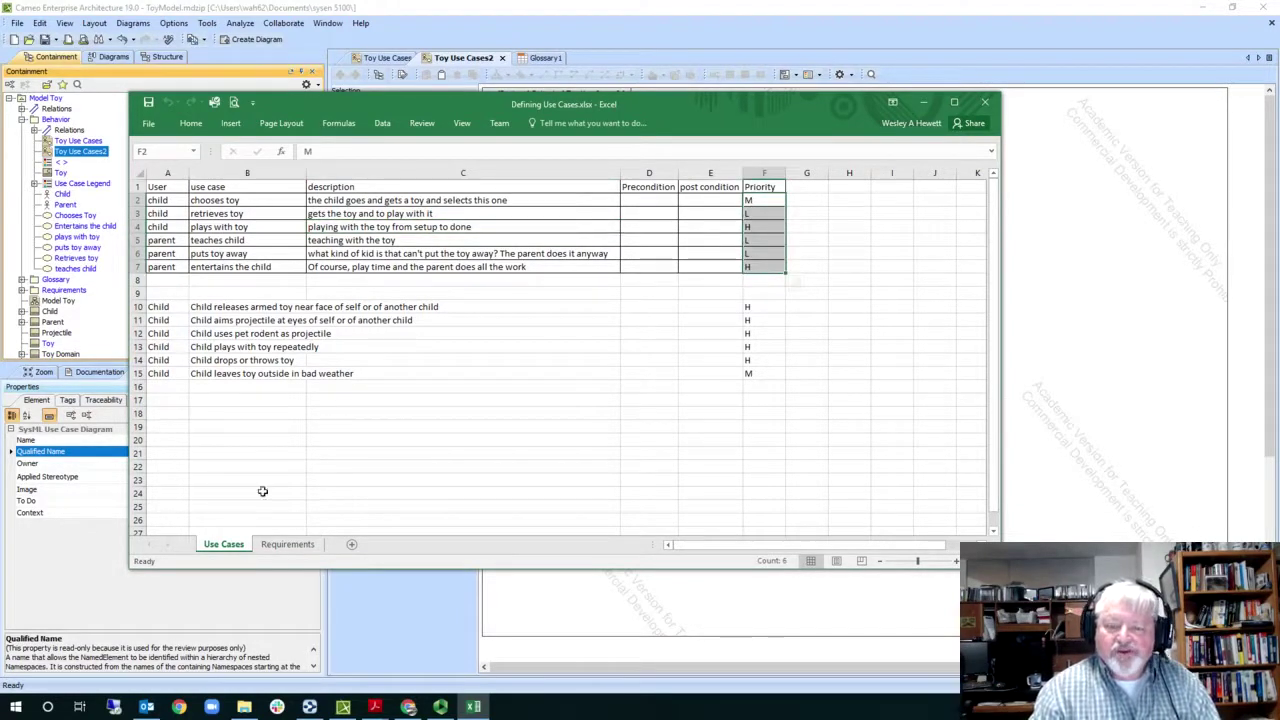
left_click(287, 544)
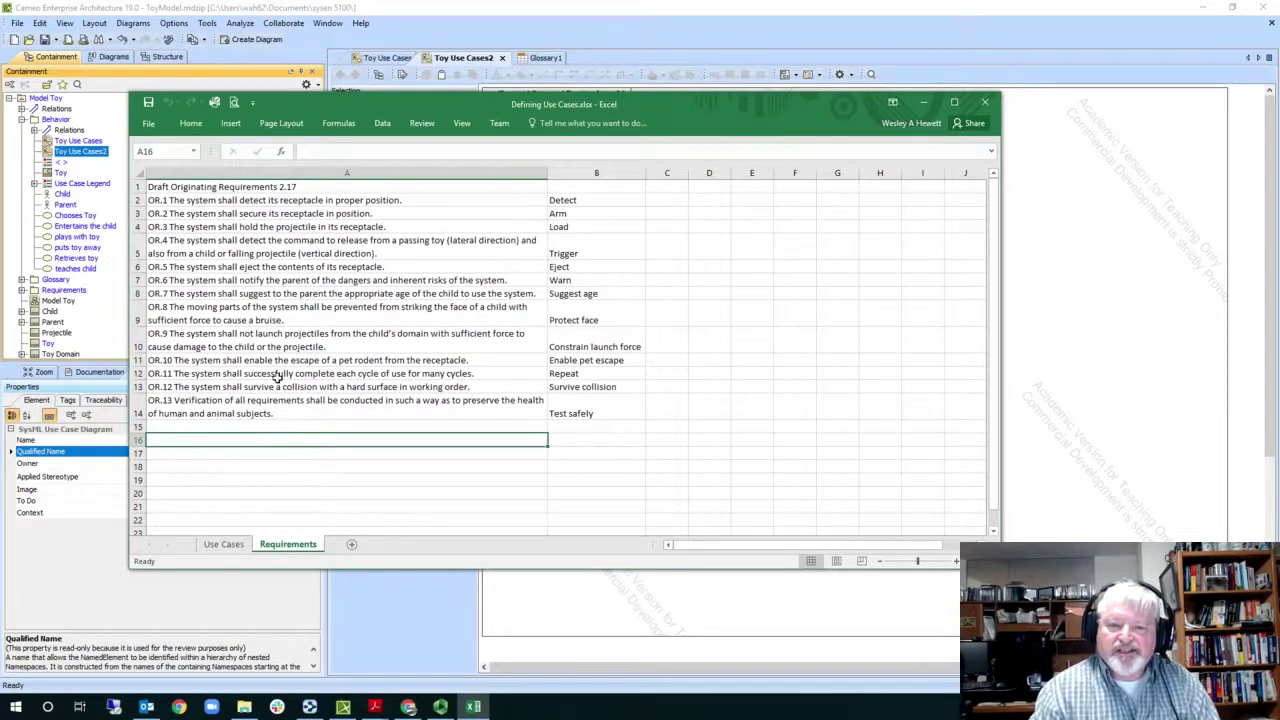
left_click(224, 544)
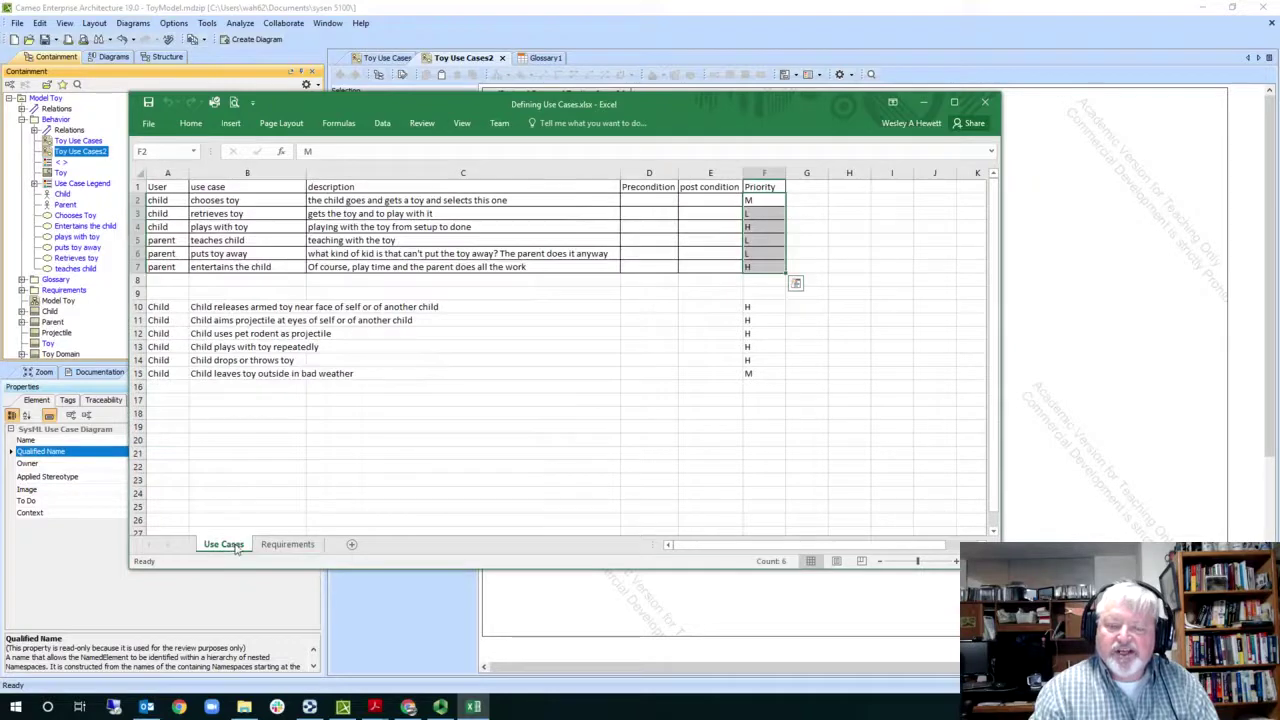
left_click(925, 102)
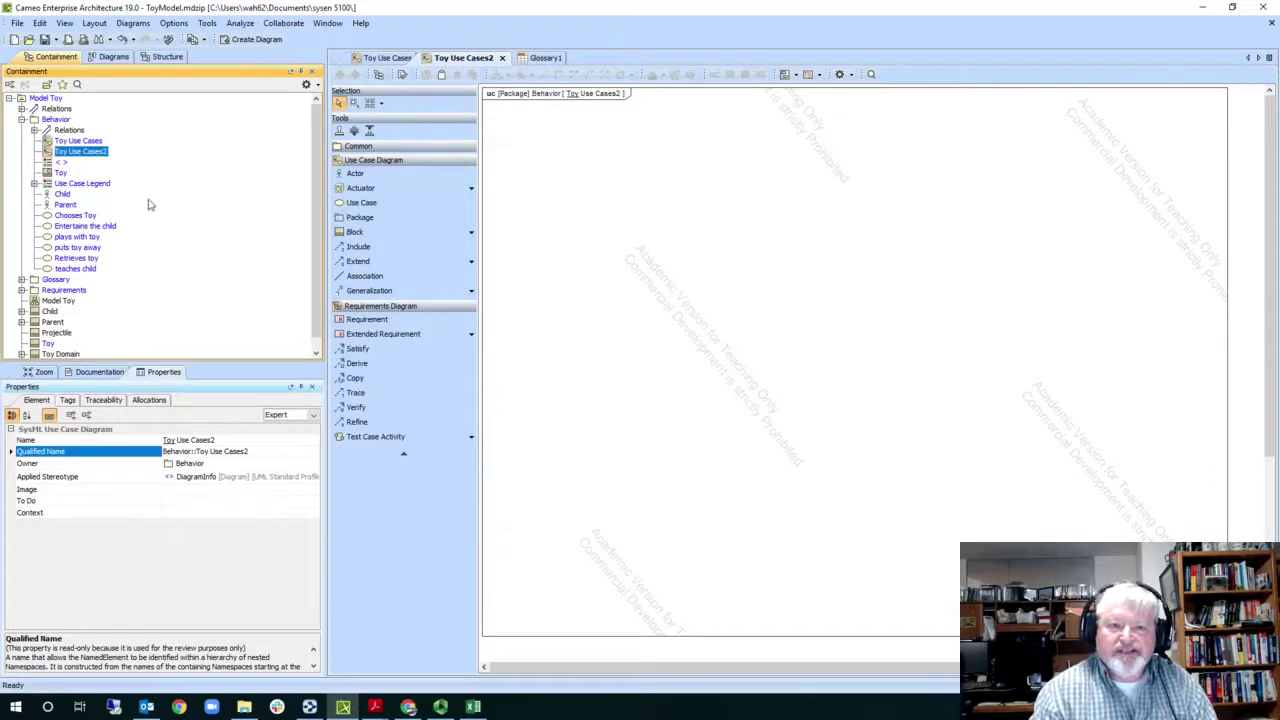
Step: Draw a placeholder use case named 'fdfdfdf' on Toy Use Cases2 and bring Excel back
left_click(362, 202)
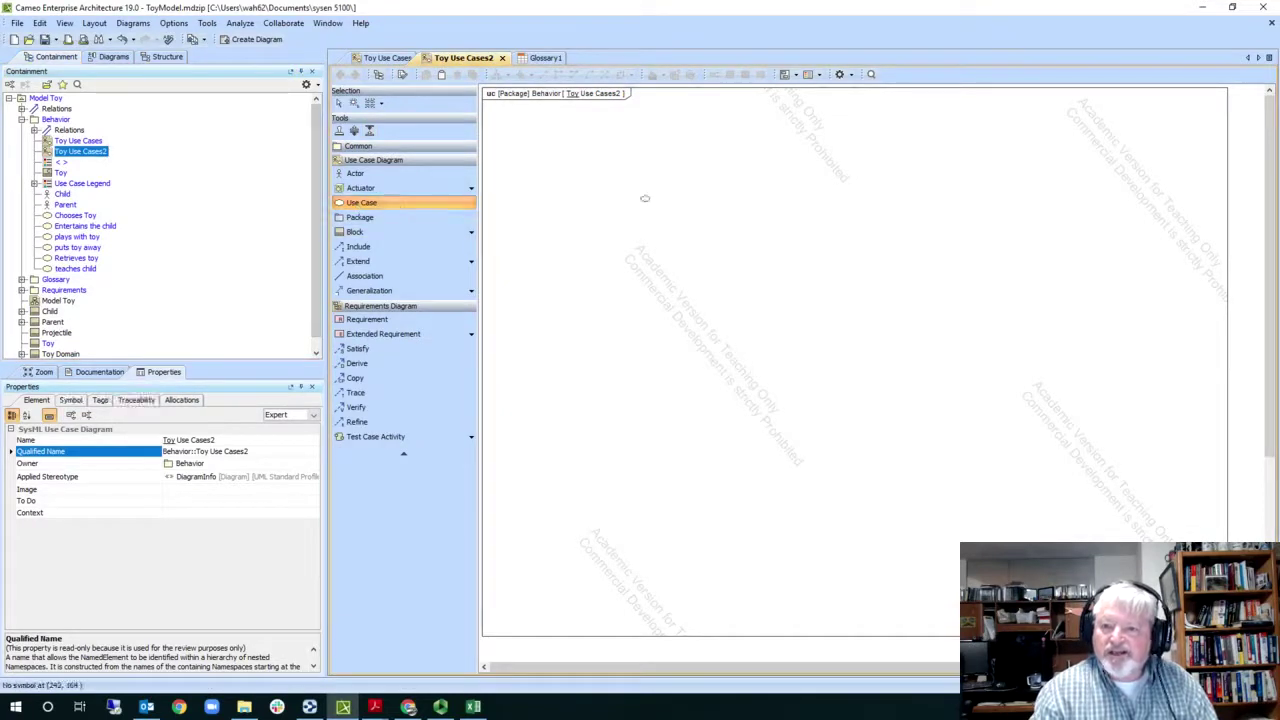
left_click_drag(645, 198, 737, 210)
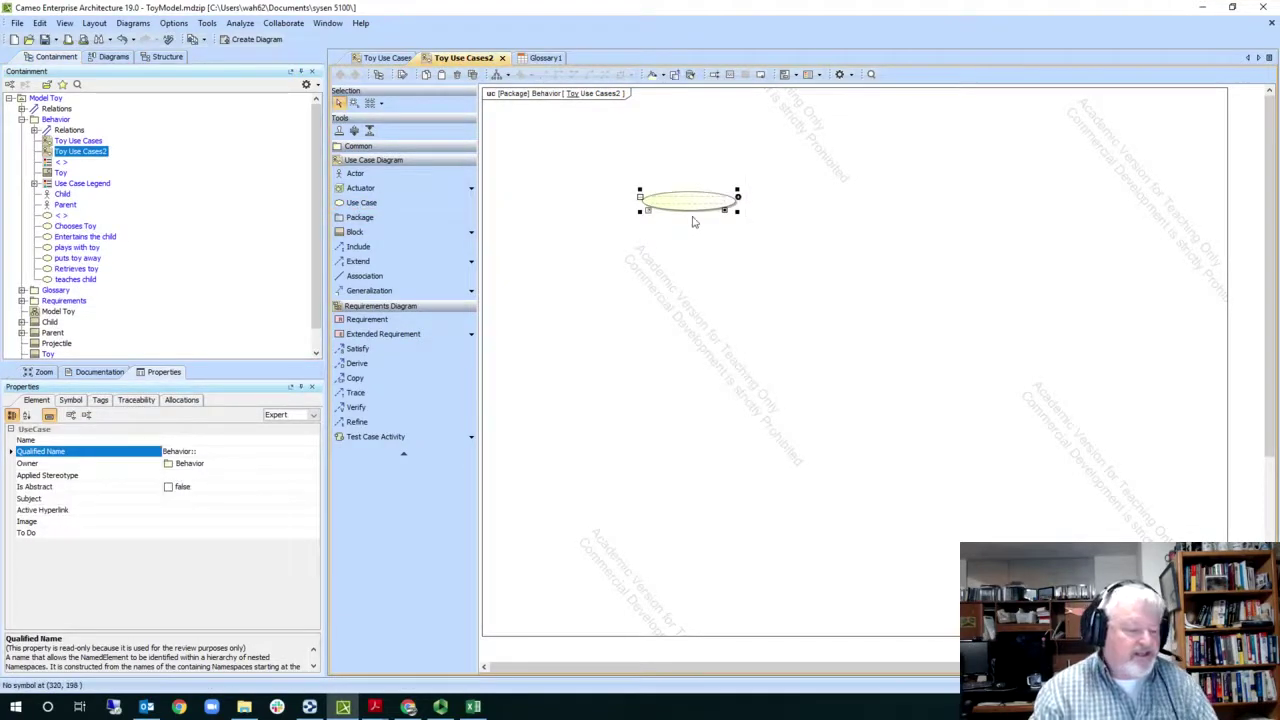
type("fdfdfdf")
left_click(713, 236)
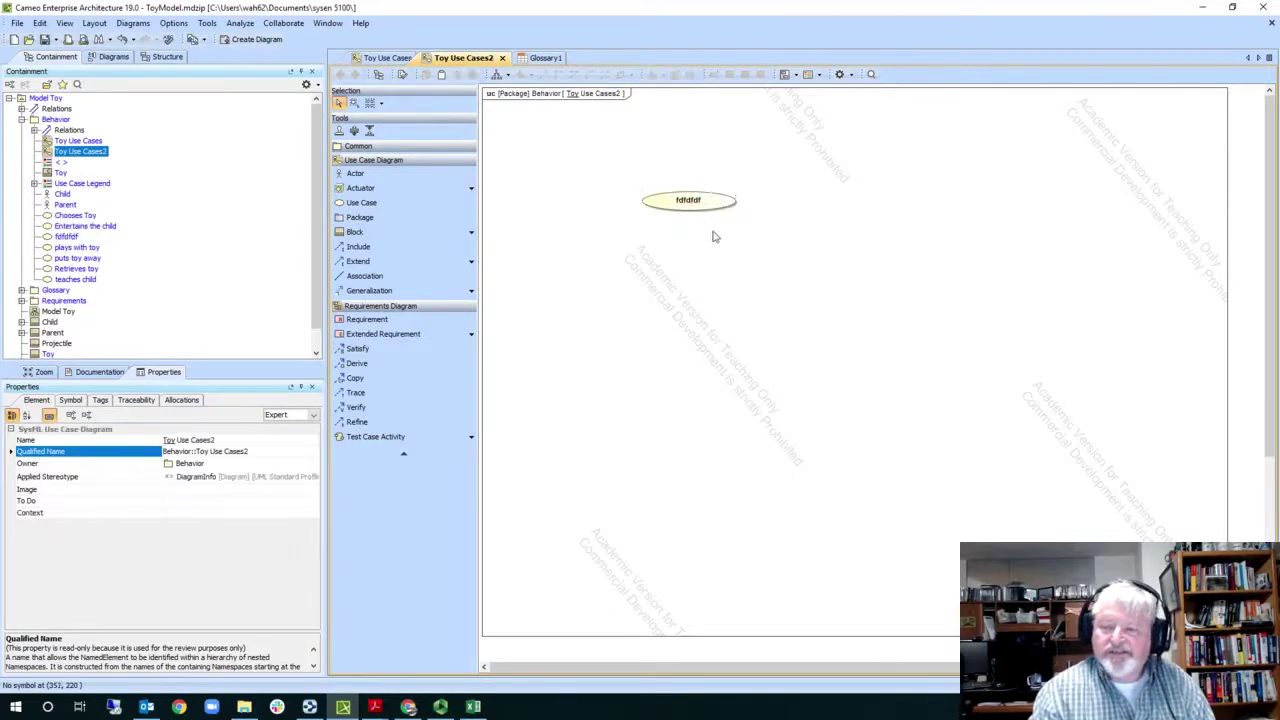
left_click(691, 204)
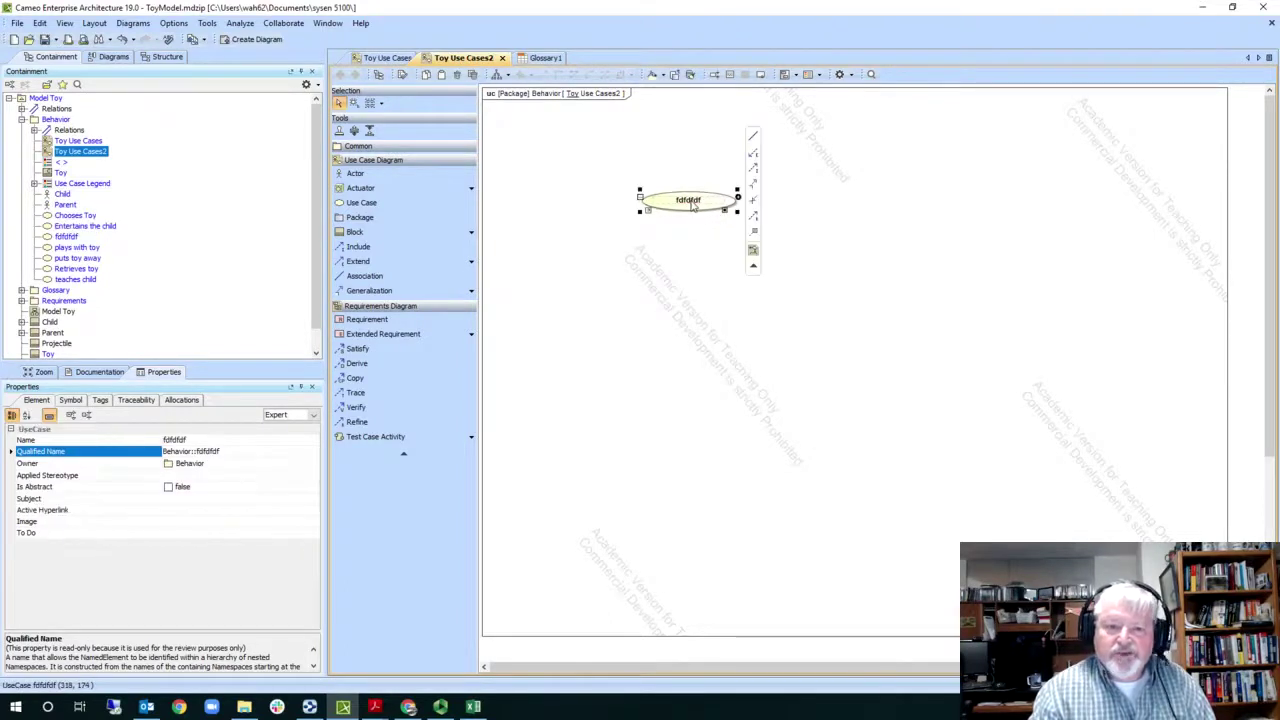
left_click(473, 707)
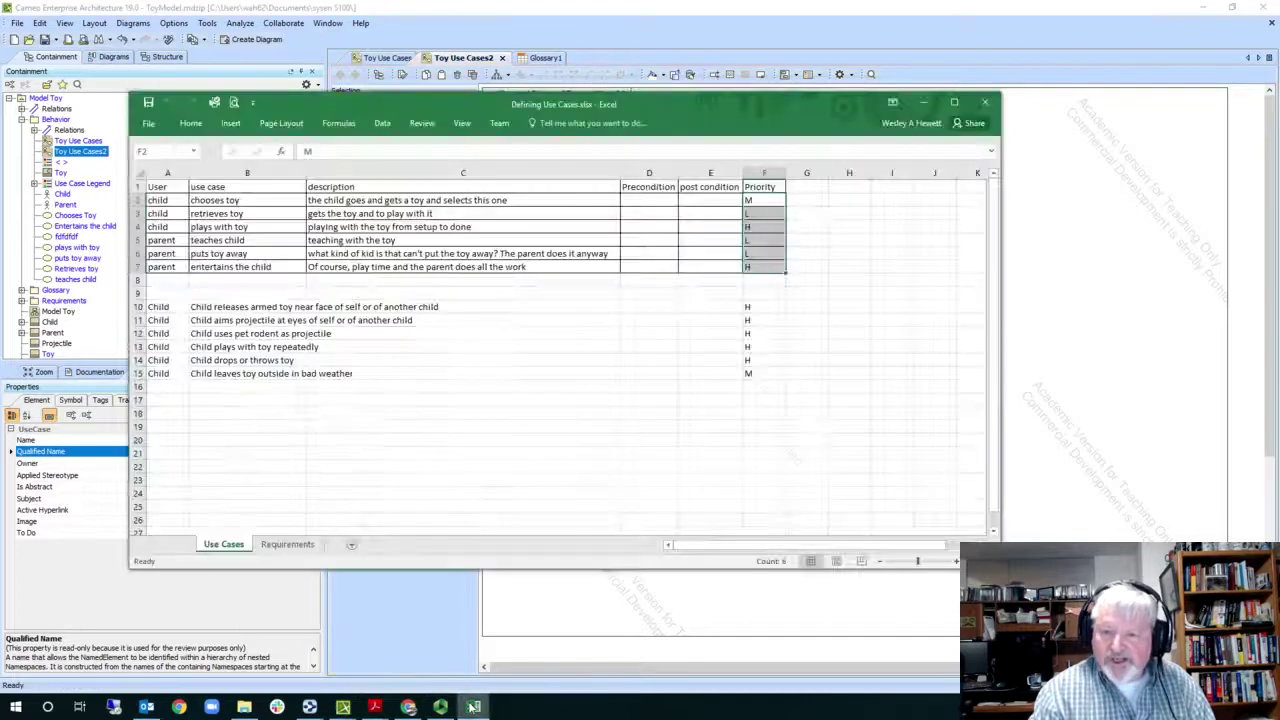
Step: Rename the fdfdfdf use case to 'chooses toy', copied from cell B2, via its Specification
left_click(230, 200)
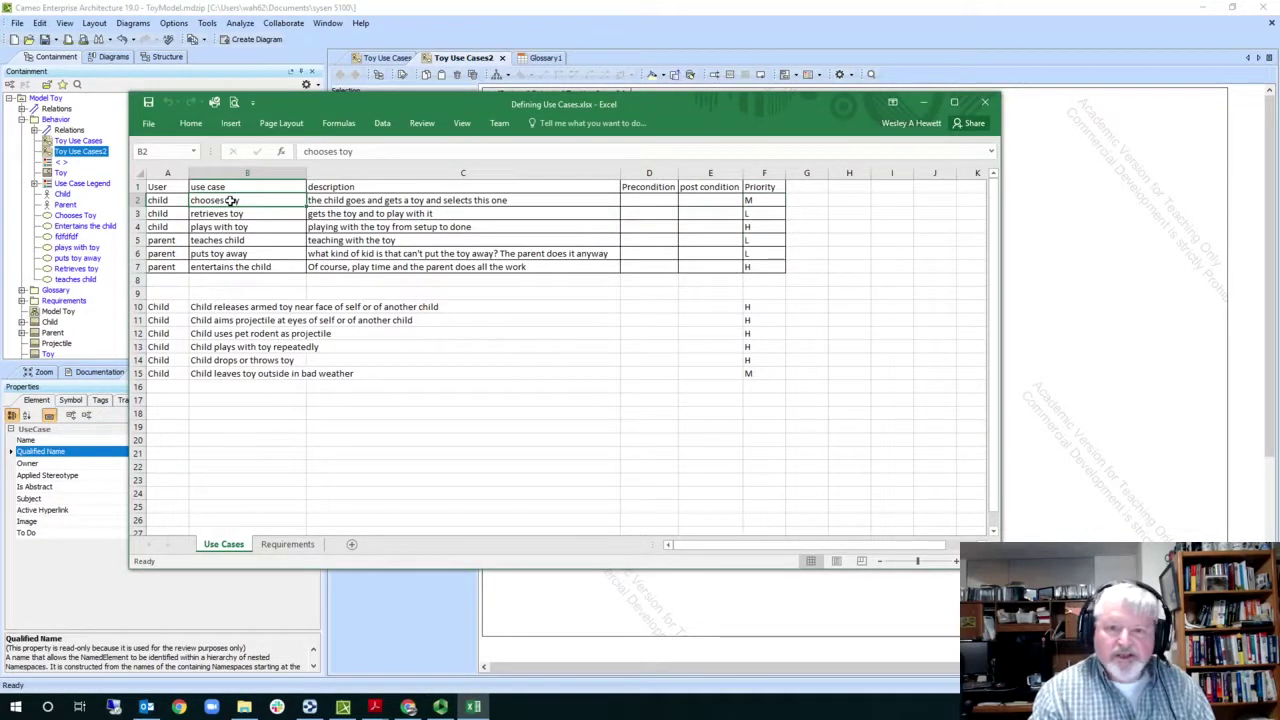
double_click(231, 200)
left_click_drag(240, 200, 172, 194)
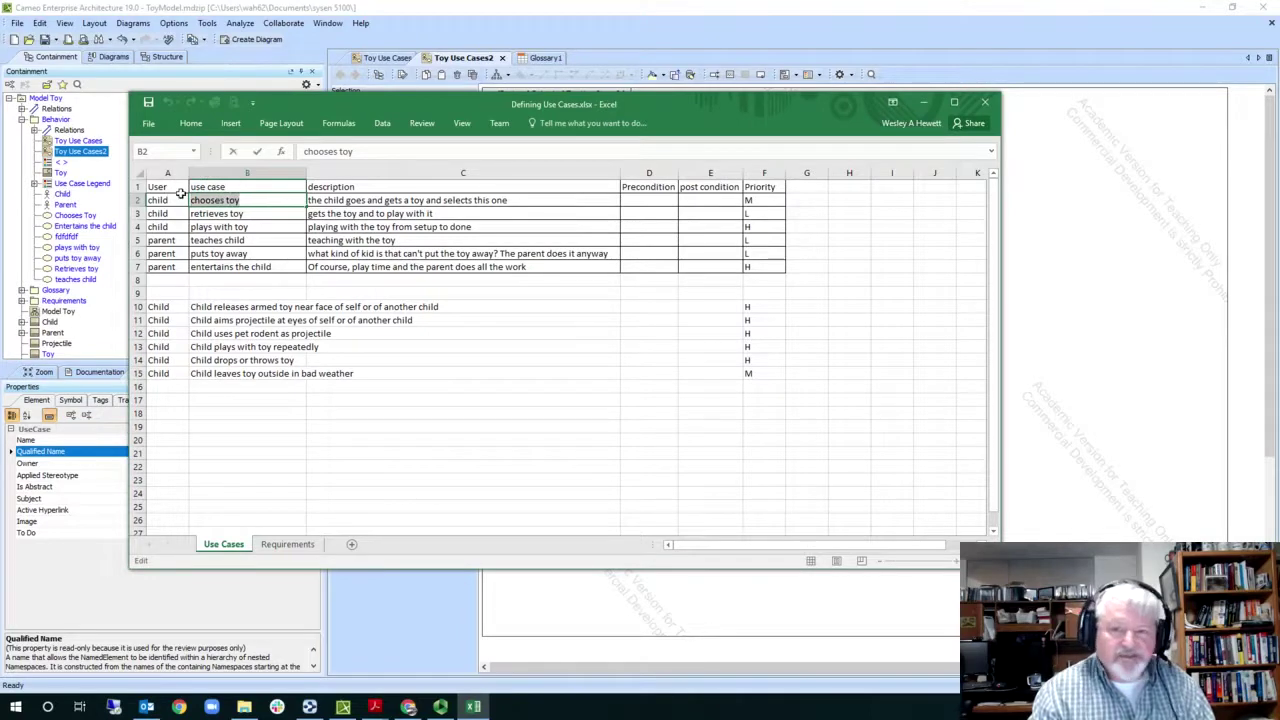
left_click(1094, 288)
left_click(693, 207)
key("ctrl+shift+v")
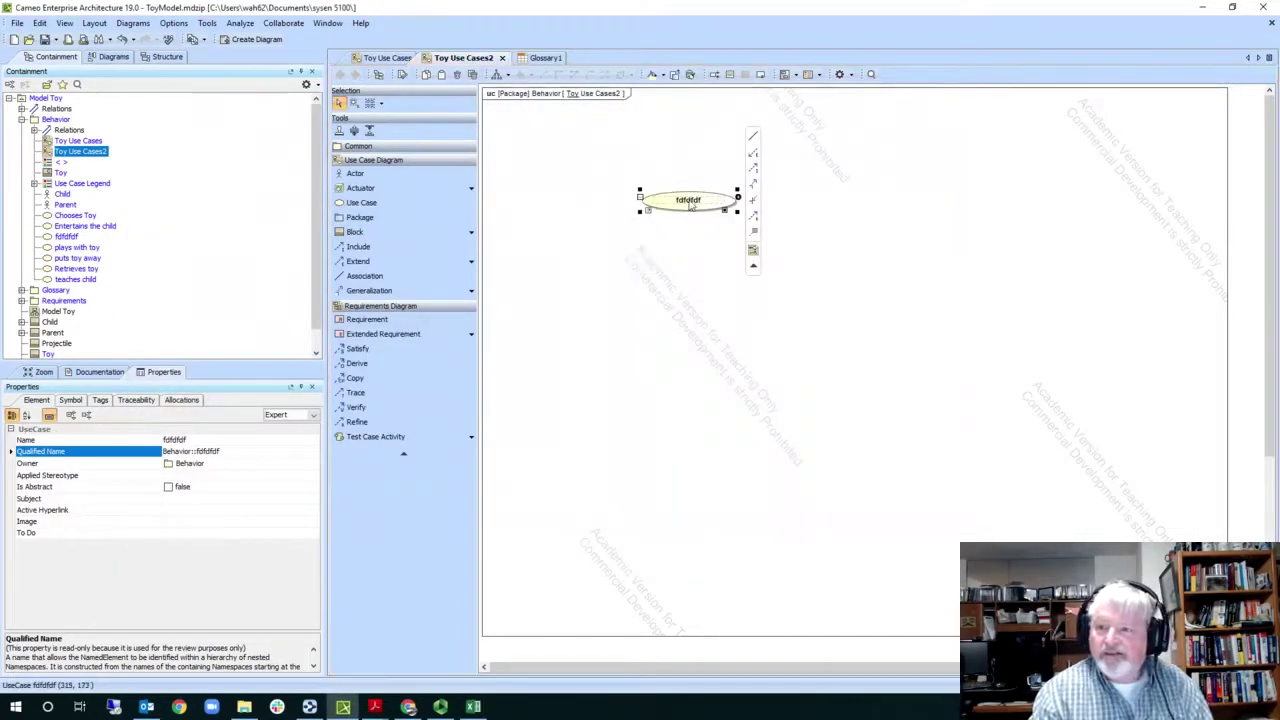
double_click(689, 202)
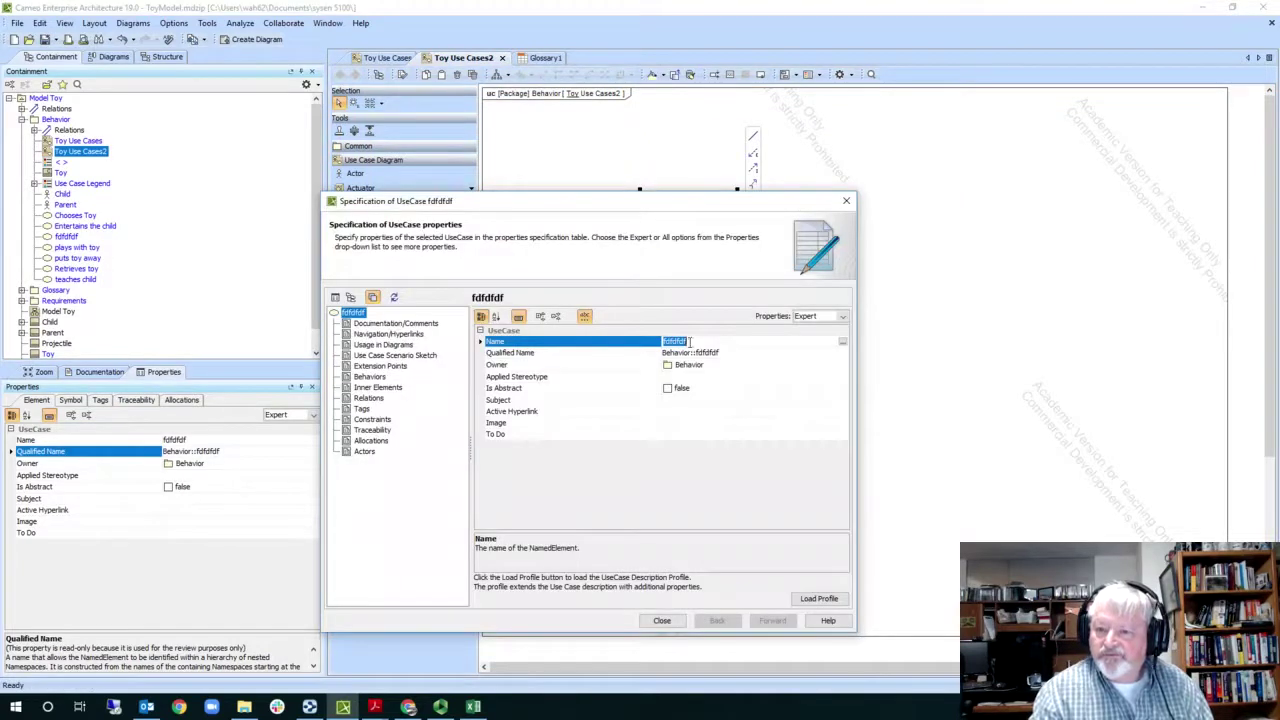
type("chooses toy")
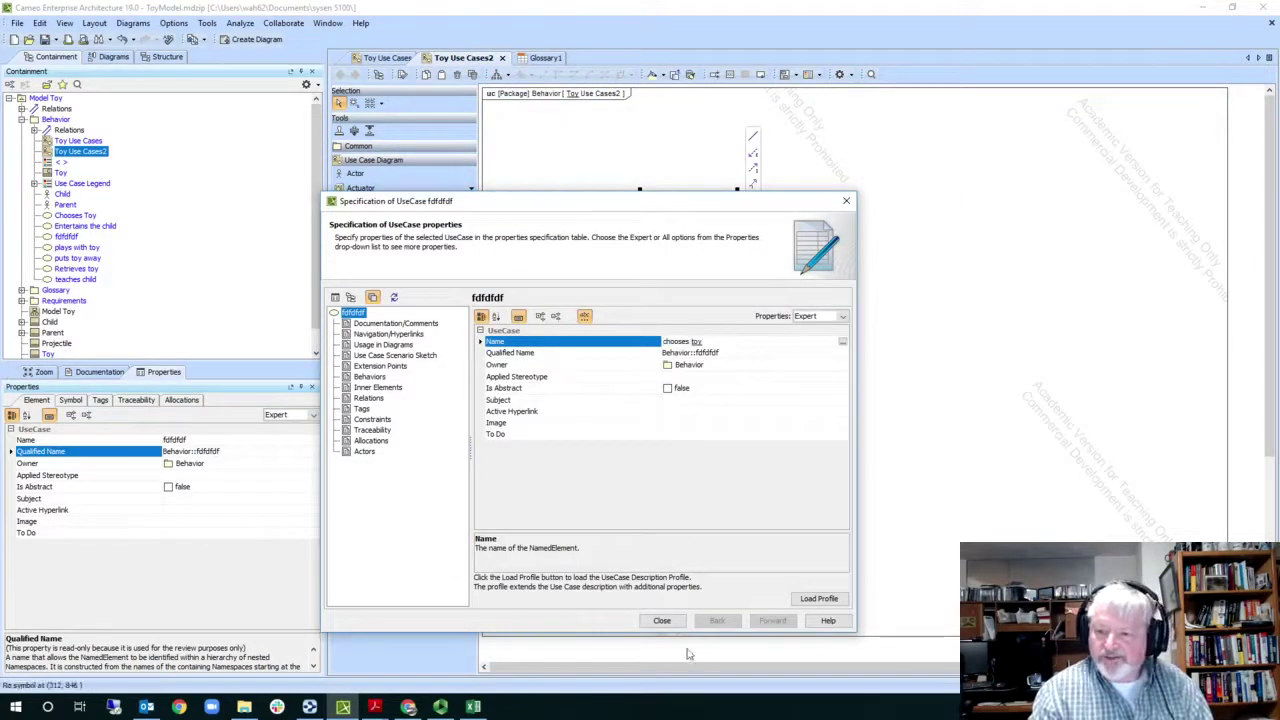
left_click(664, 620)
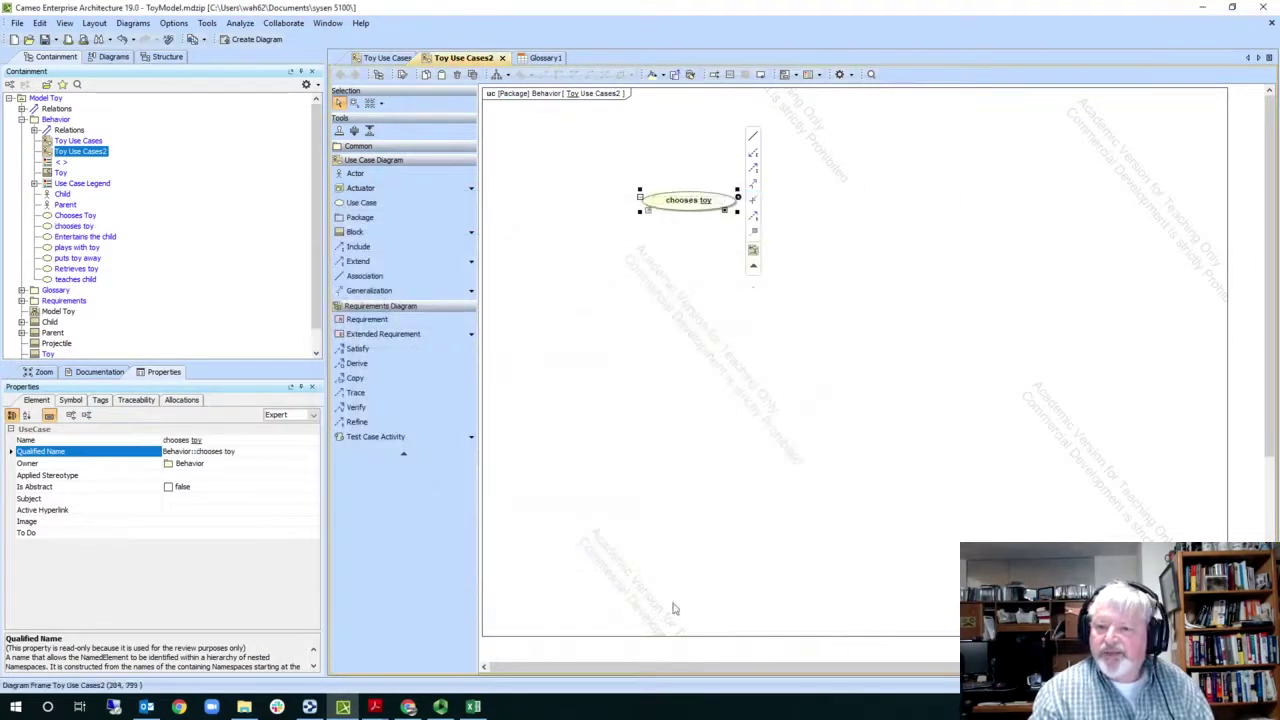
left_click(697, 204)
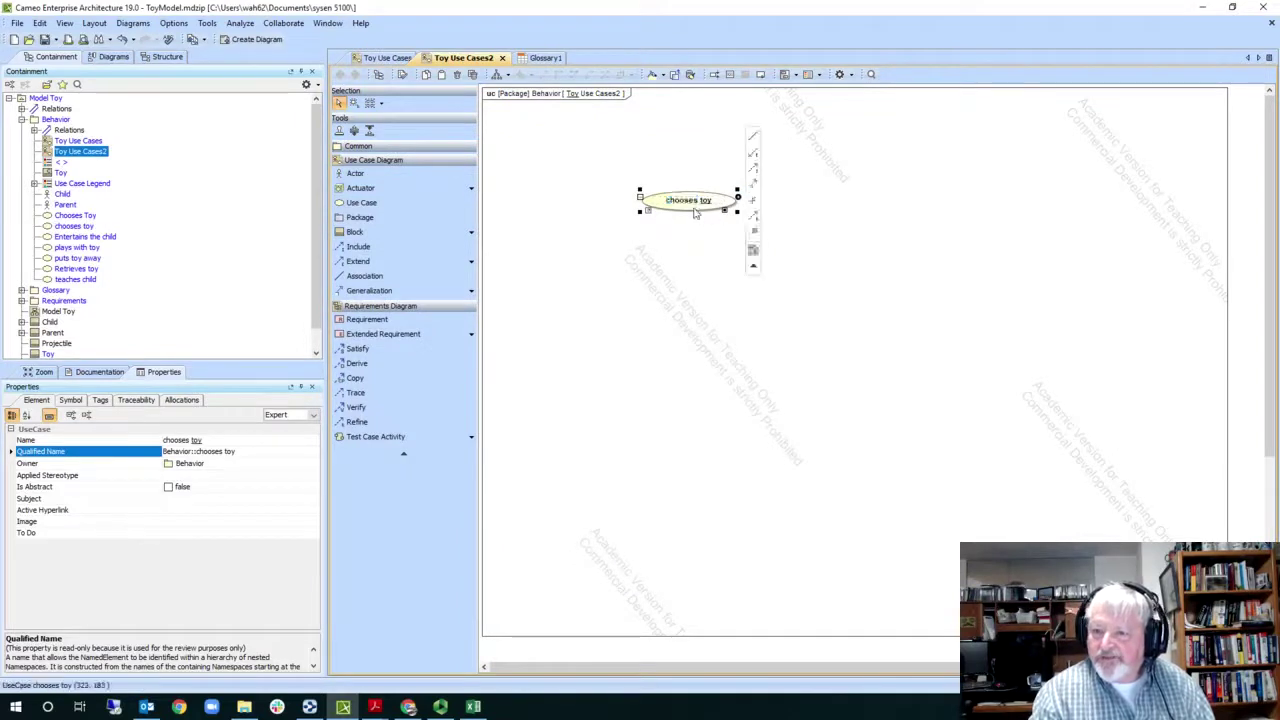
double_click(696, 206)
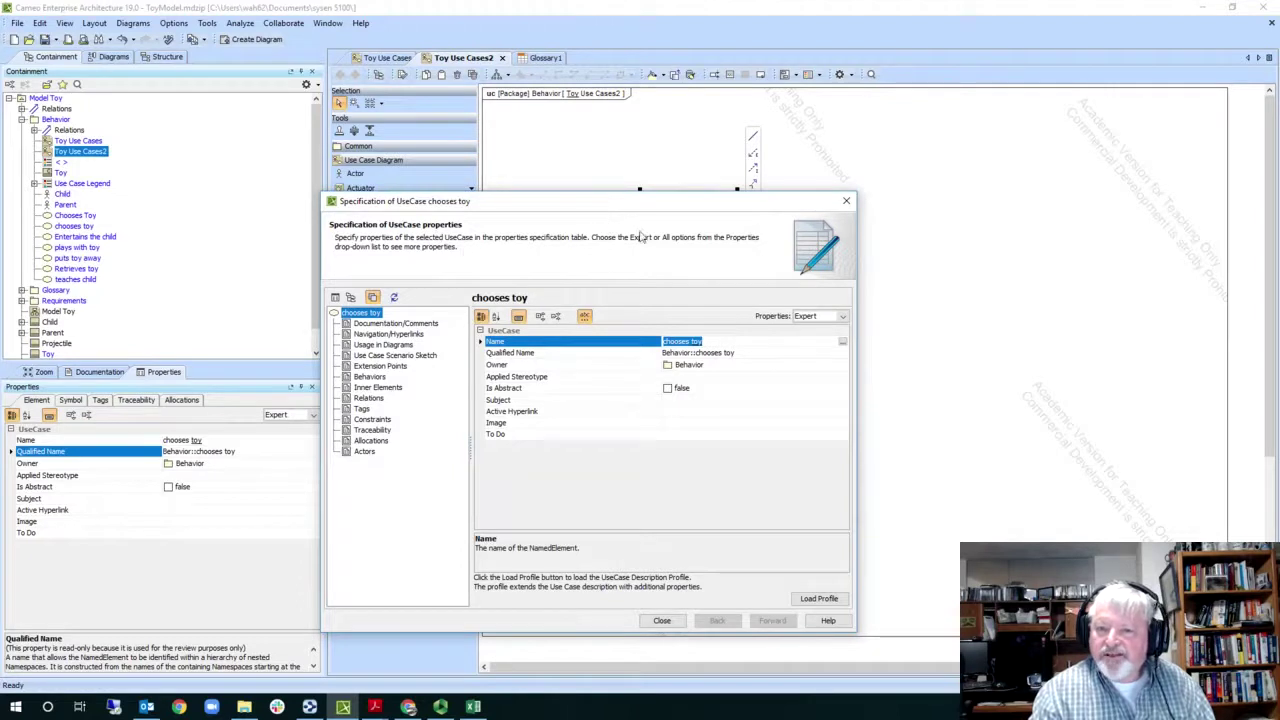
Step: Close the Specification and review chooses toy's Symbol, Element, Tags, Traceability and Allocations properties
left_click(846, 201)
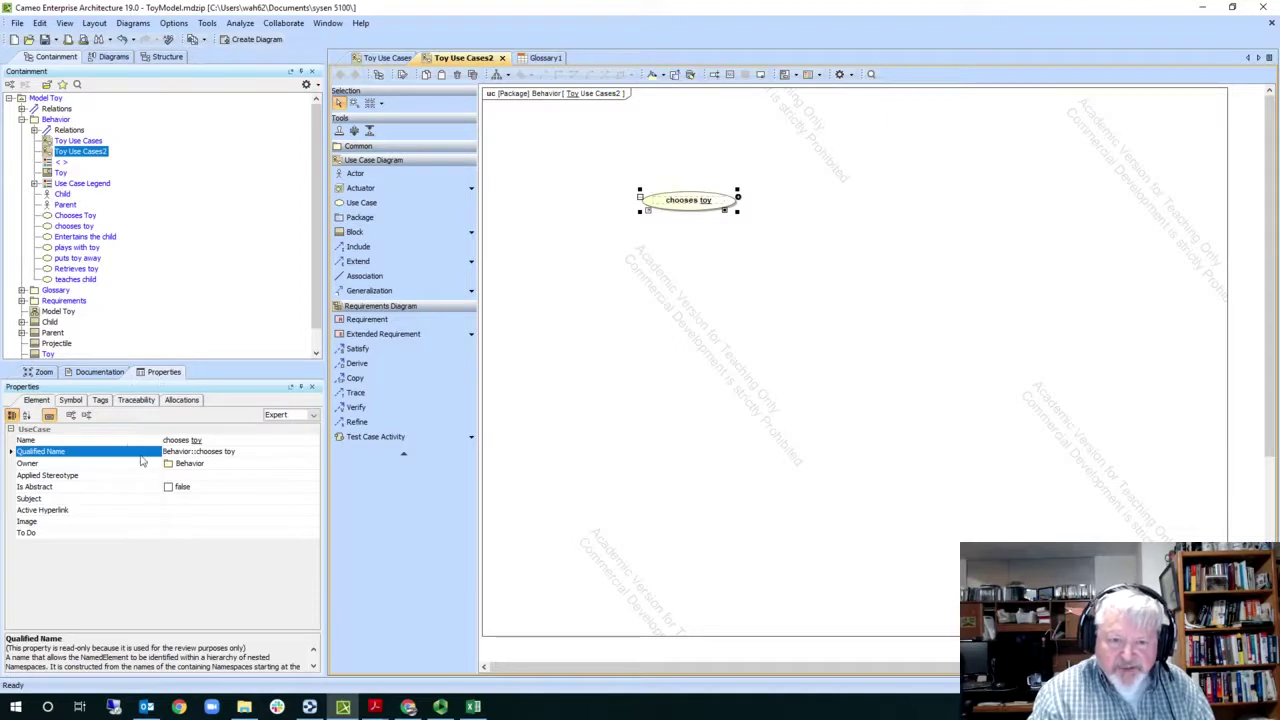
left_click(220, 452)
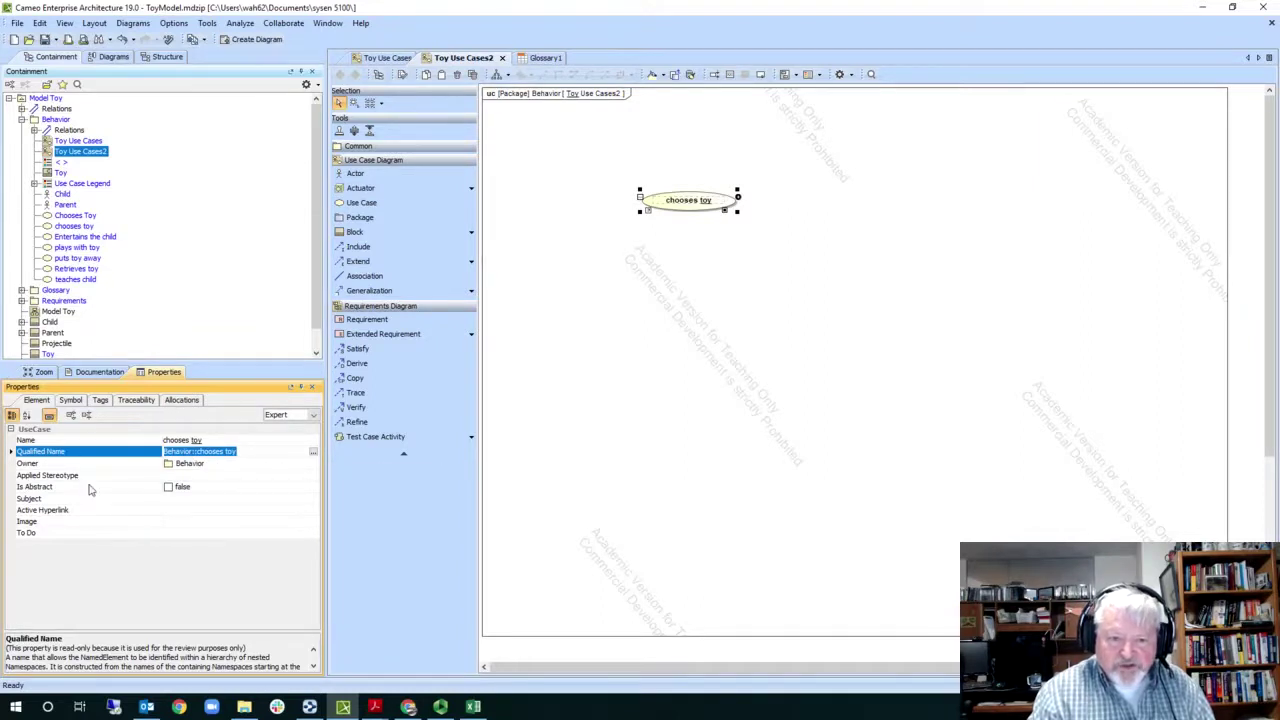
left_click(683, 212)
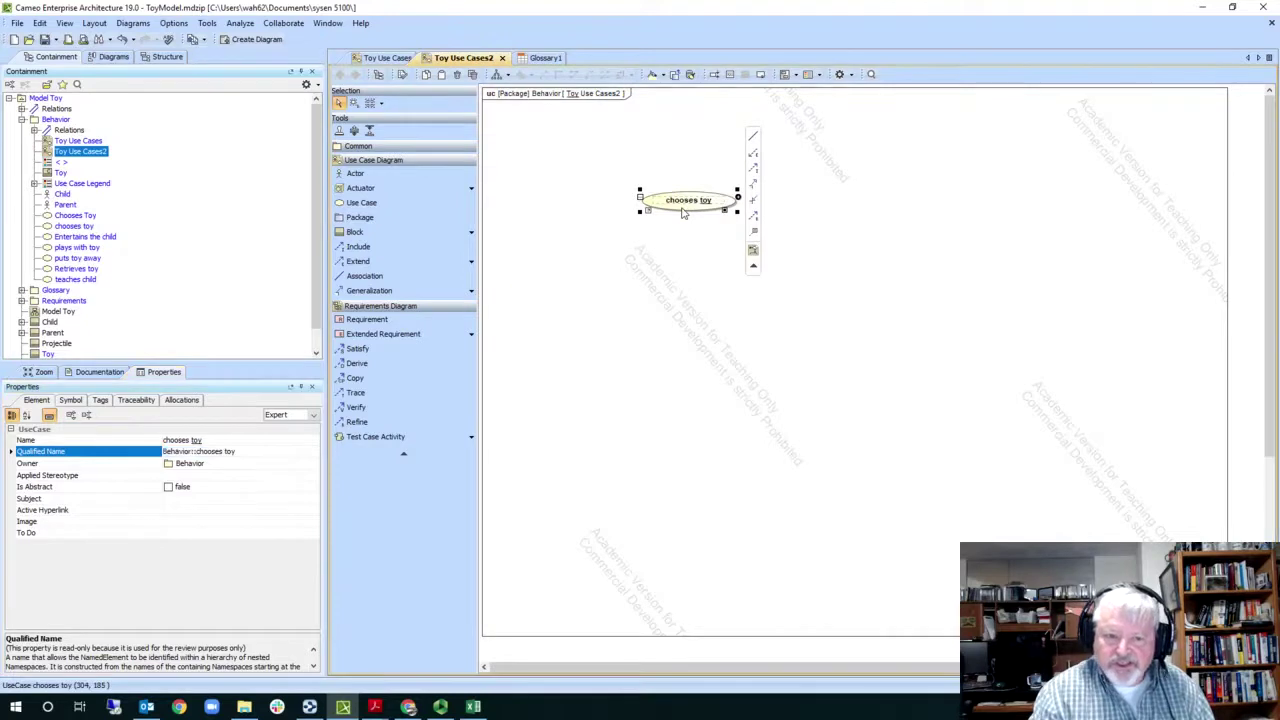
left_click(71, 401)
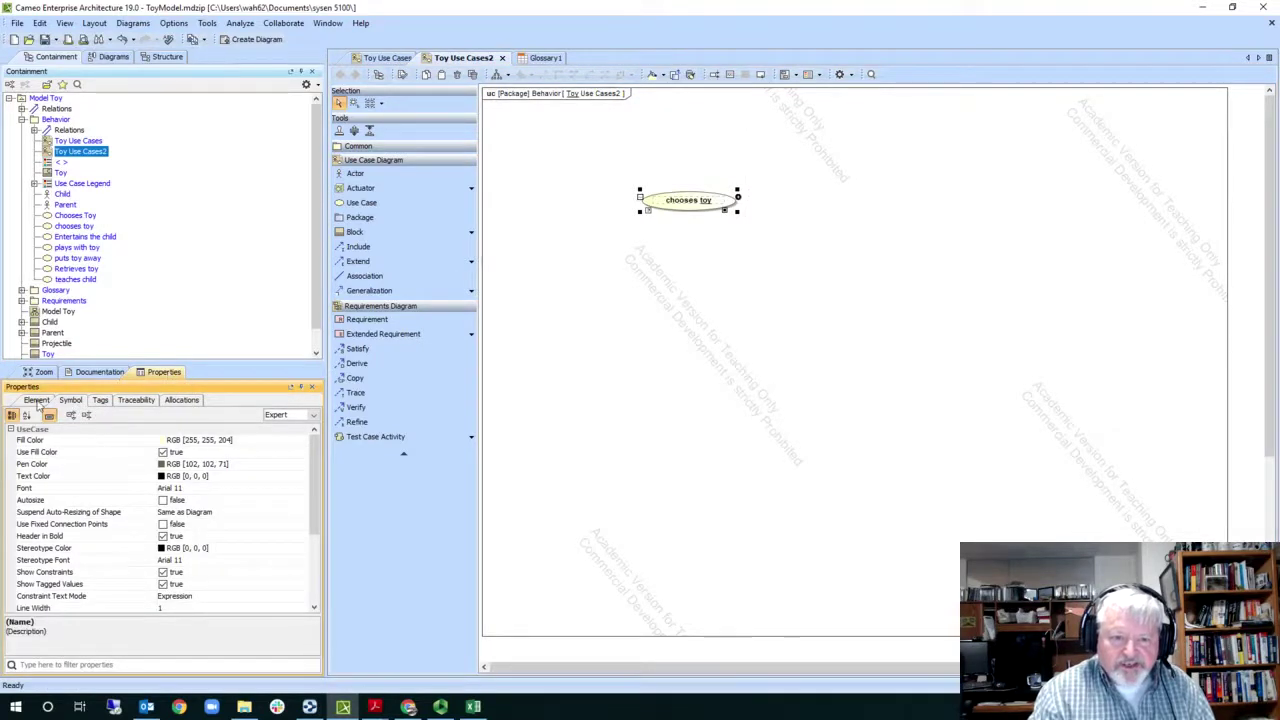
left_click(36, 400)
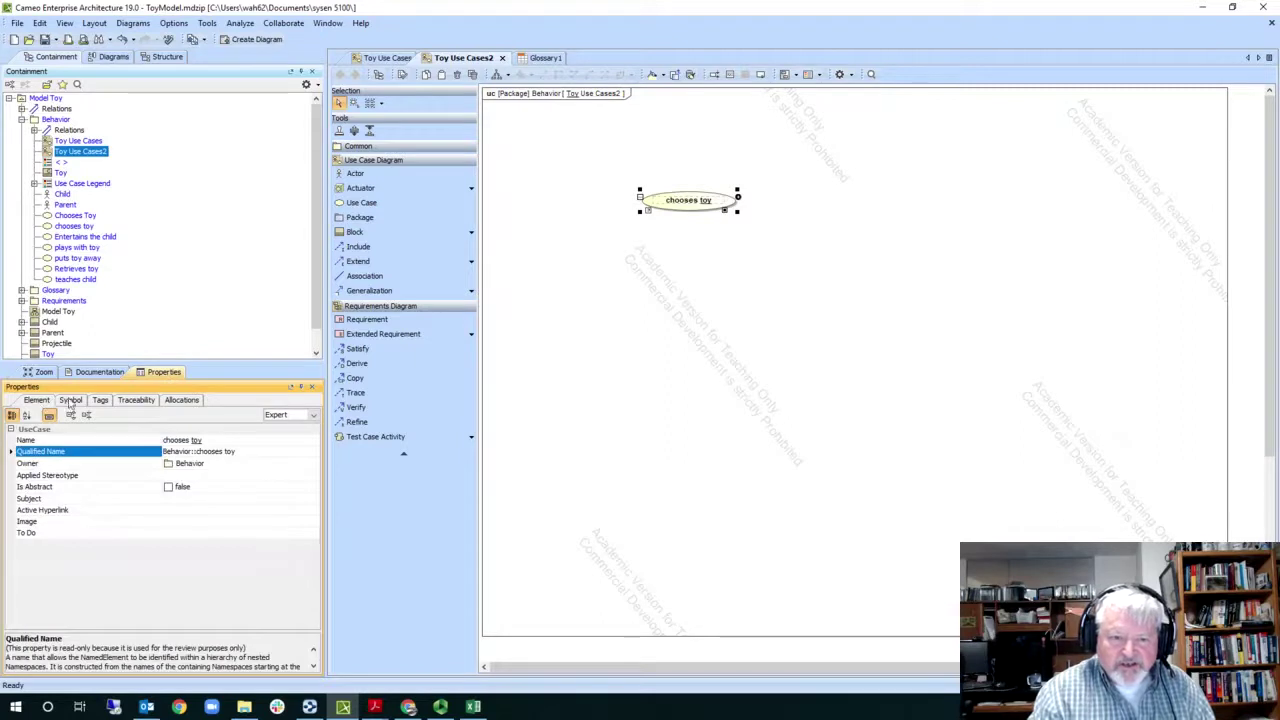
left_click(71, 400)
left_click(102, 400)
left_click(133, 401)
left_click(182, 402)
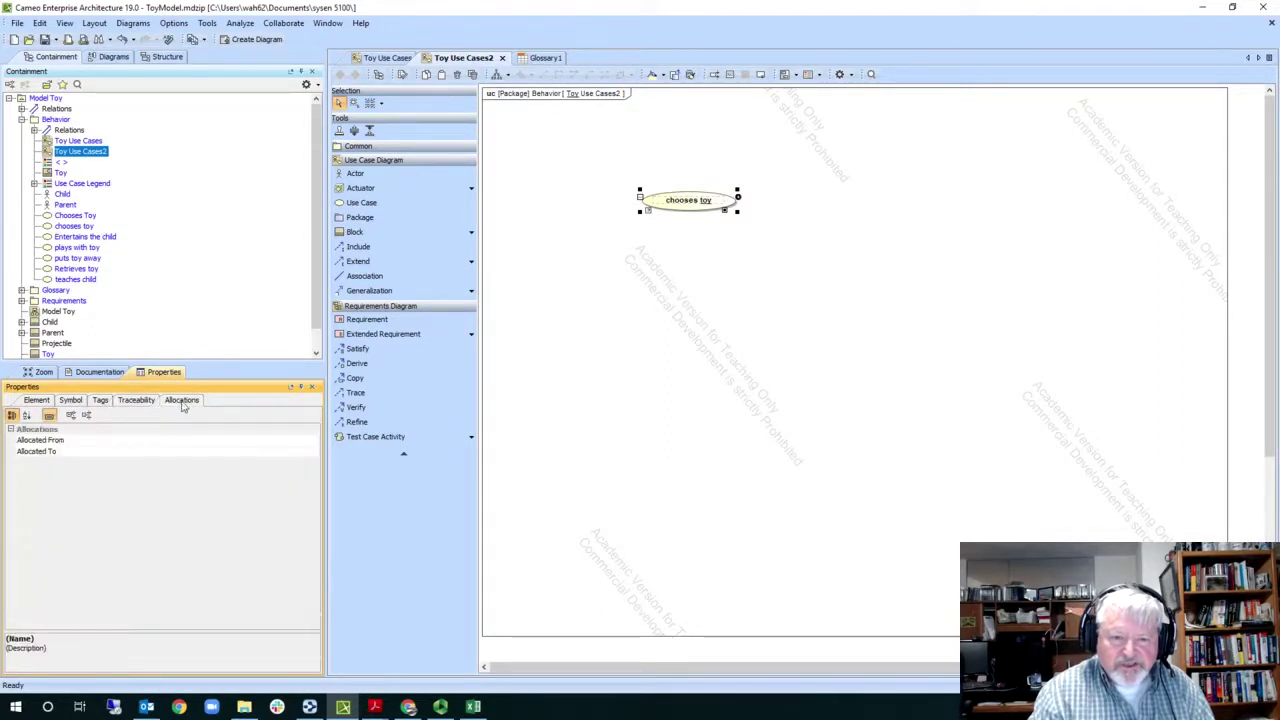
Step: Enable HTML documentation for chooses toy and enter 'What the use case does....' and 'Preconditions: Postcondition'
left_click(36, 400)
left_click(95, 372)
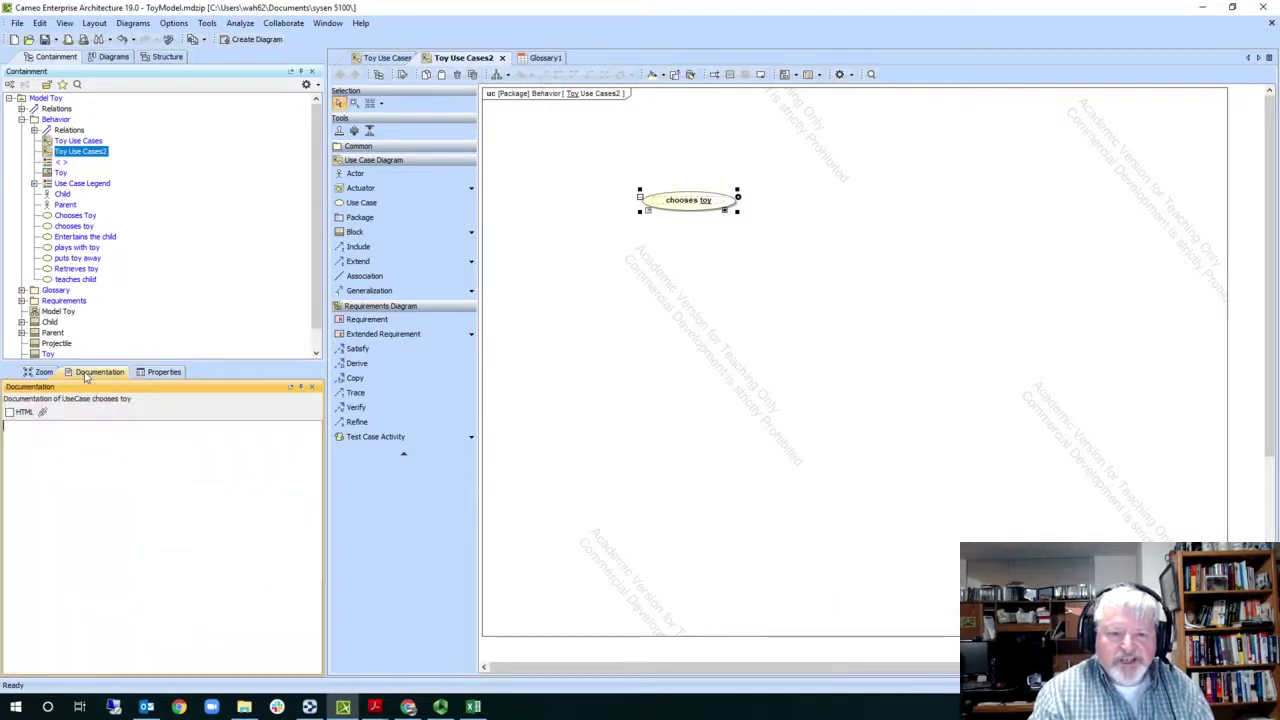
left_click(26, 421)
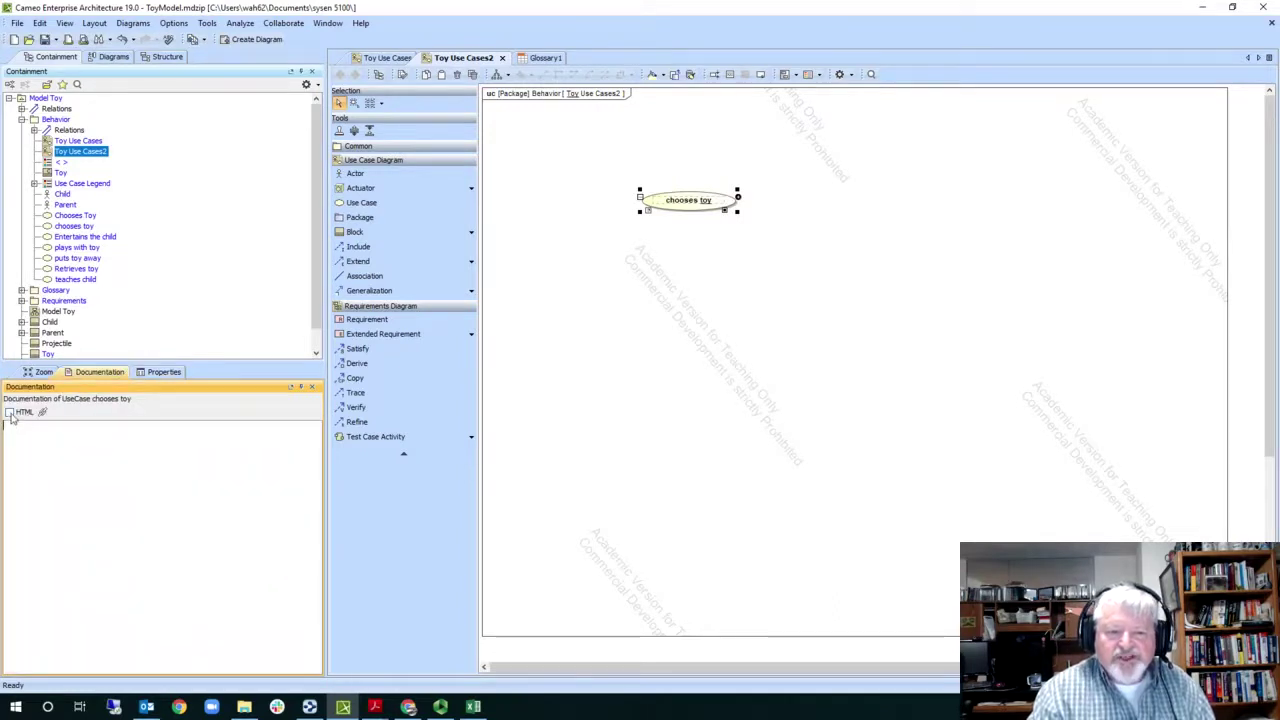
left_click(9, 413)
left_click(33, 438)
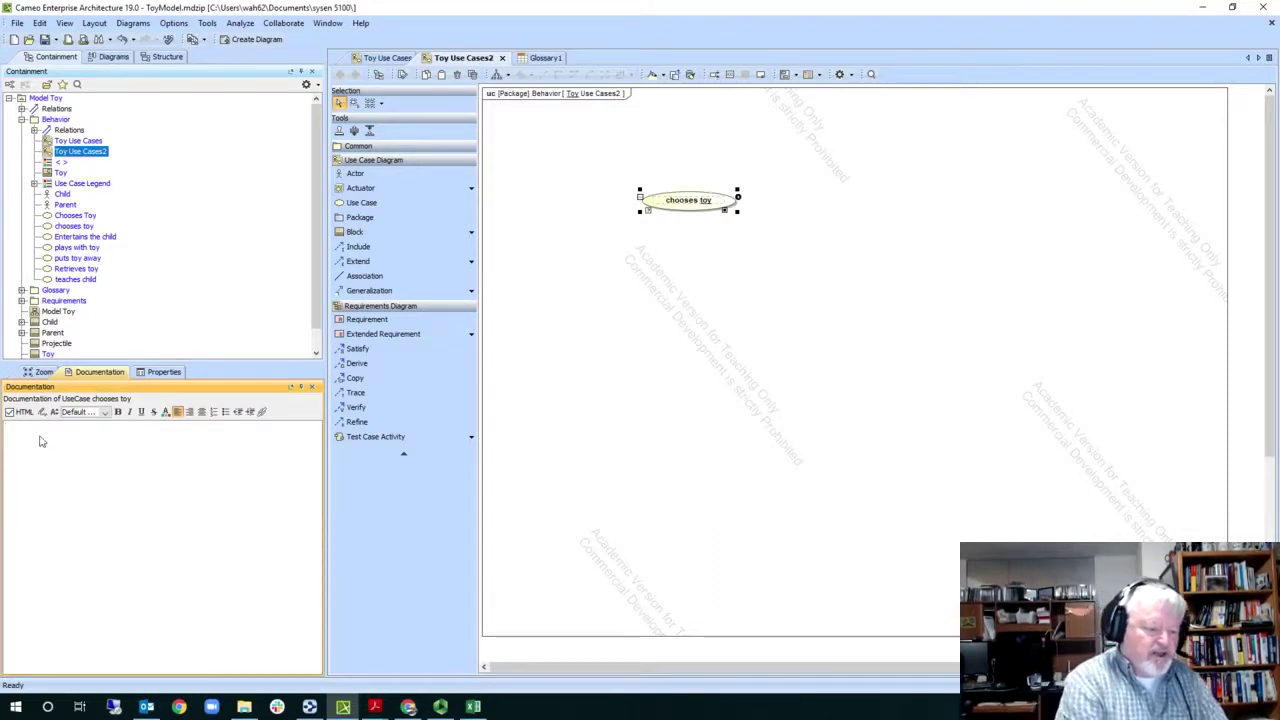
type("What th")
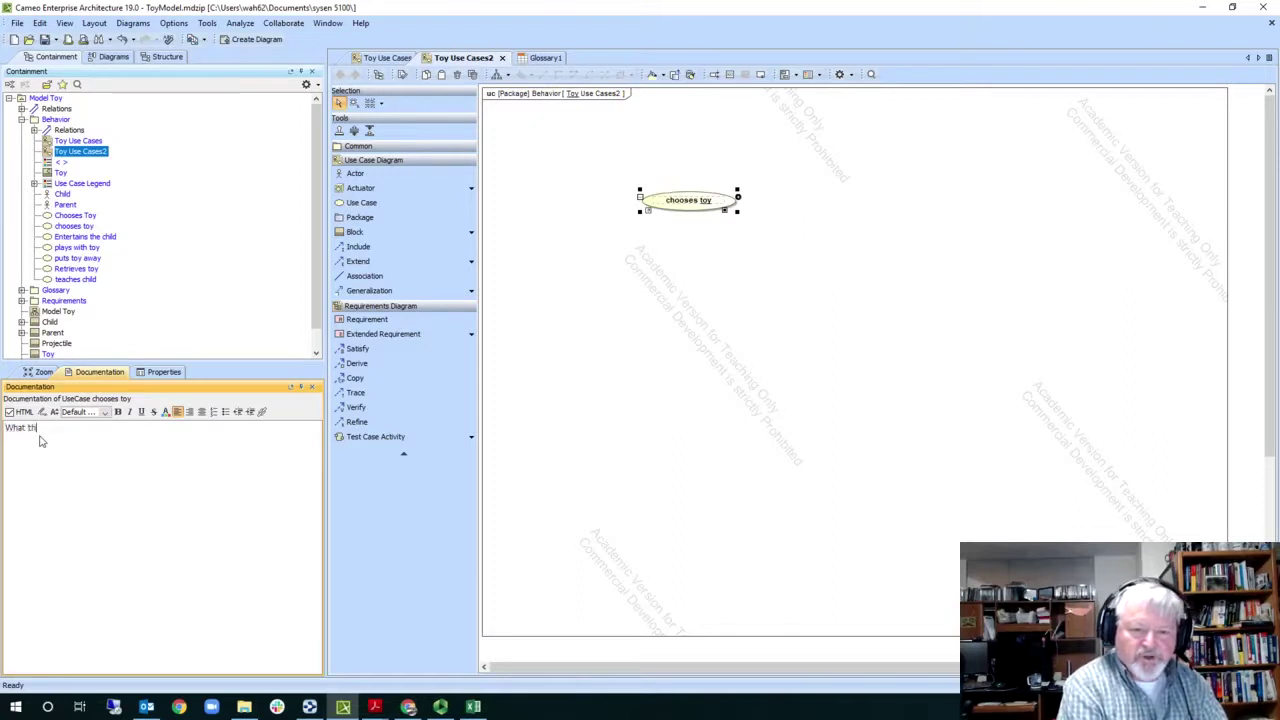
type("e use c")
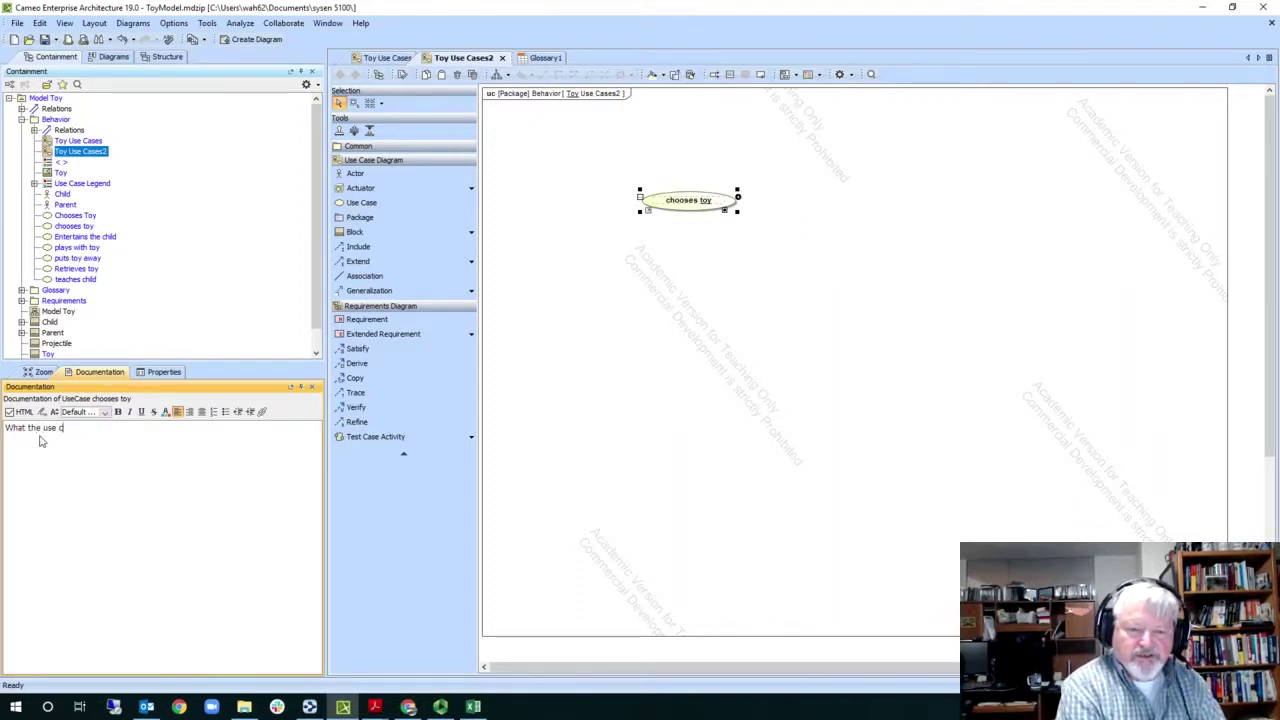
type("ase does....")
key("Return")
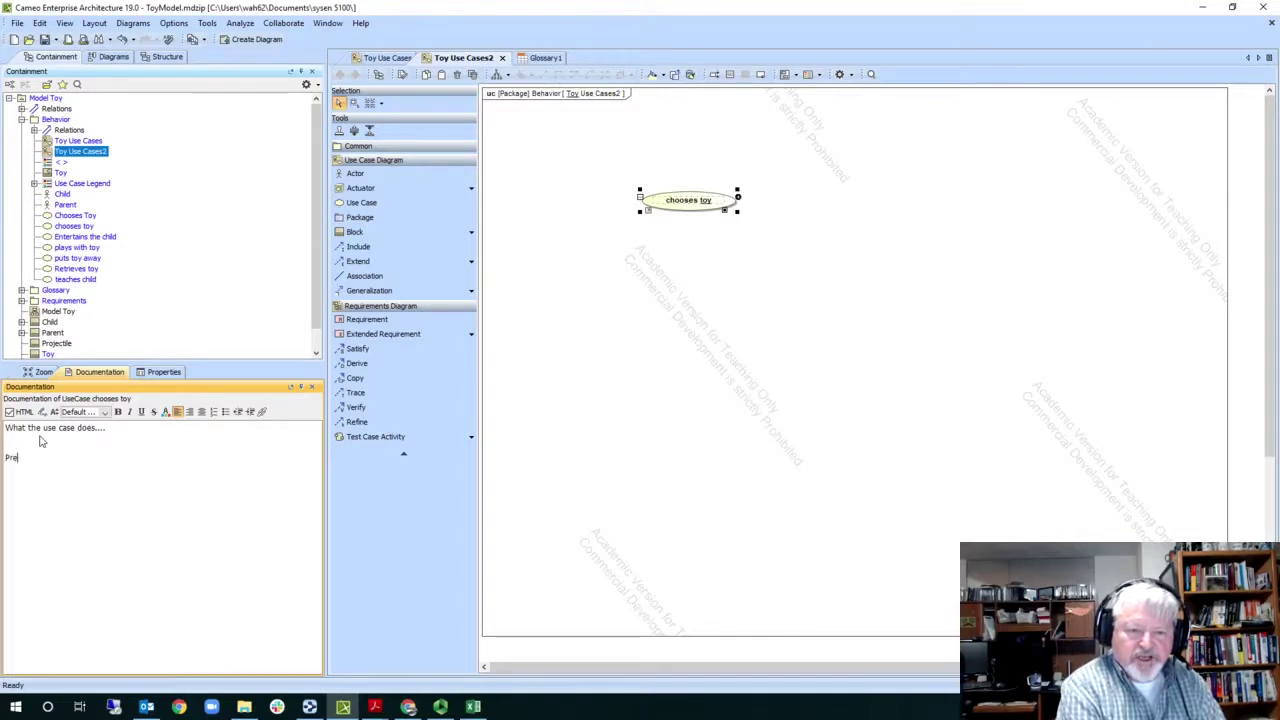
type("Preconditions: ")
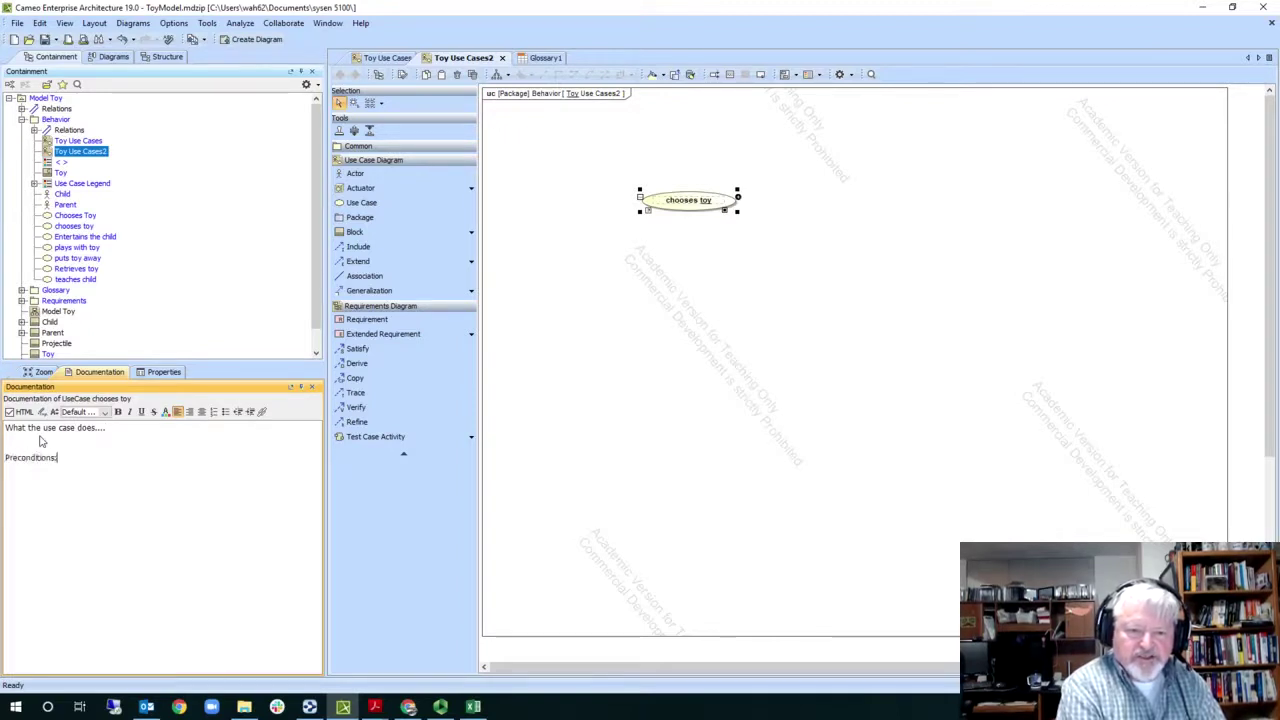
type("Postcon")
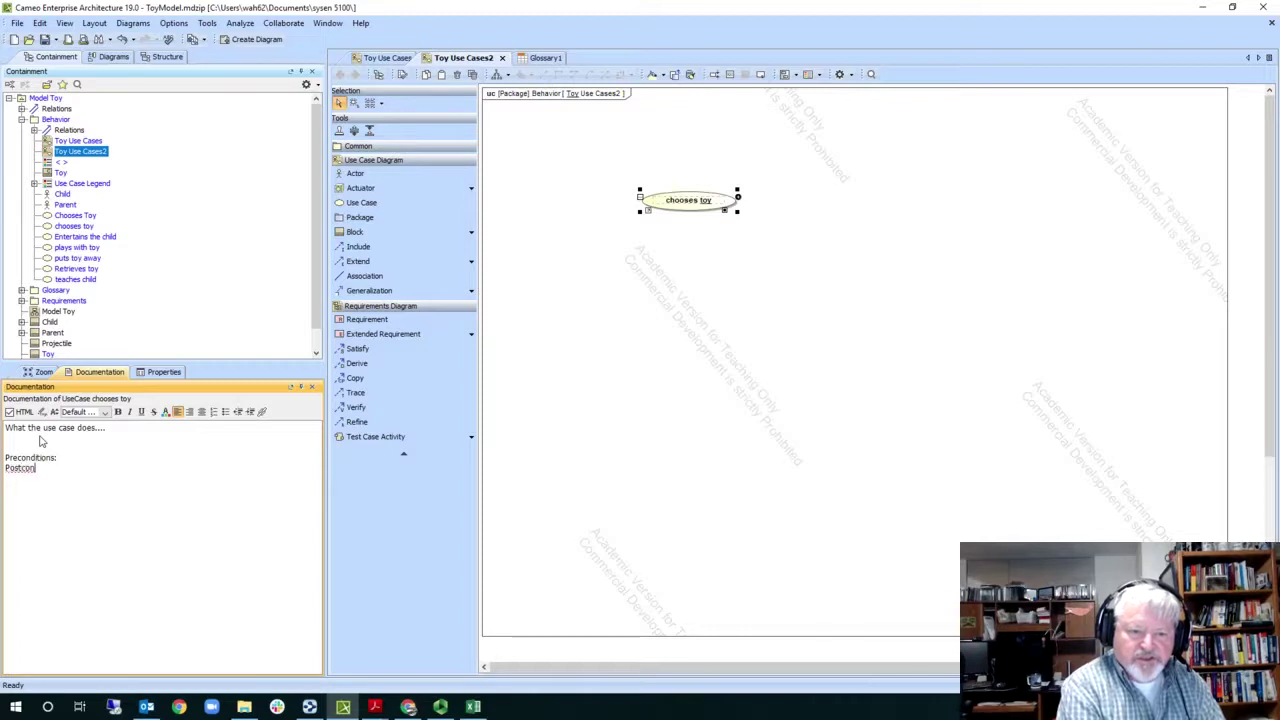
type("dition")
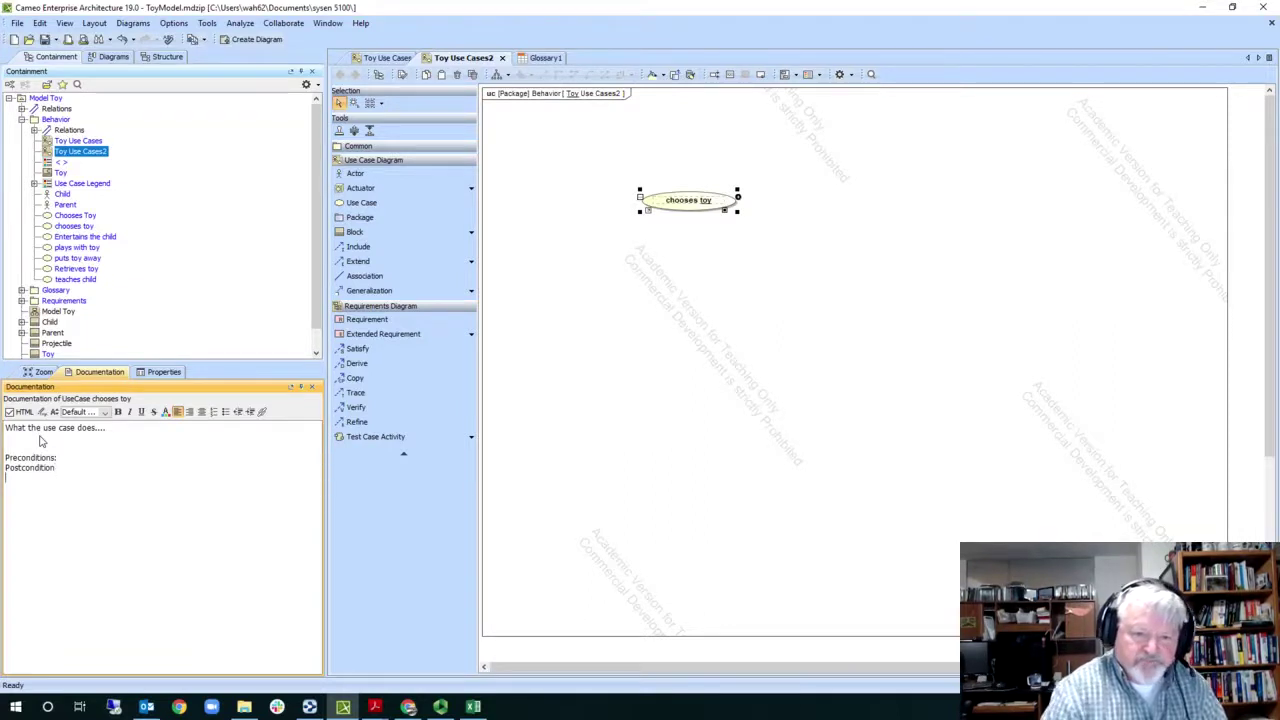
Step: Place the existing Child and Parent actors on the diagram and delete the stray unnamed actor
left_click(684, 214)
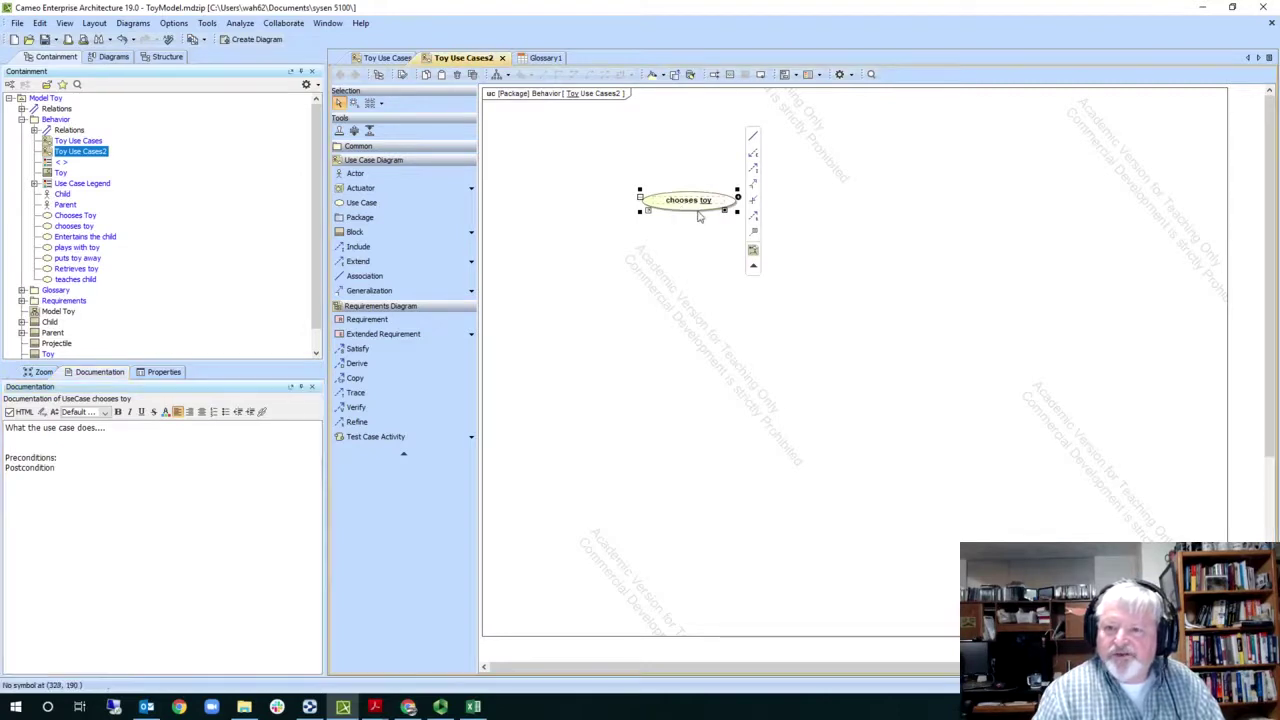
left_click(355, 173)
left_click(546, 198)
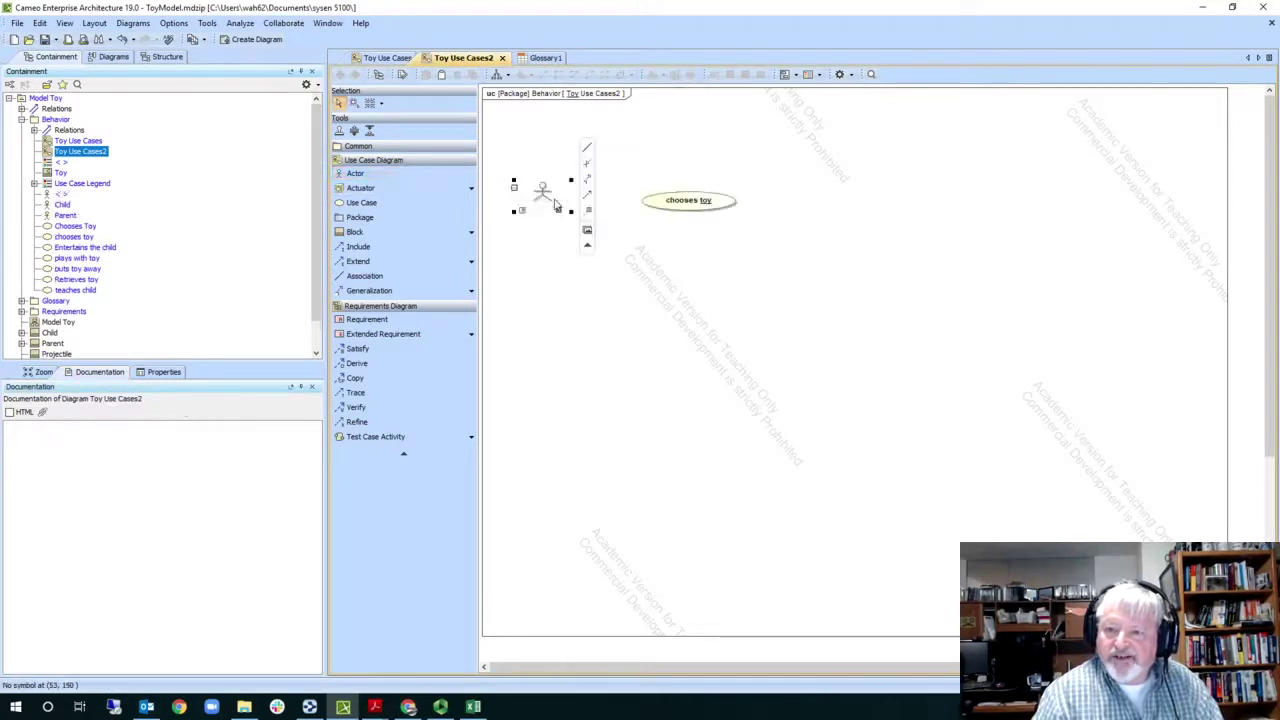
left_click(552, 226)
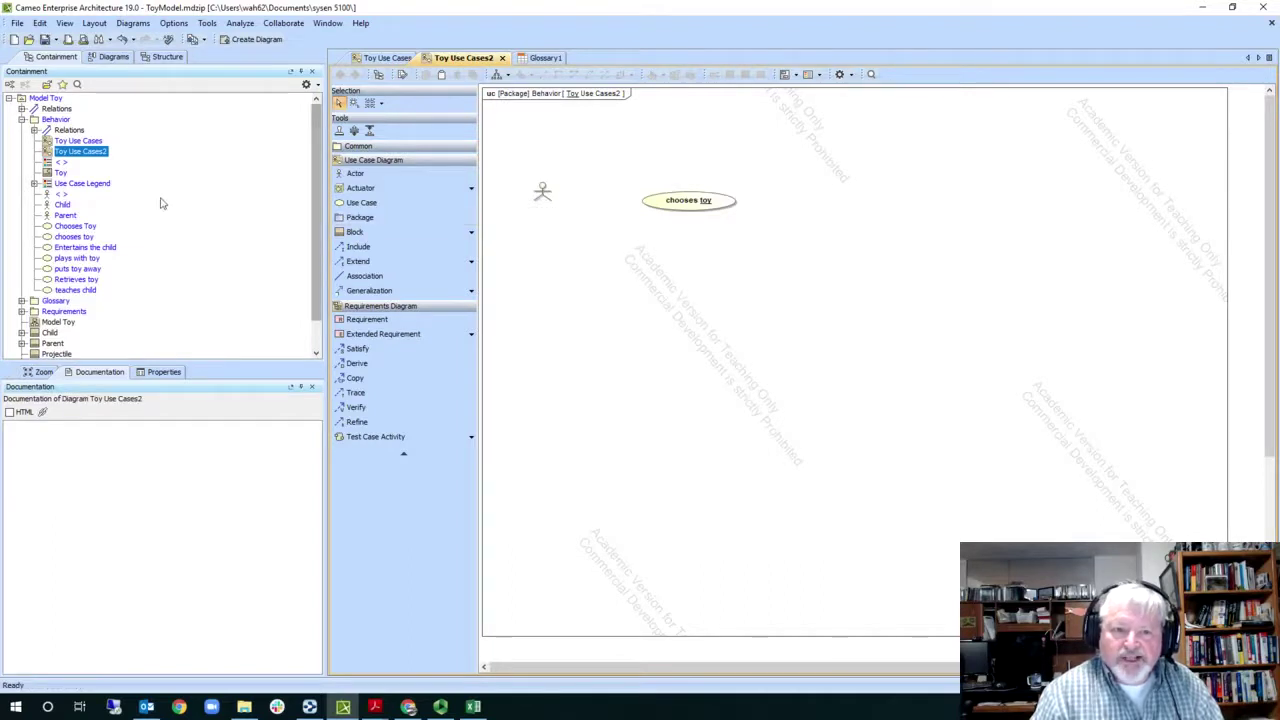
left_click(62, 204)
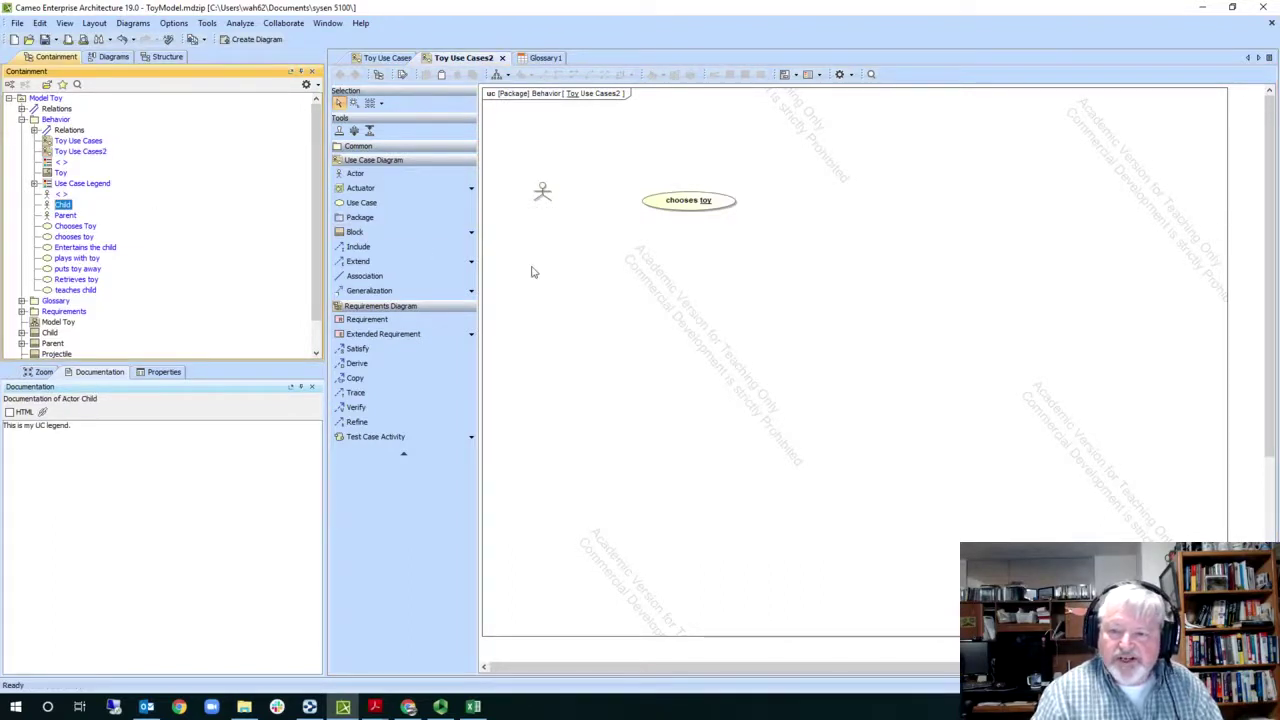
left_click_drag(532, 272, 533, 272)
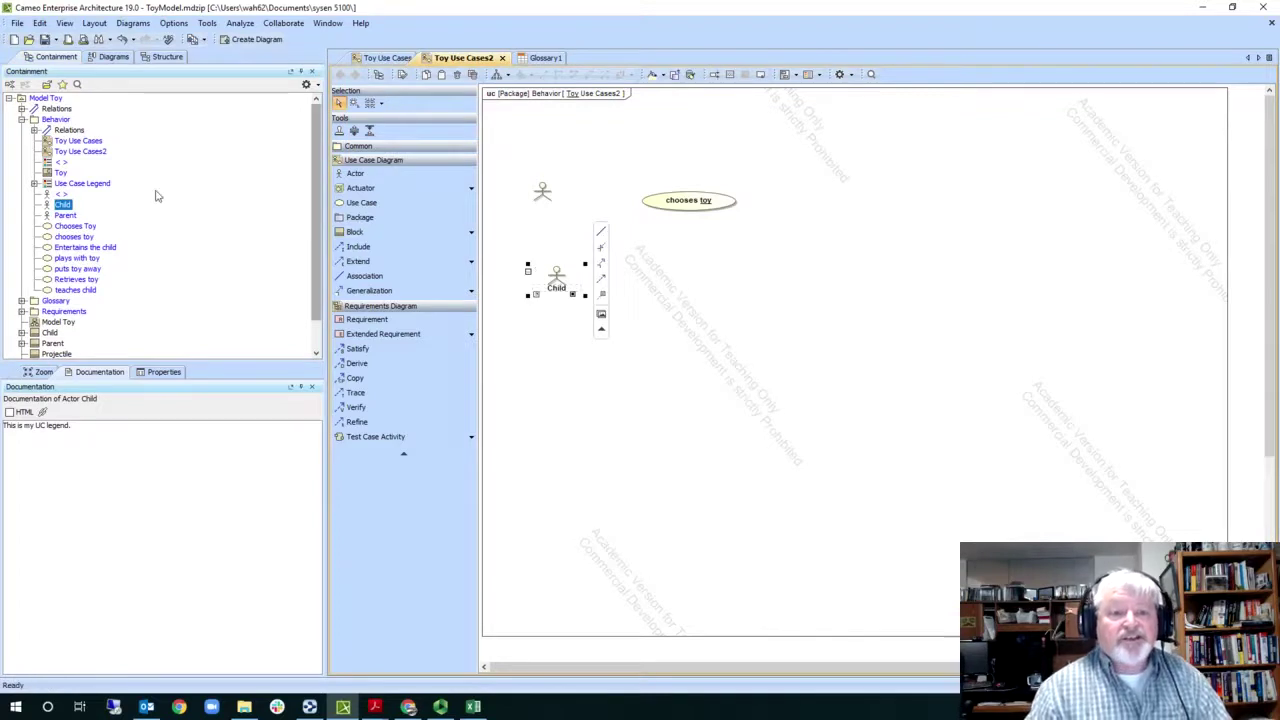
left_click(65, 215)
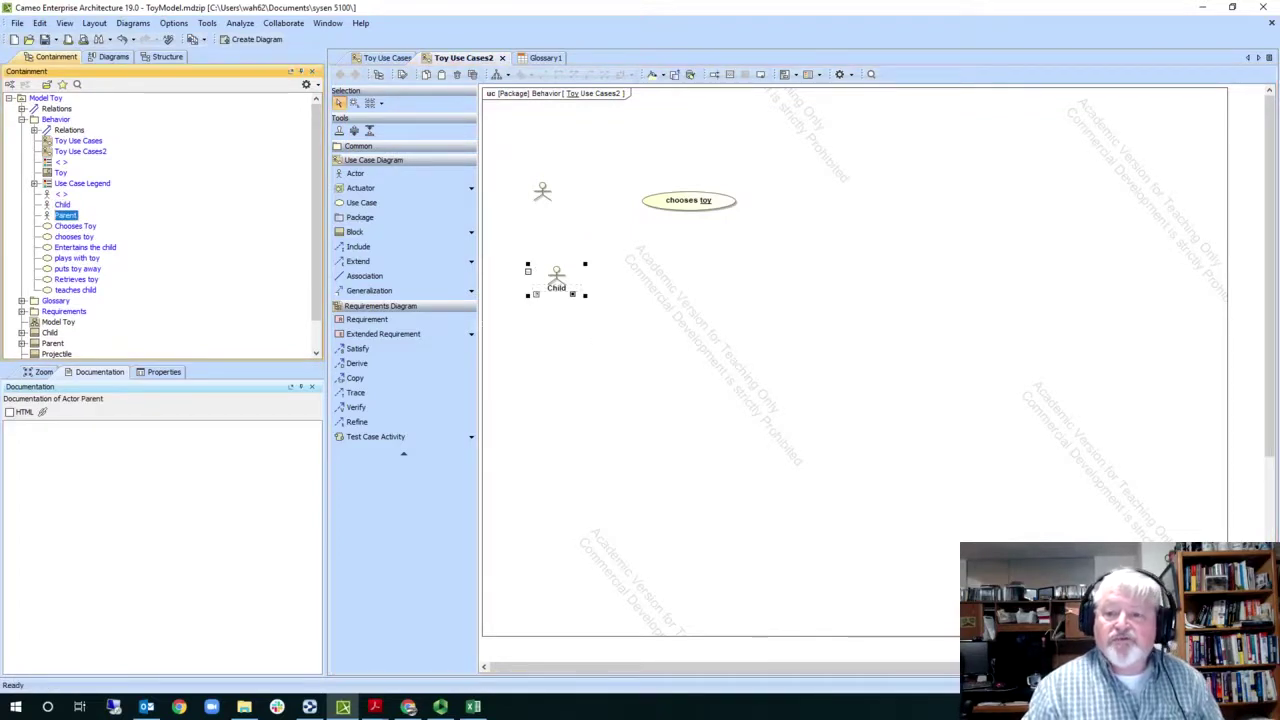
left_click_drag(65, 215, 593, 352)
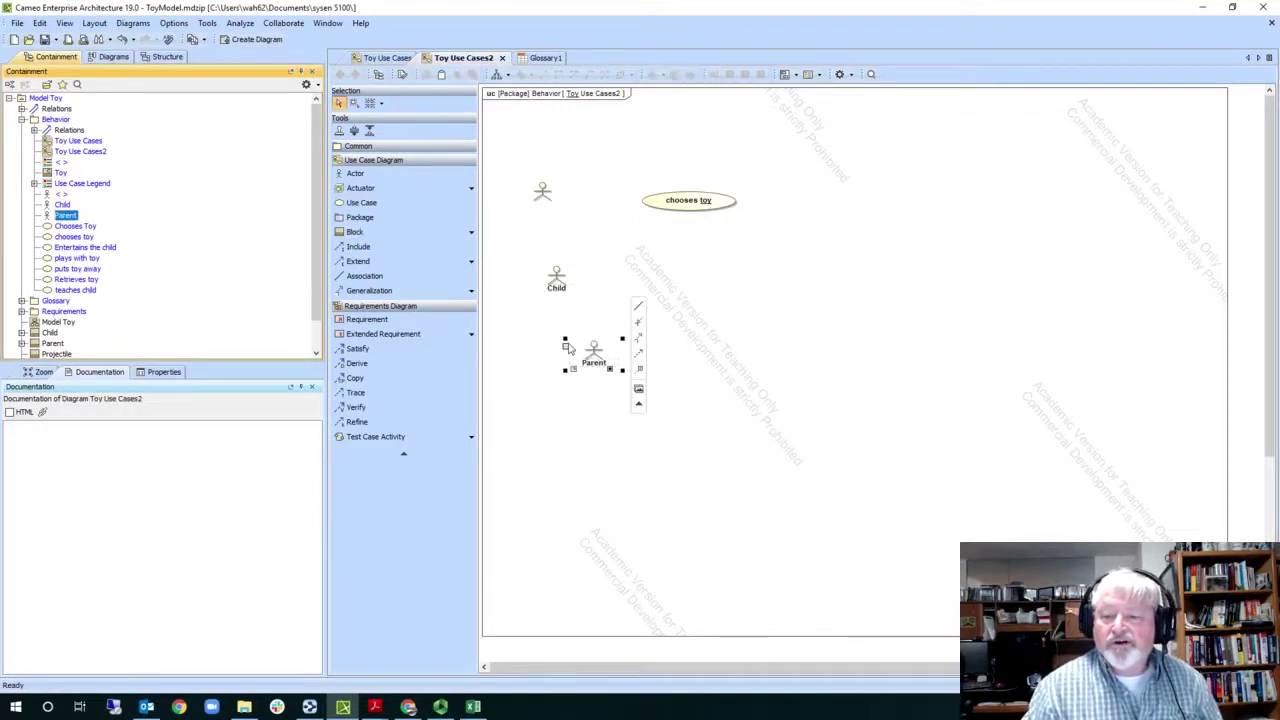
left_click(546, 201)
key("Delete")
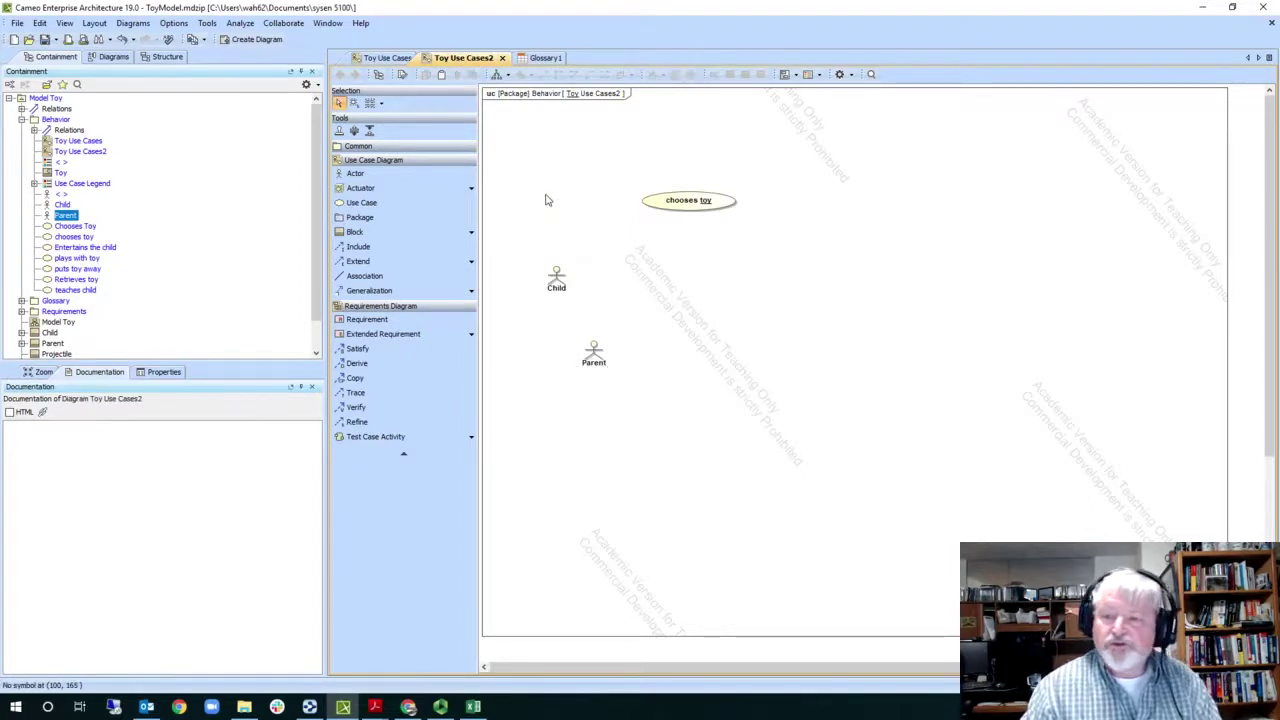
Step: Reposition the actors and chooses toy, then associate Child with chooses toy
left_click_drag(520, 257, 633, 380)
left_click_drag(571, 286, 585, 201)
left_click_drag(689, 211, 757, 206)
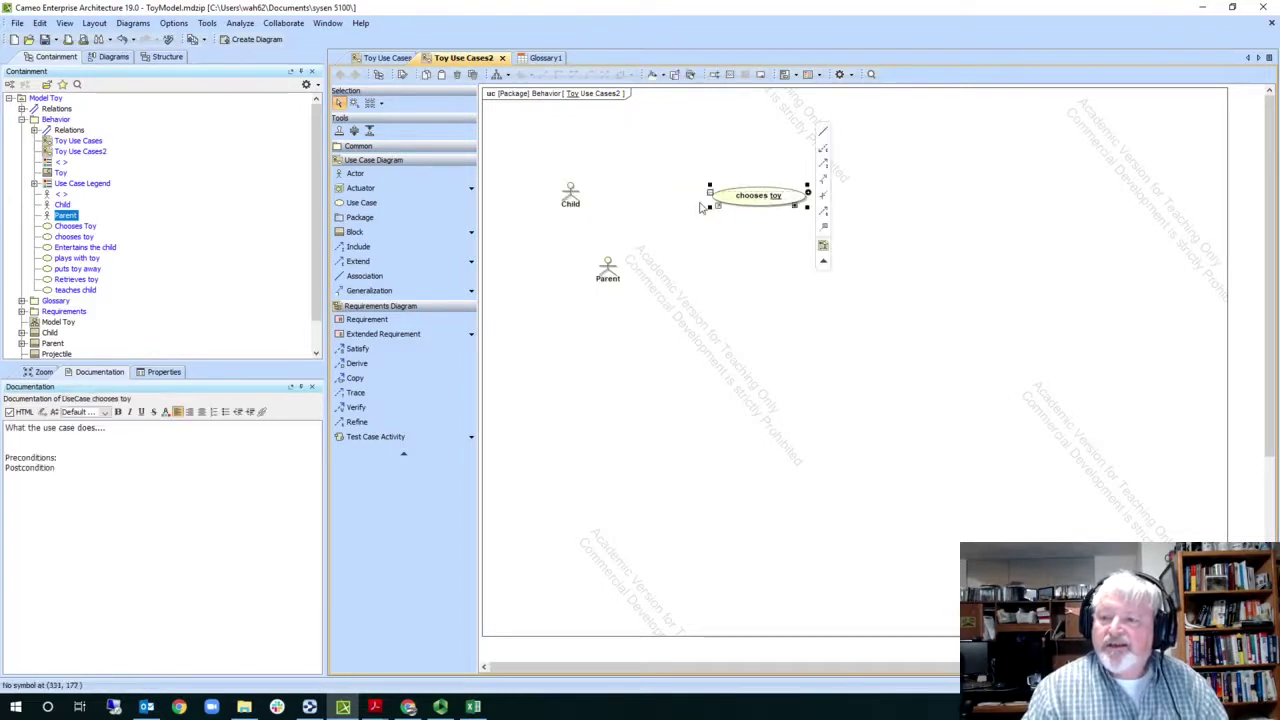
left_click(575, 197)
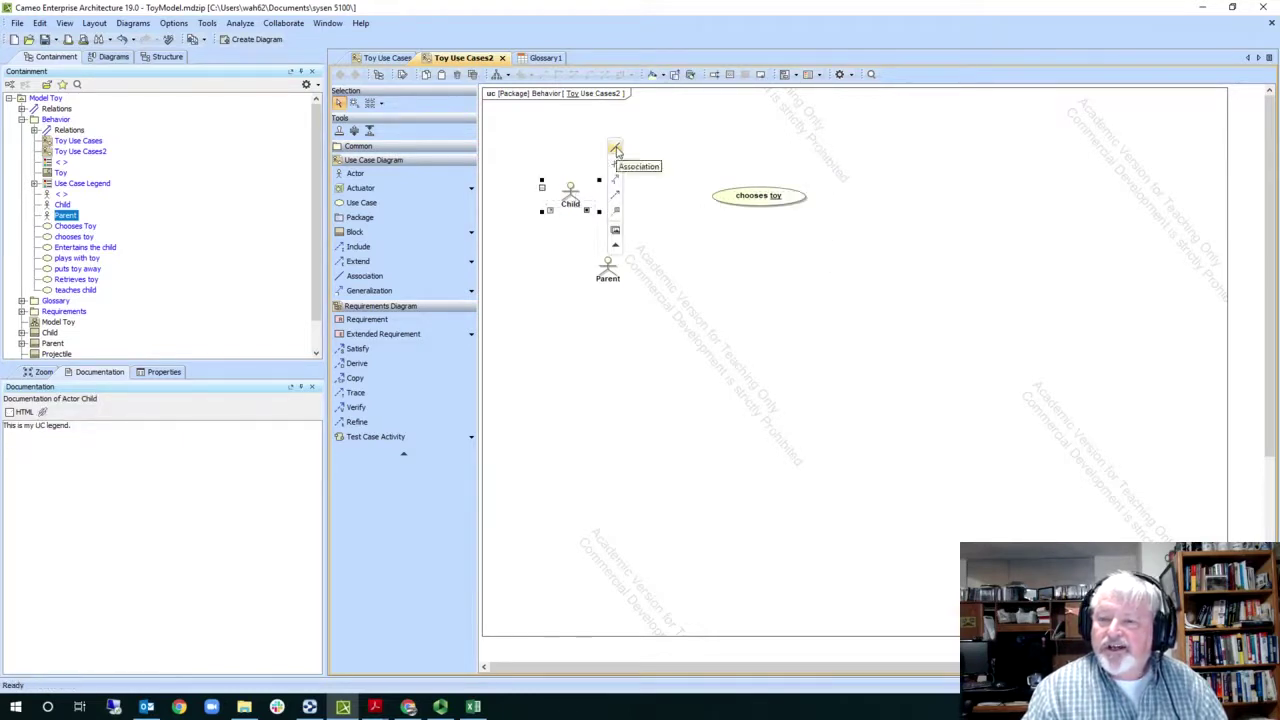
left_click_drag(615, 149, 713, 200)
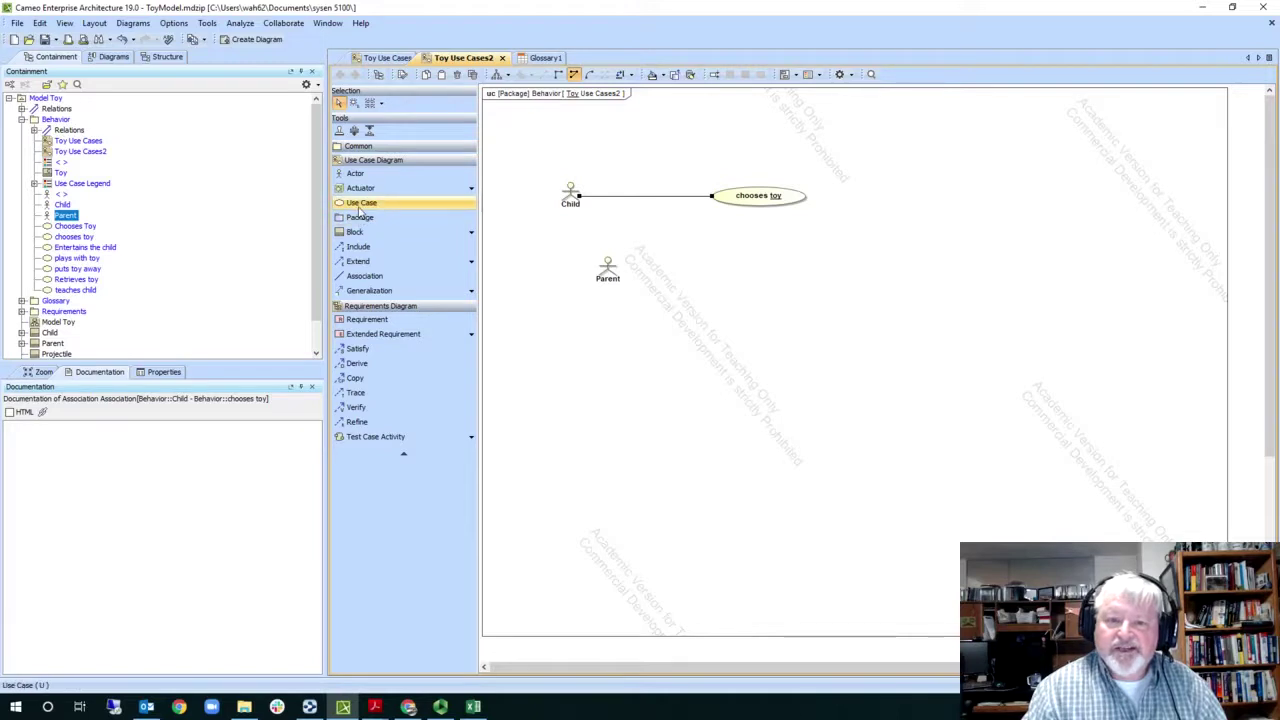
Step: Drag Entertains the child, plays with toy, puts toy away and teaches child from the Containment tree onto the canvas
left_click(76, 228)
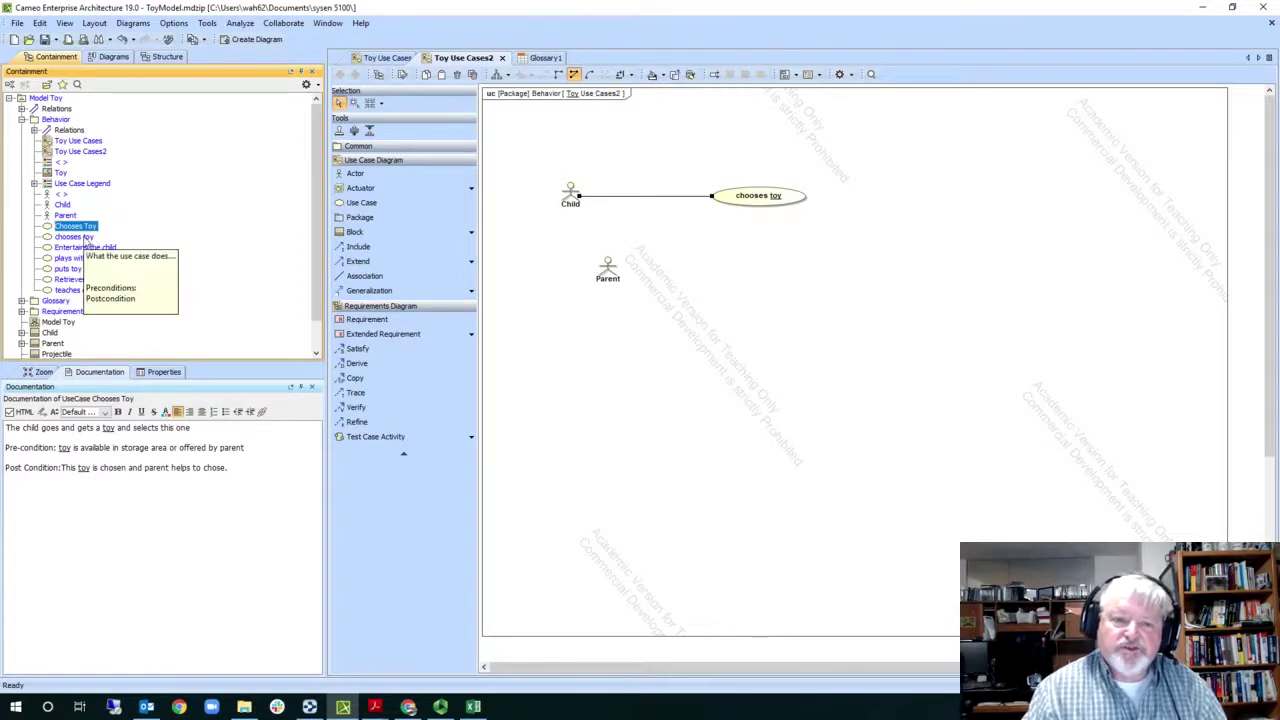
left_click(90, 253)
left_click_drag(90, 253, 727, 236)
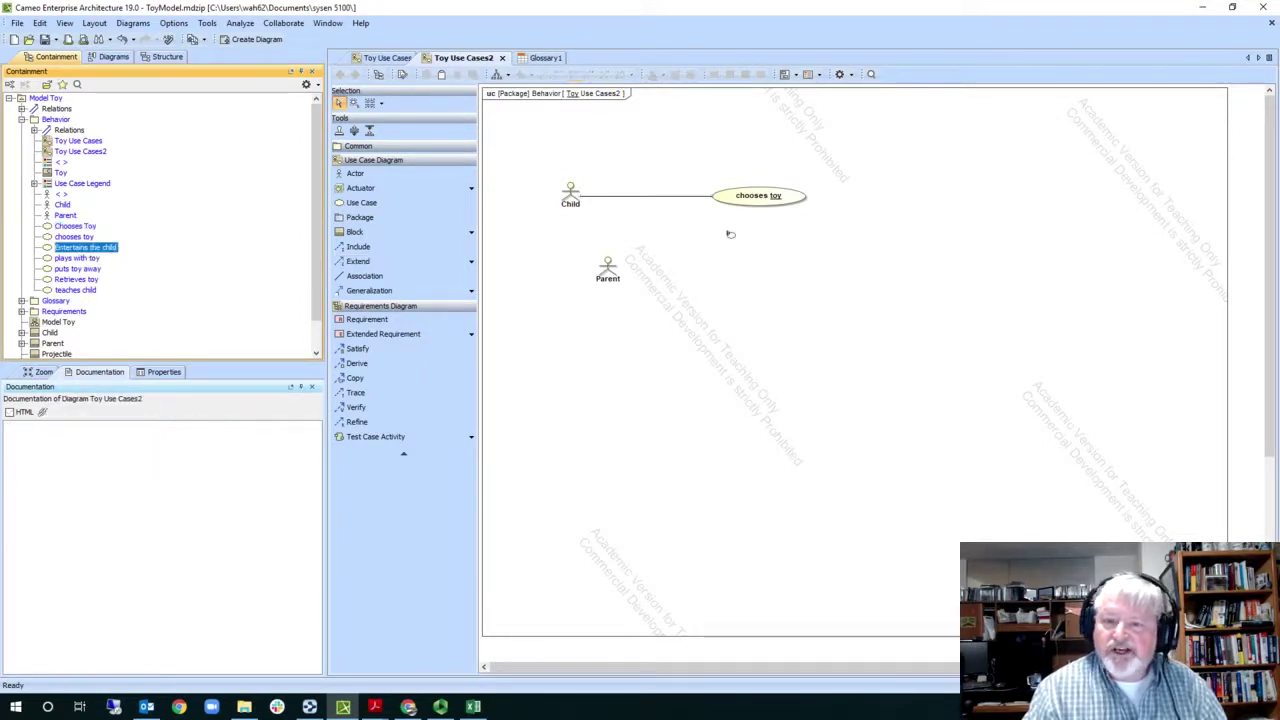
left_click(84, 259)
left_click_drag(558, 305, 740, 306)
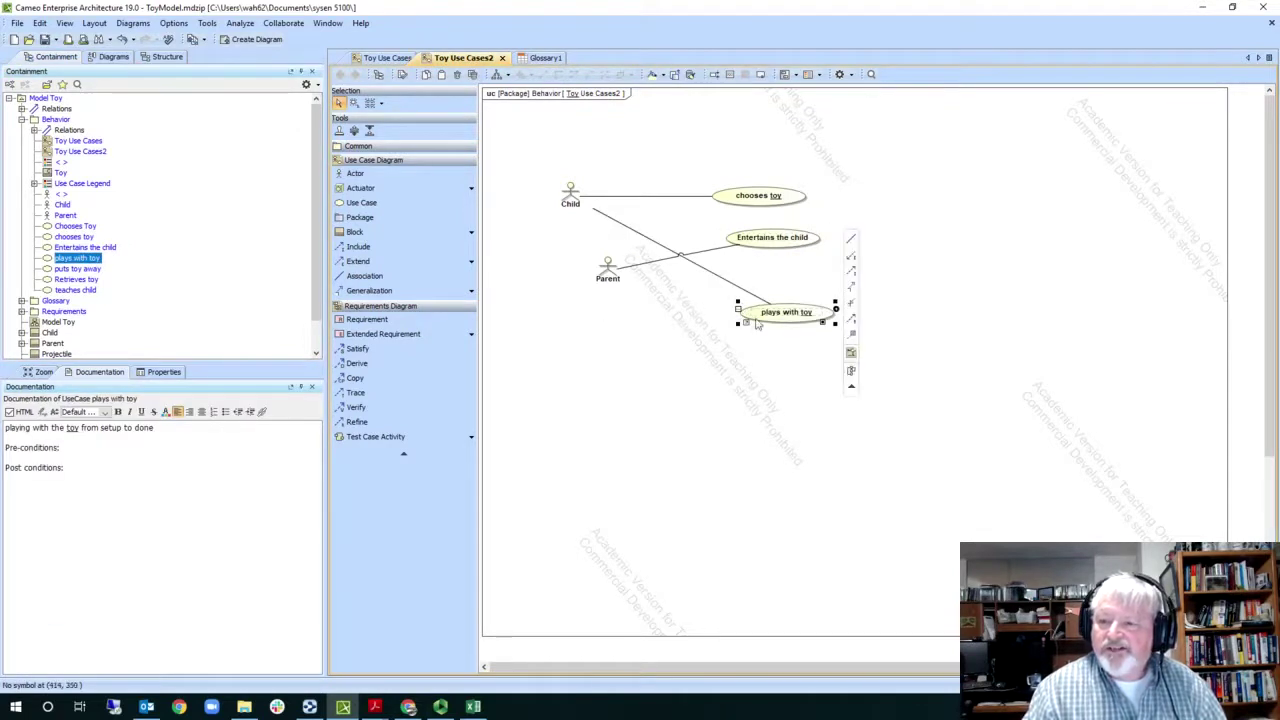
left_click(80, 269)
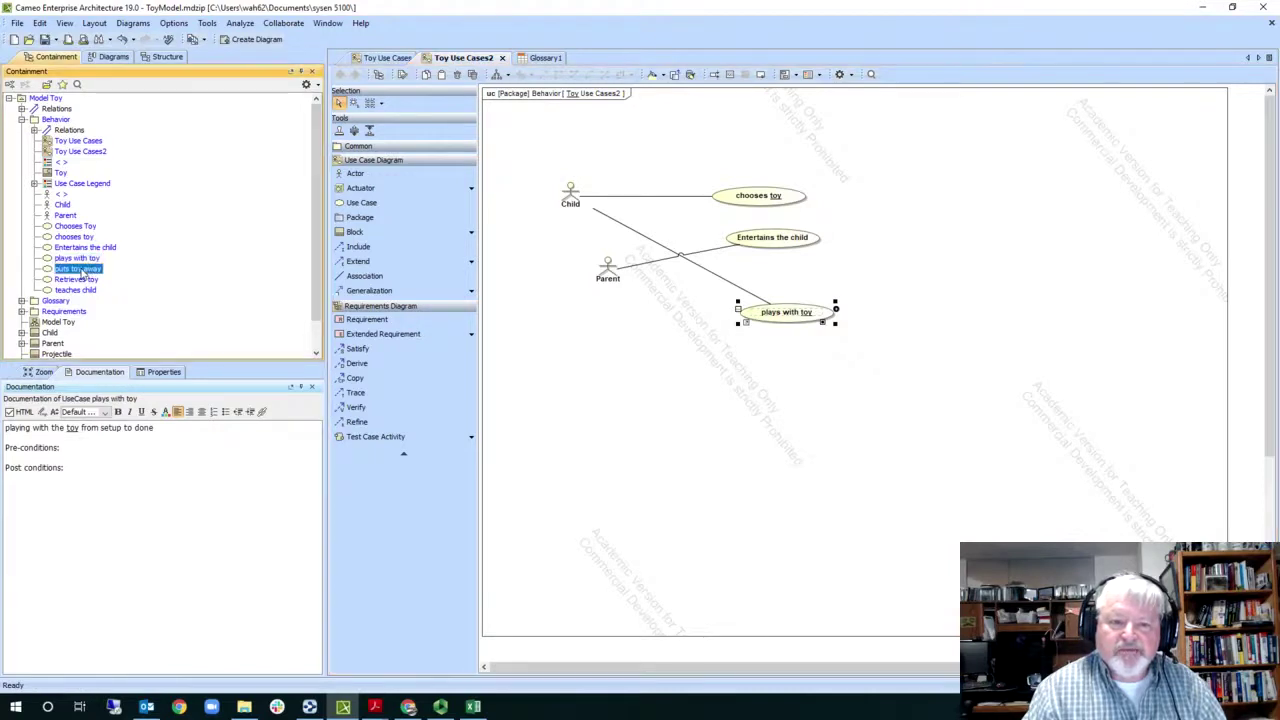
left_click_drag(80, 269, 716, 348)
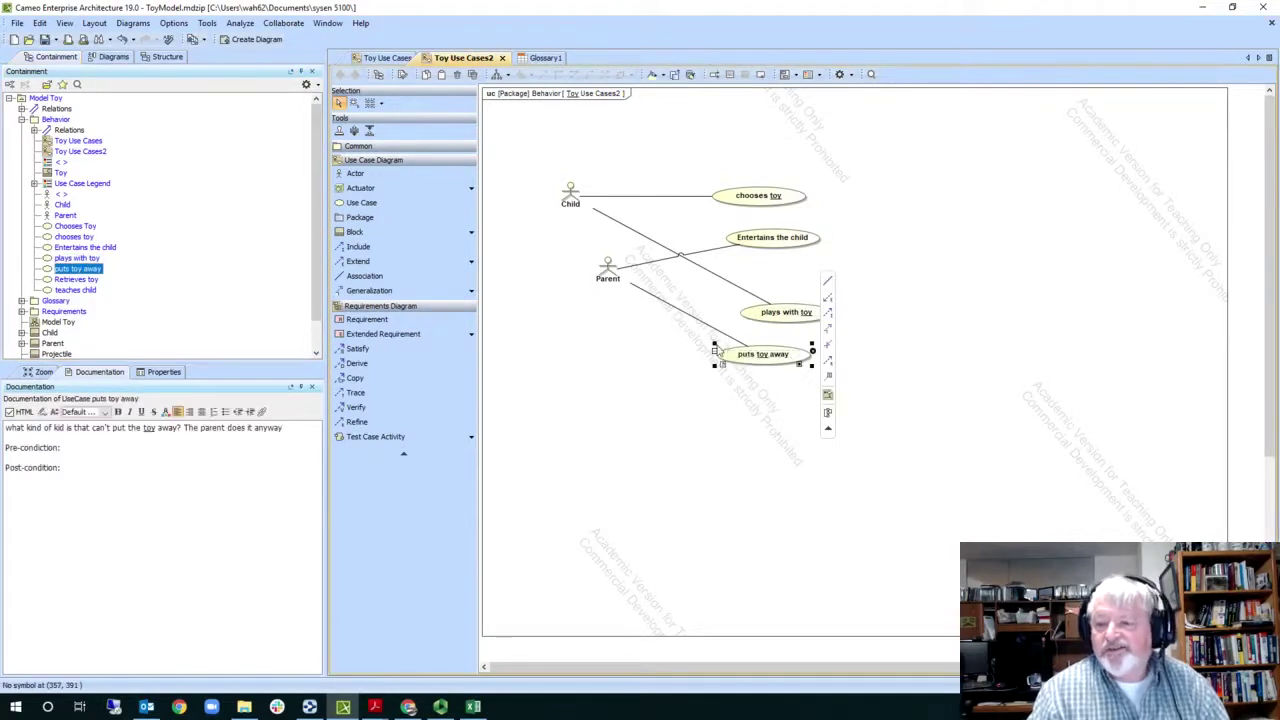
left_click(75, 290)
left_click_drag(75, 290, 676, 393)
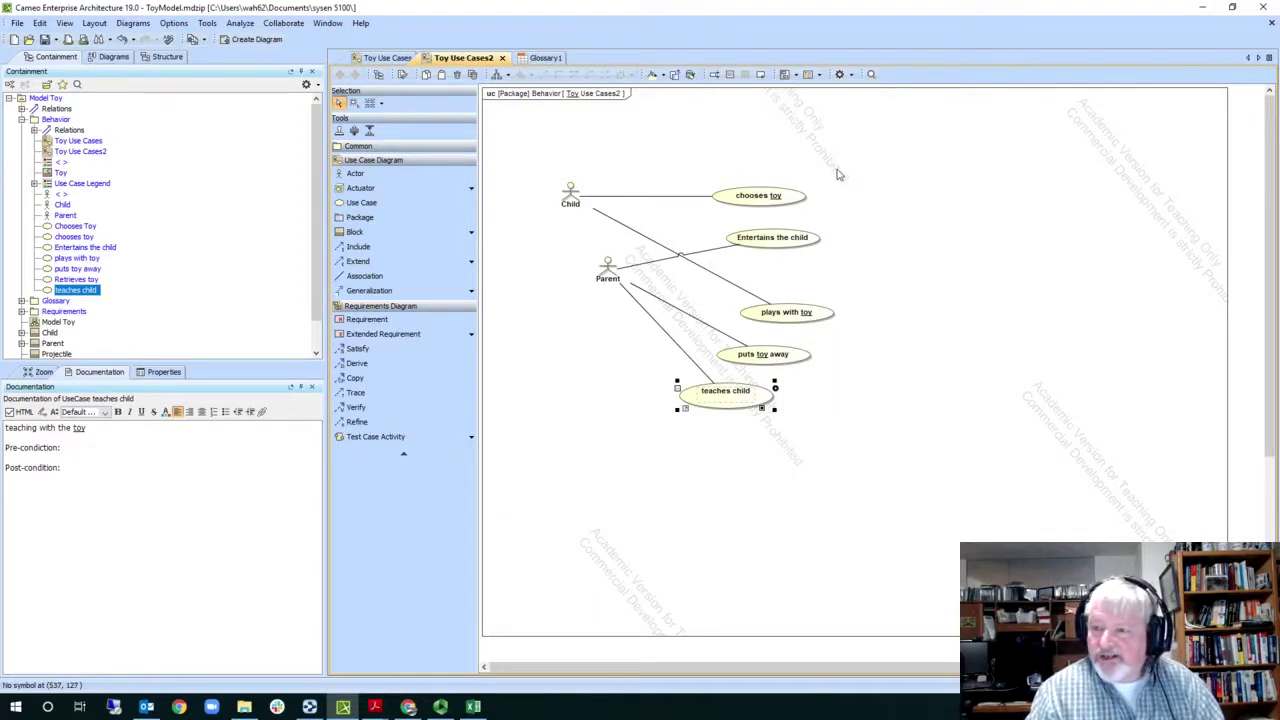
Step: Align the five use cases along their right edges and shift the column left
left_click_drag(838, 174, 674, 446)
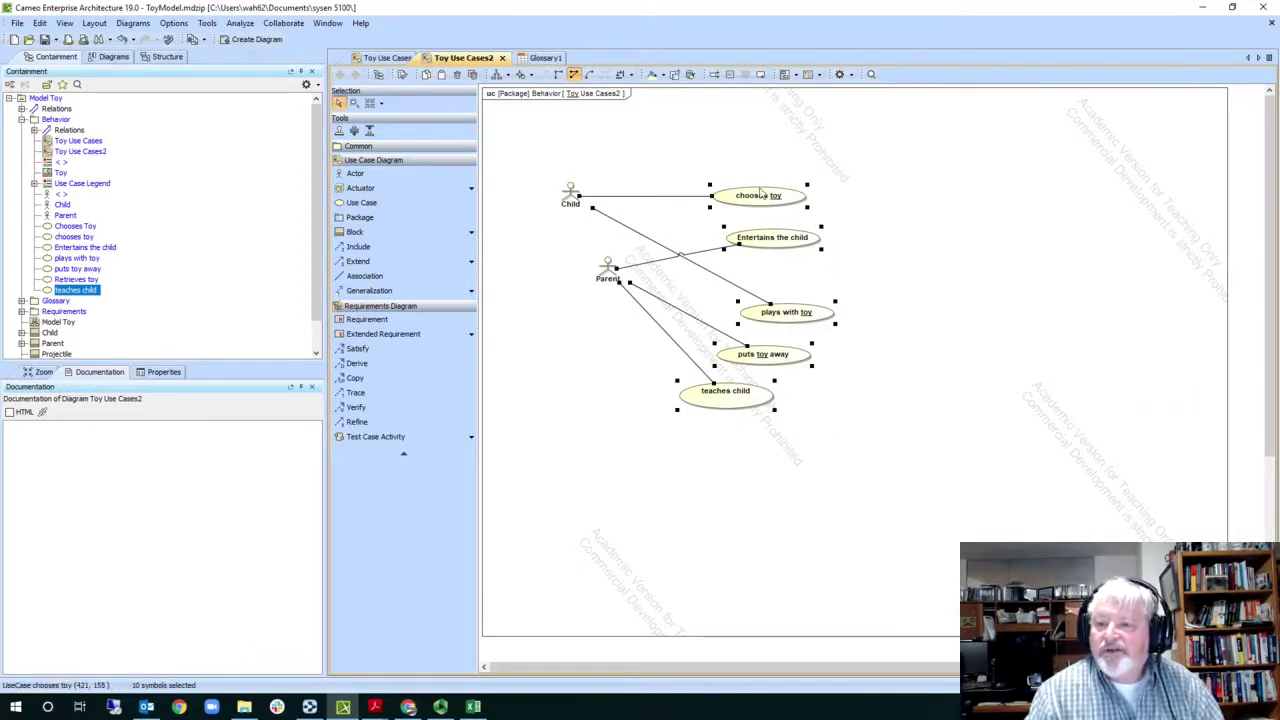
left_click(525, 78)
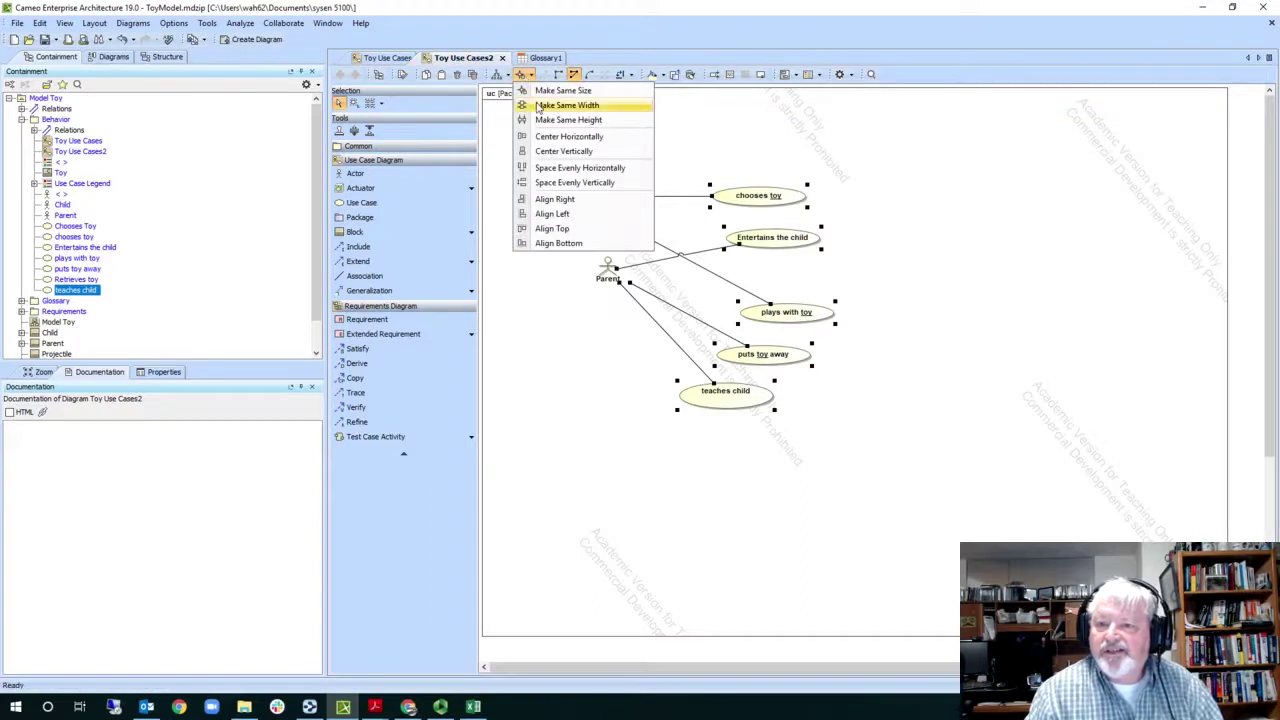
left_click(565, 200)
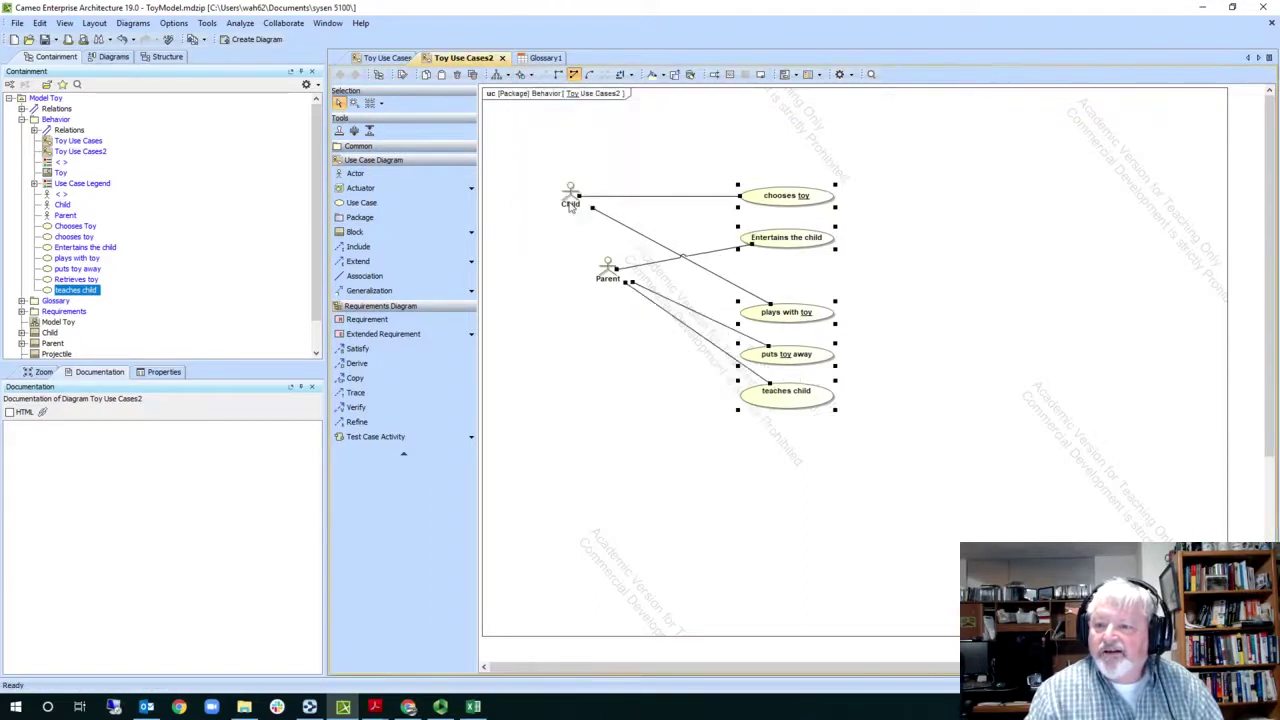
left_click_drag(792, 200, 748, 200)
left_click(859, 207)
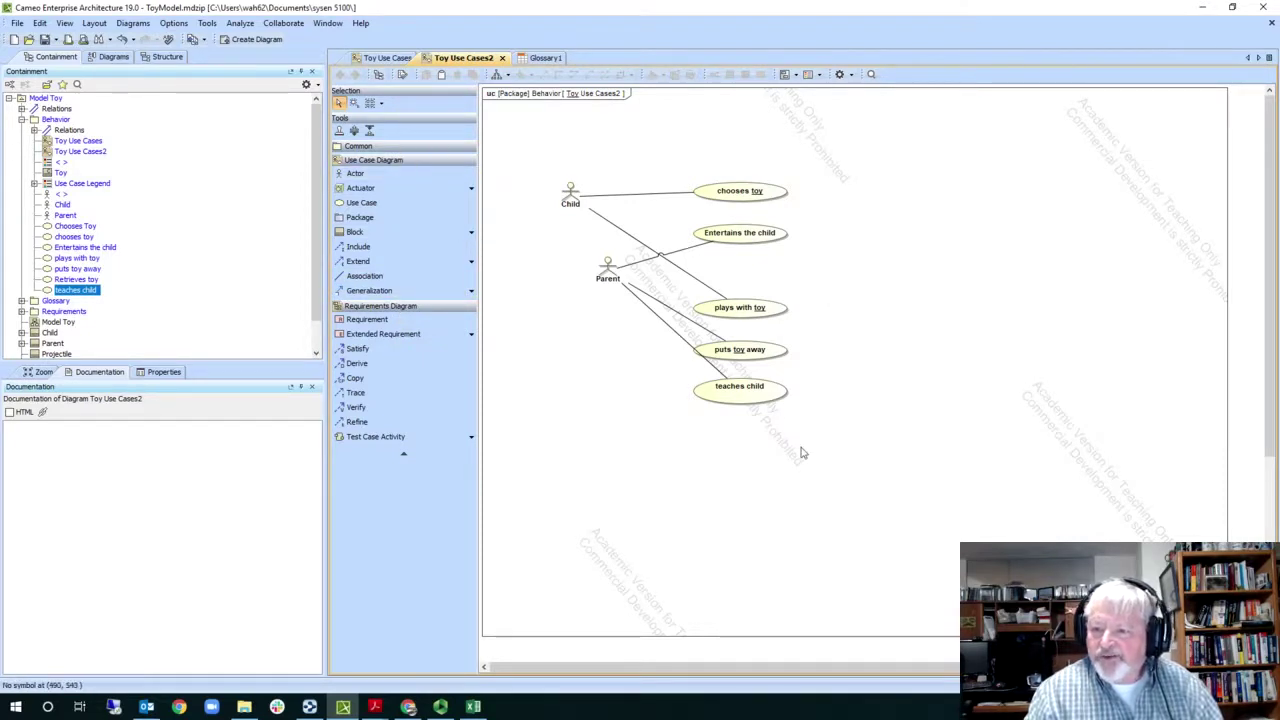
Step: Pick the System Context variant of the Block item in the Common palette
left_click(411, 147)
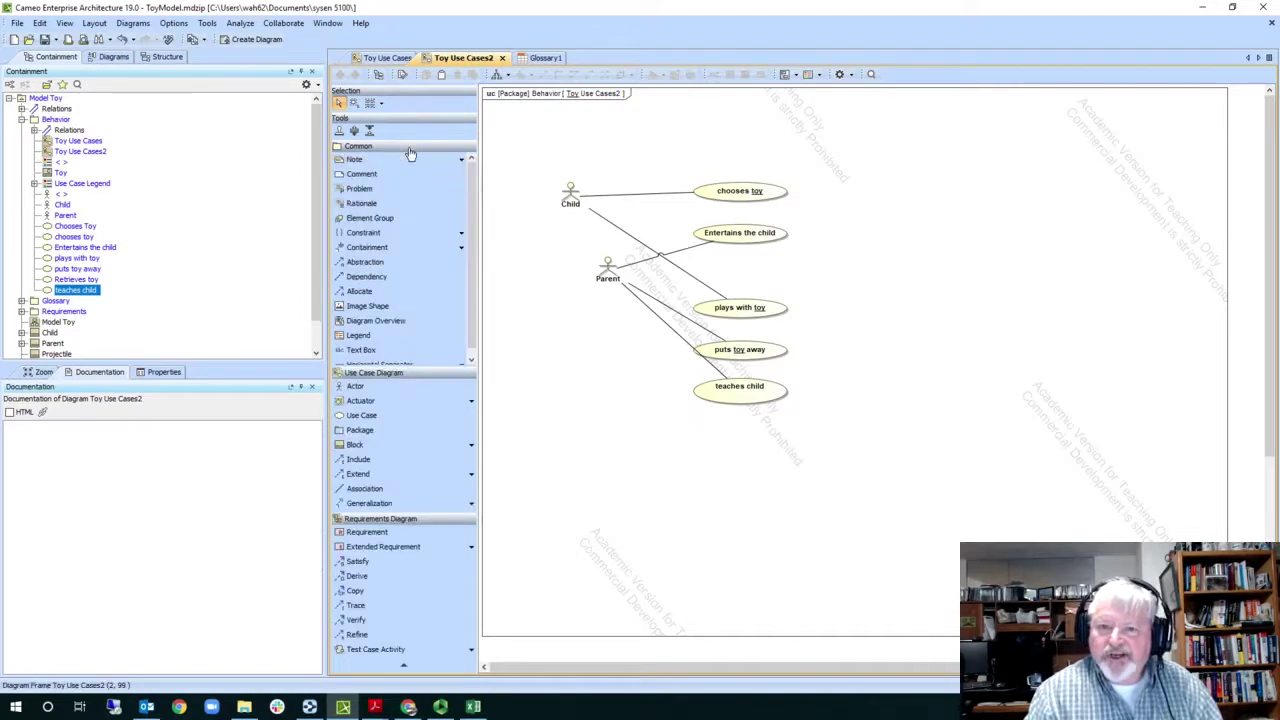
scroll(474, 331, "down", 1)
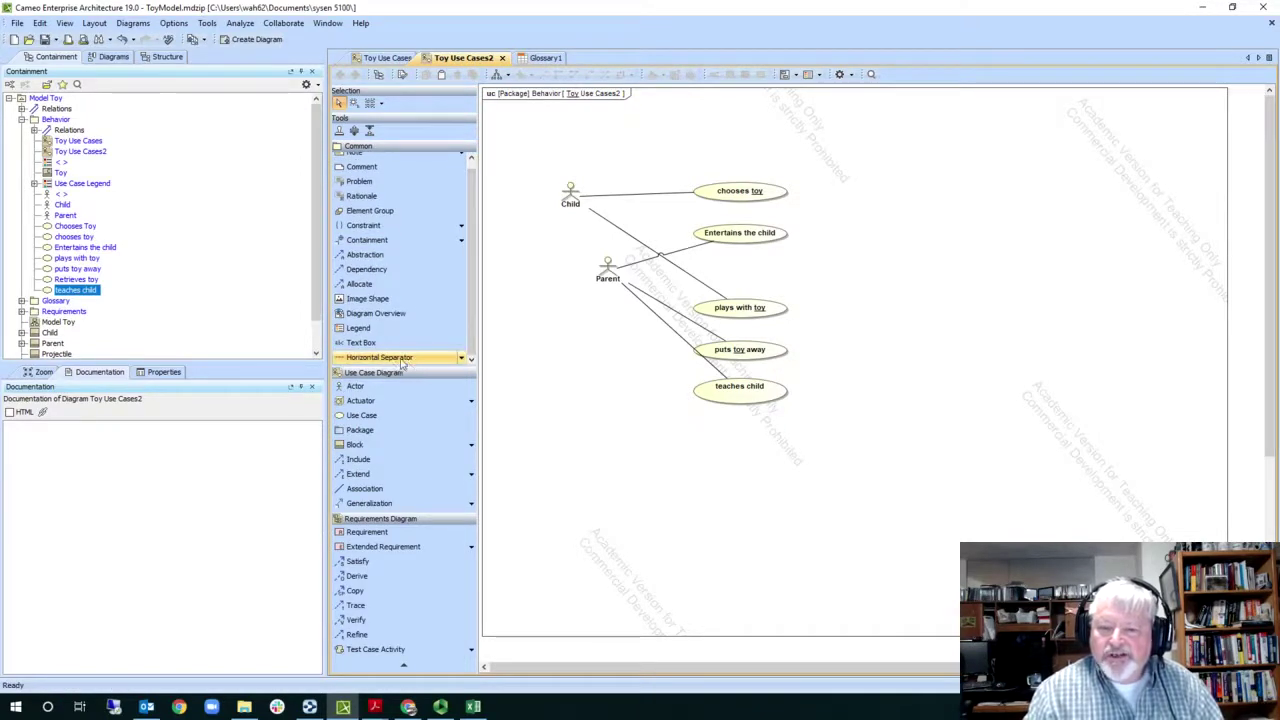
left_click(463, 359)
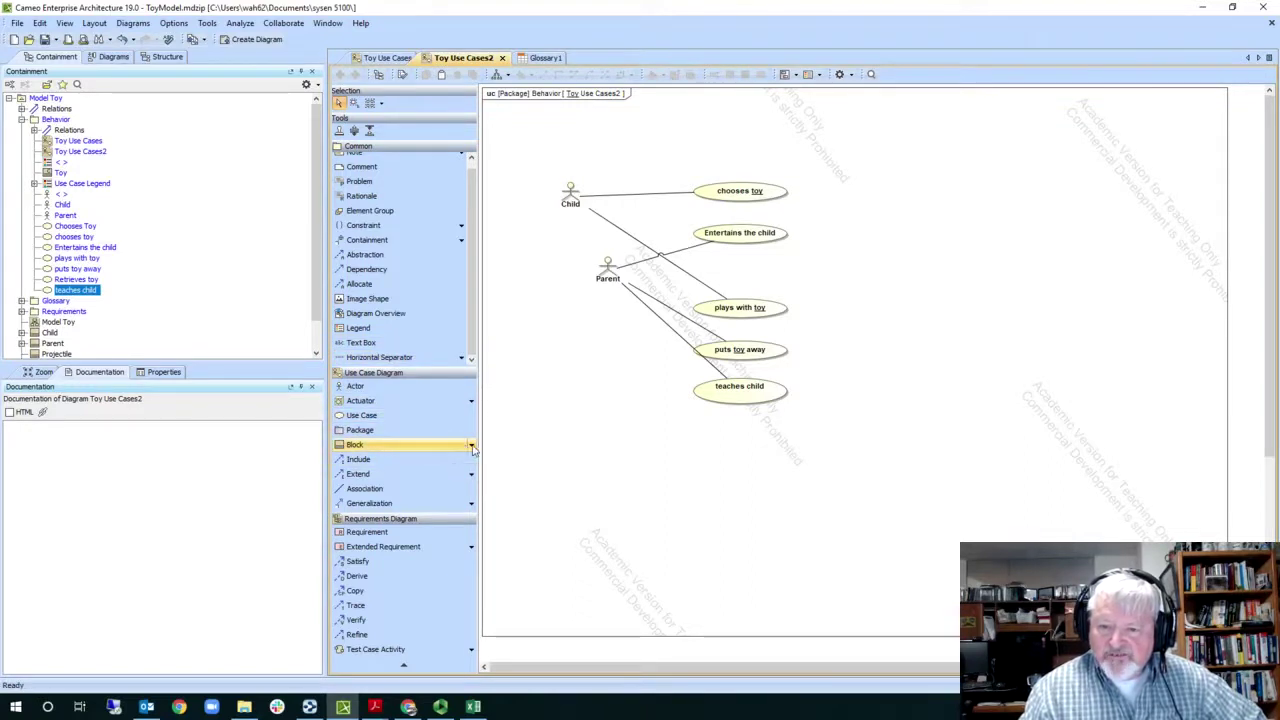
left_click(473, 449)
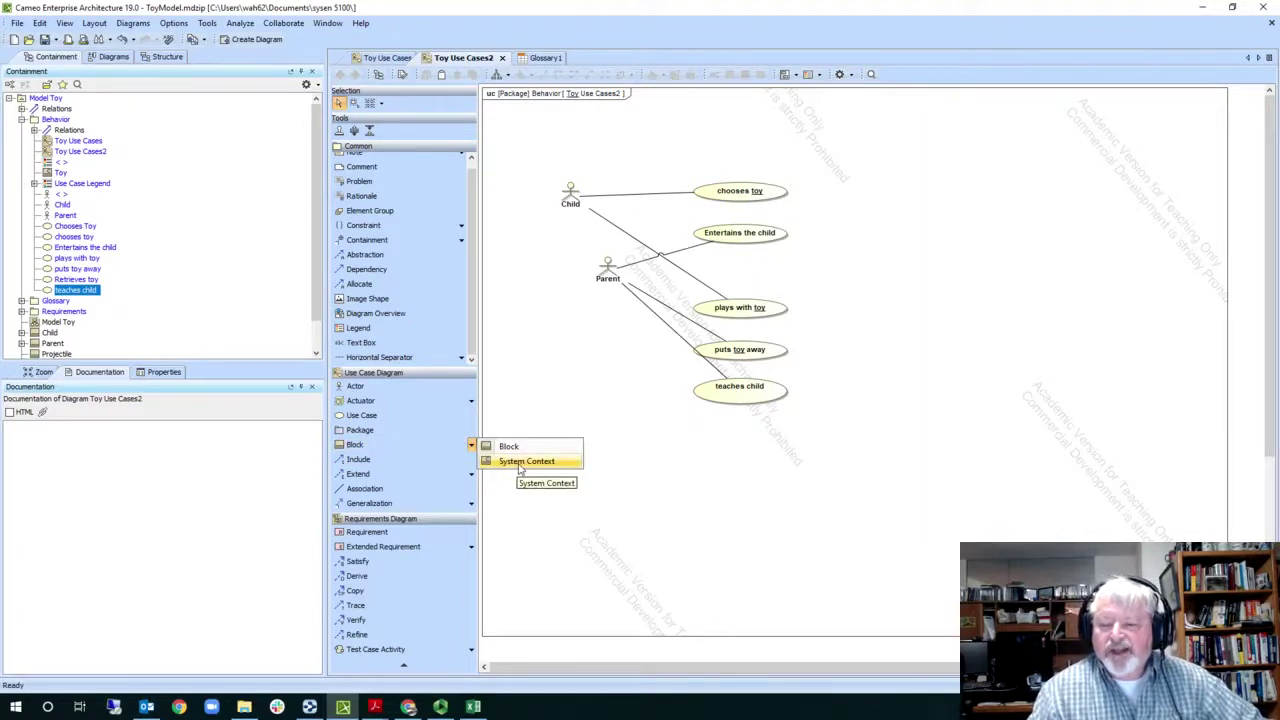
left_click(521, 463)
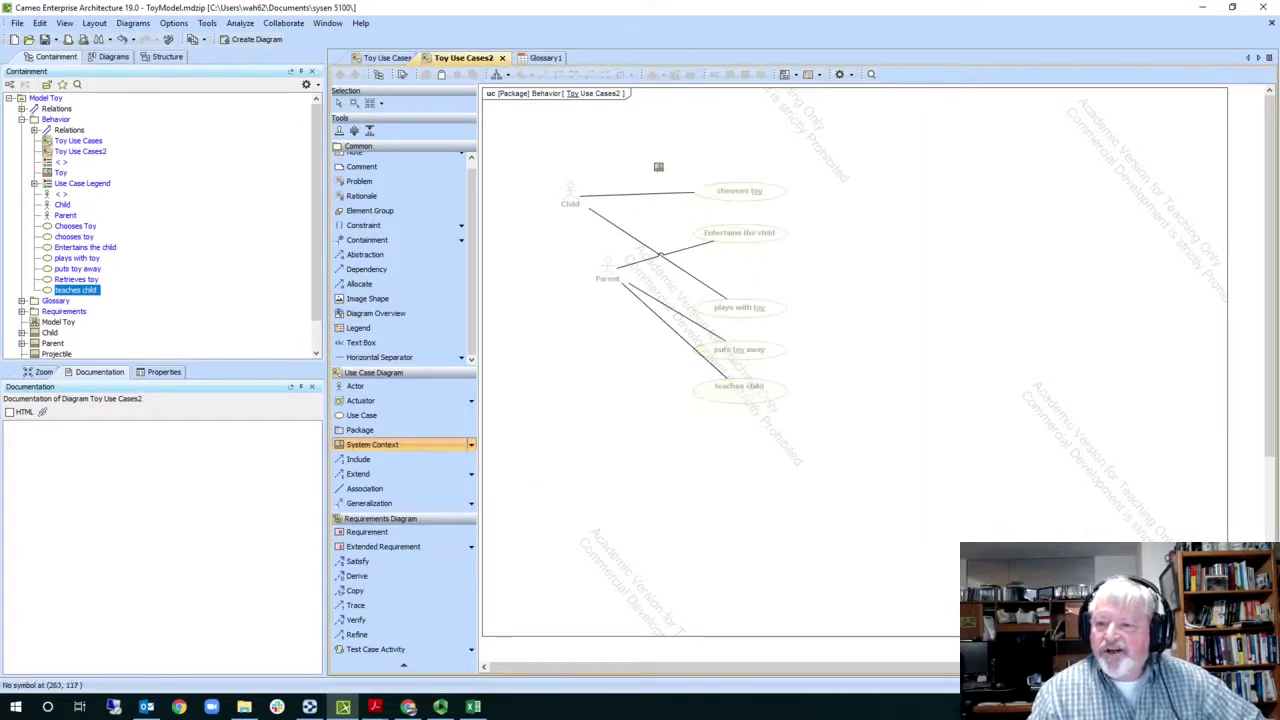
Step: Draw a system context around the five use cases and name it Toy
left_click_drag(652, 164, 862, 430)
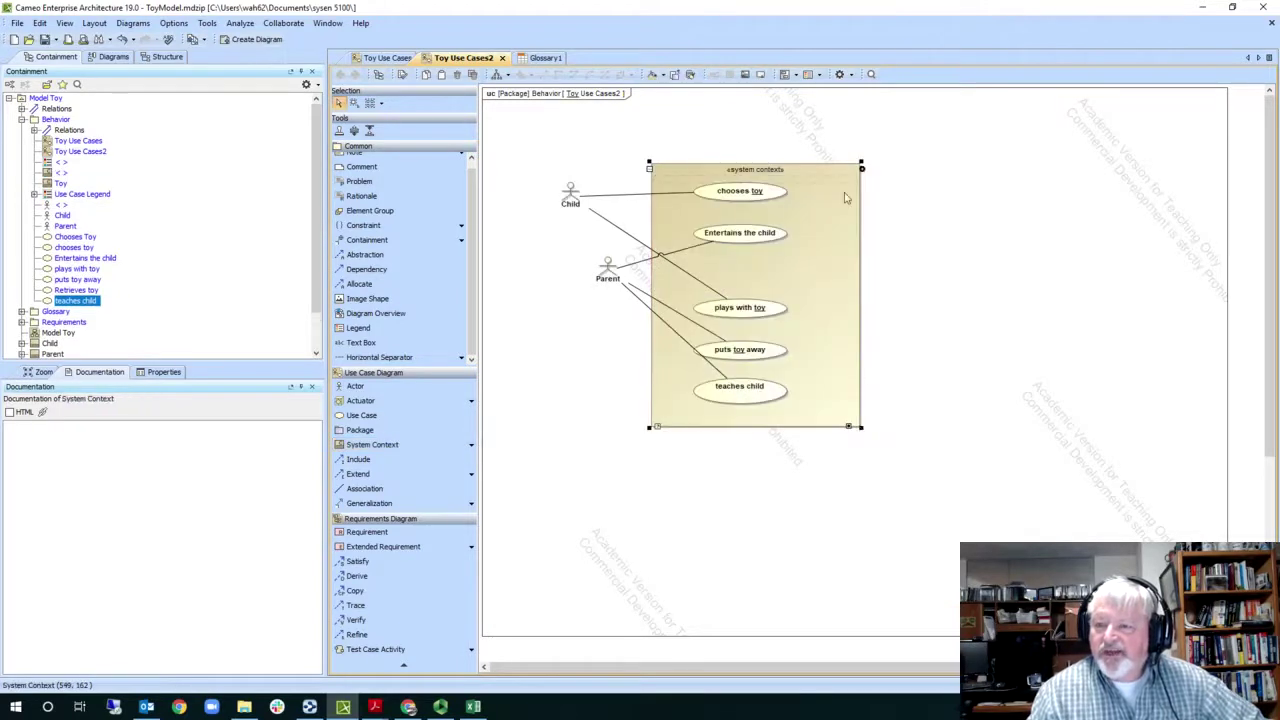
left_click(760, 180)
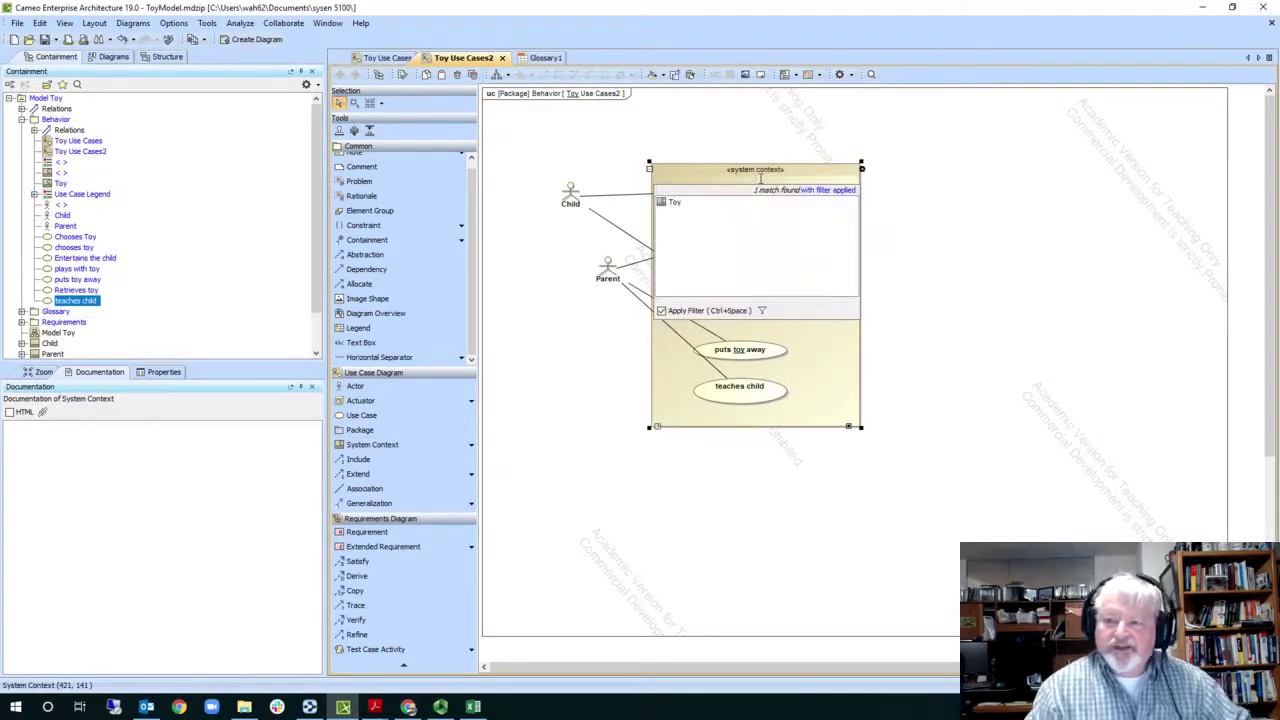
left_click(684, 206)
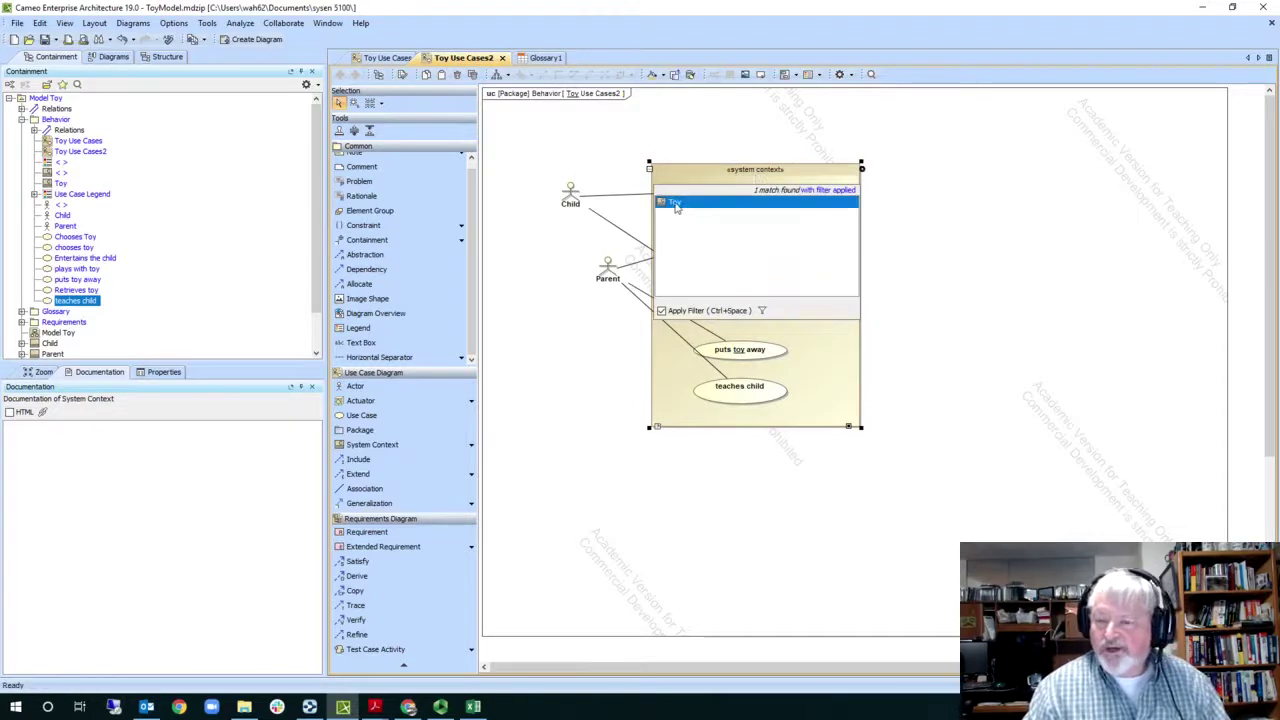
left_click(676, 205)
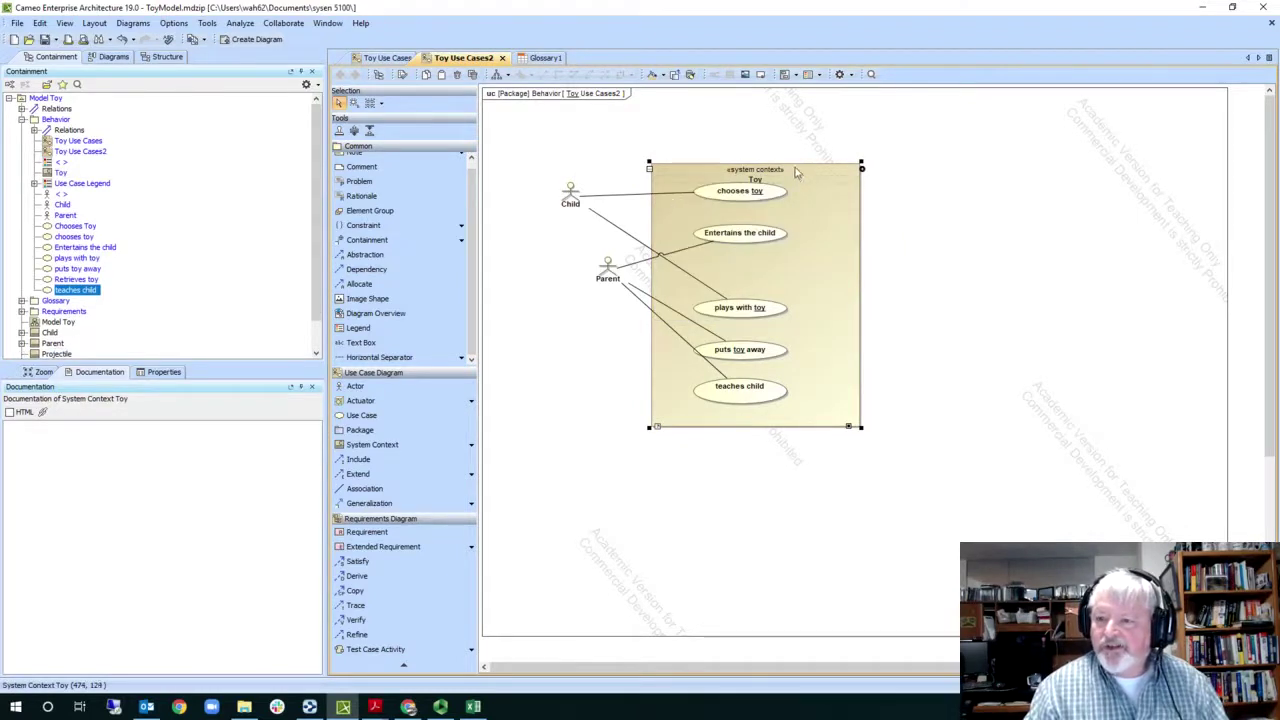
Step: Nudge the Toy boundary up-left and move the Parent actor further left
left_click_drag(796, 172, 782, 160)
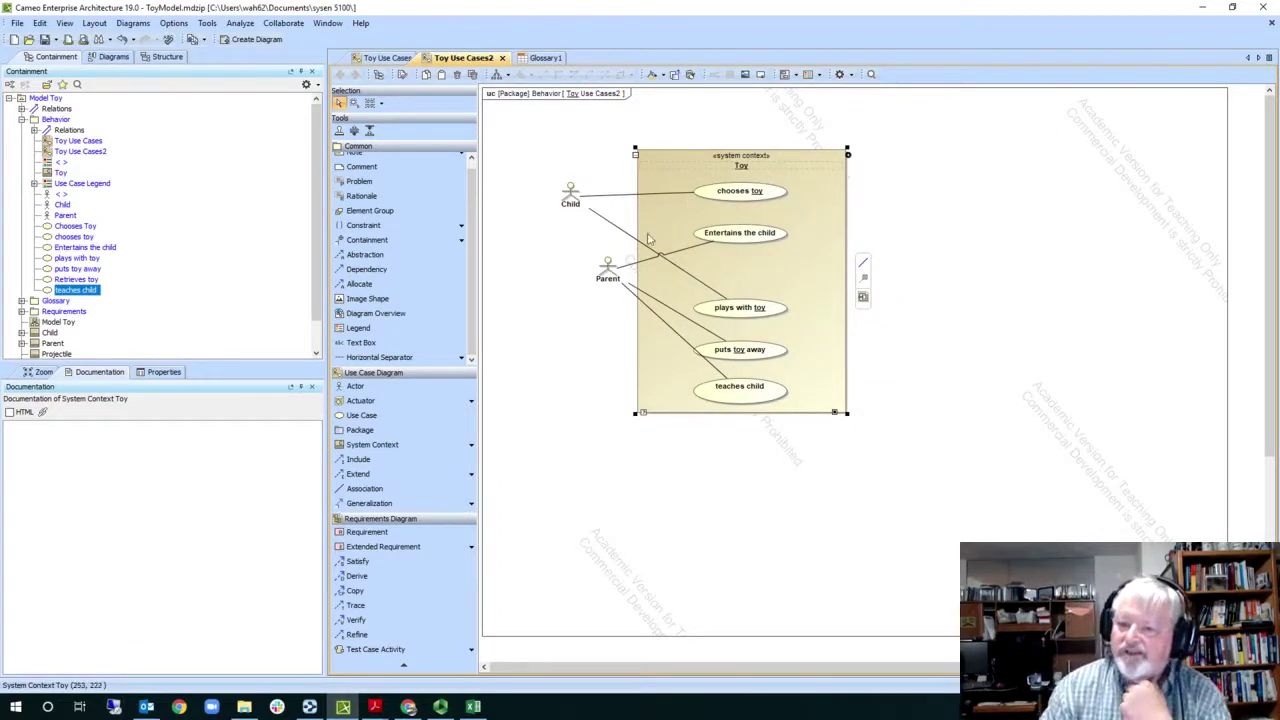
left_click_drag(607, 265, 570, 260)
left_click(613, 152)
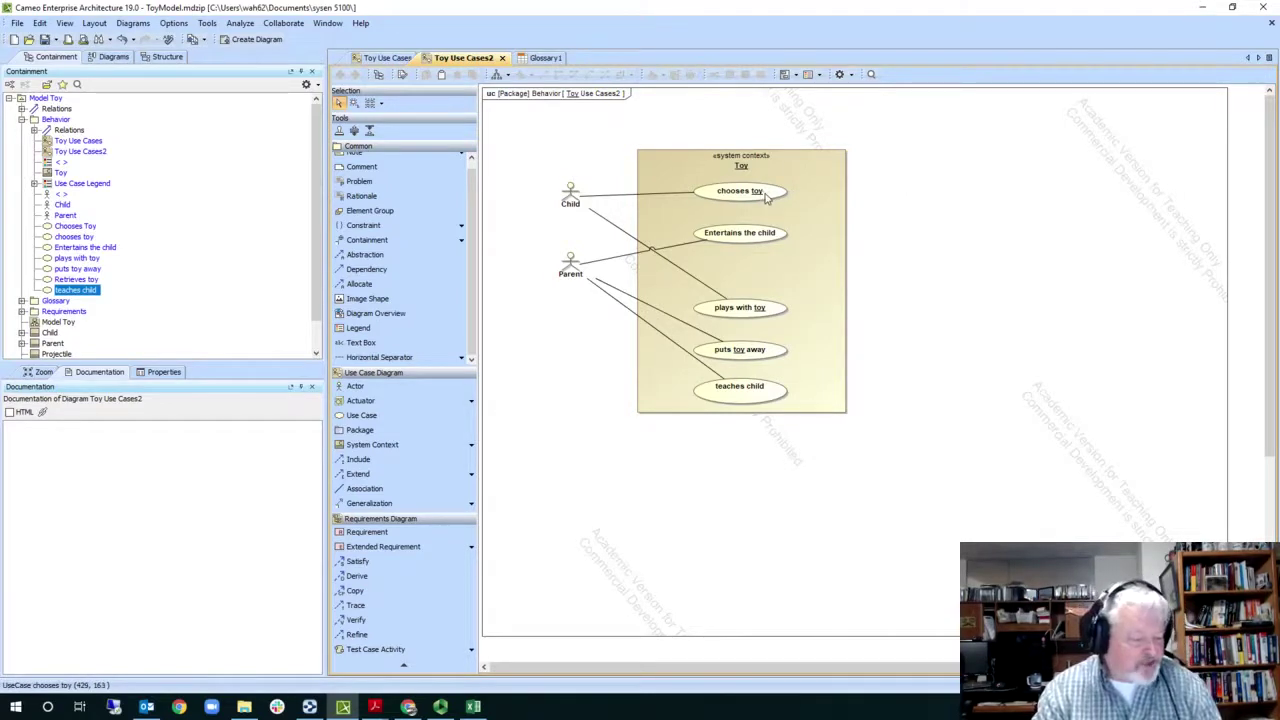
Step: Select all five use cases with Ctrl+Alt+A and space them evenly vertically
key("ctrl+alt+a")
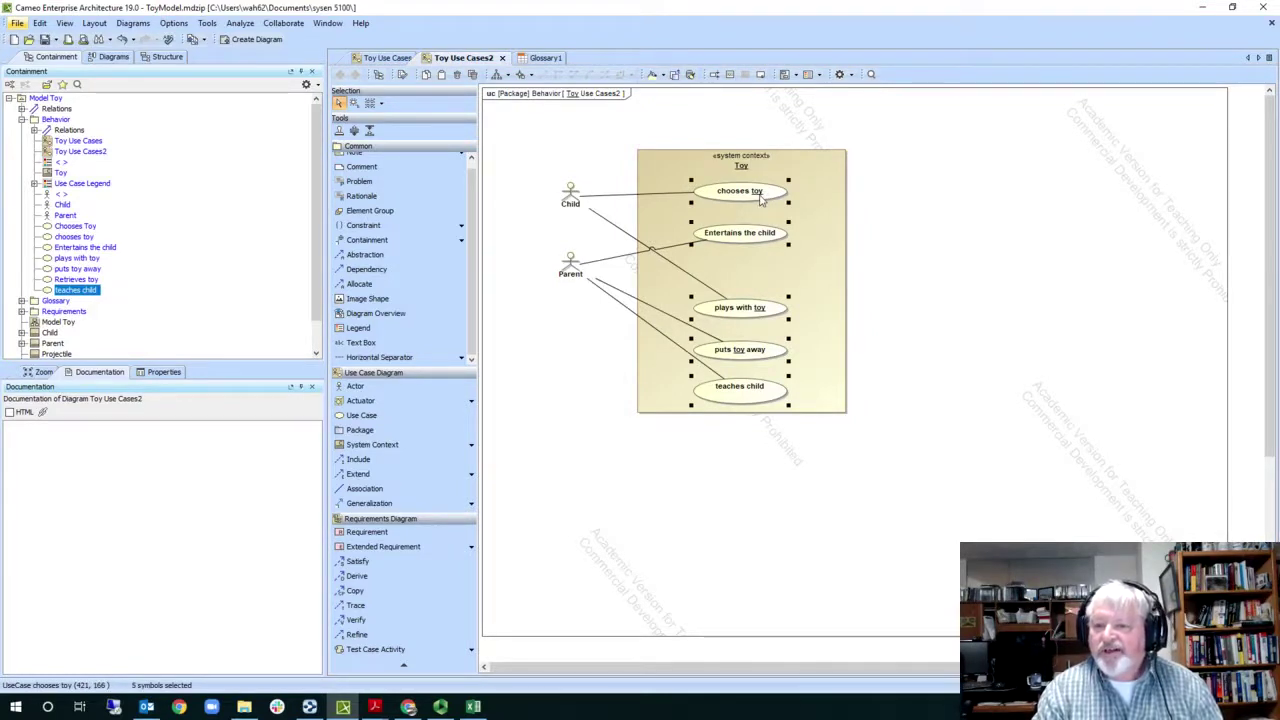
left_click(523, 77)
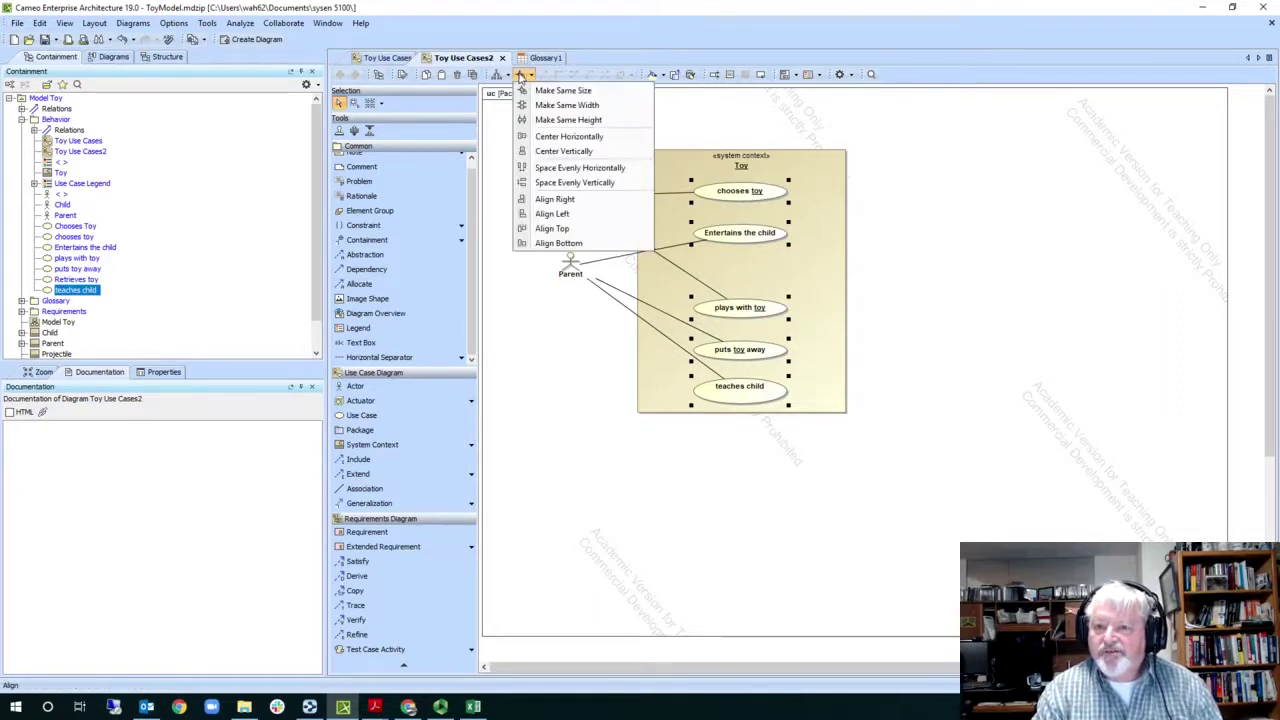
left_click(588, 183)
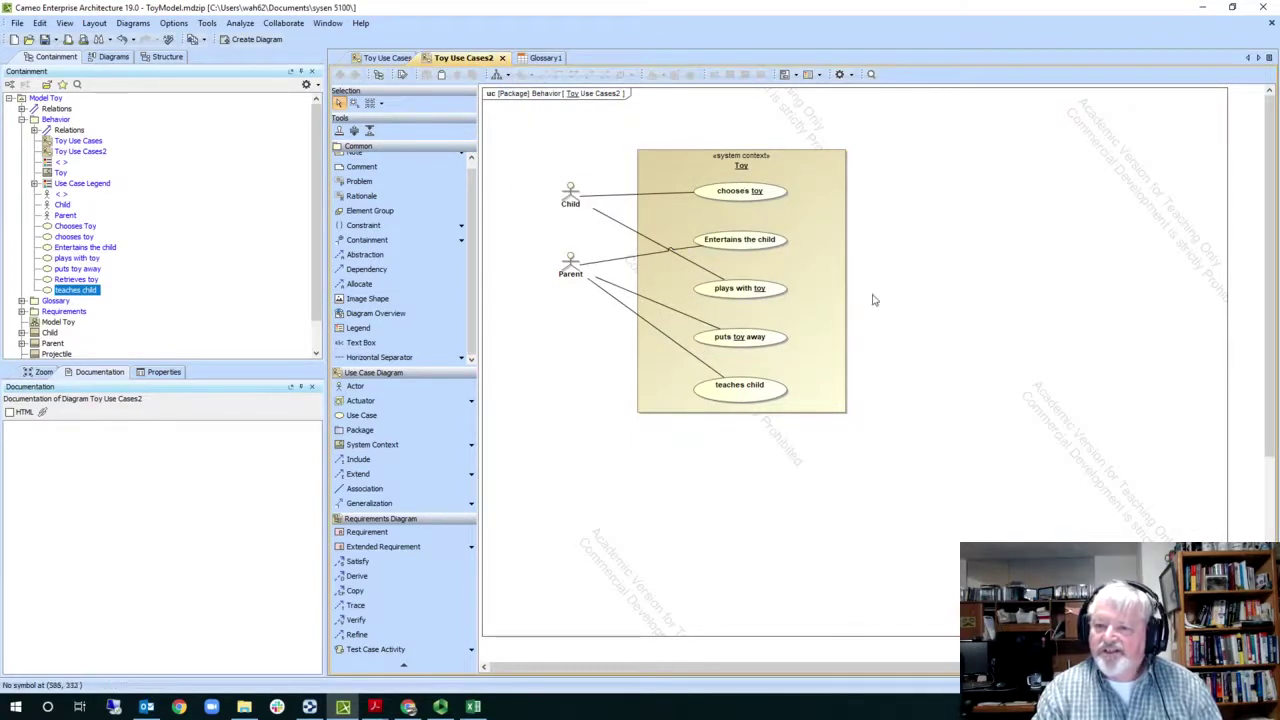
left_click(1021, 255)
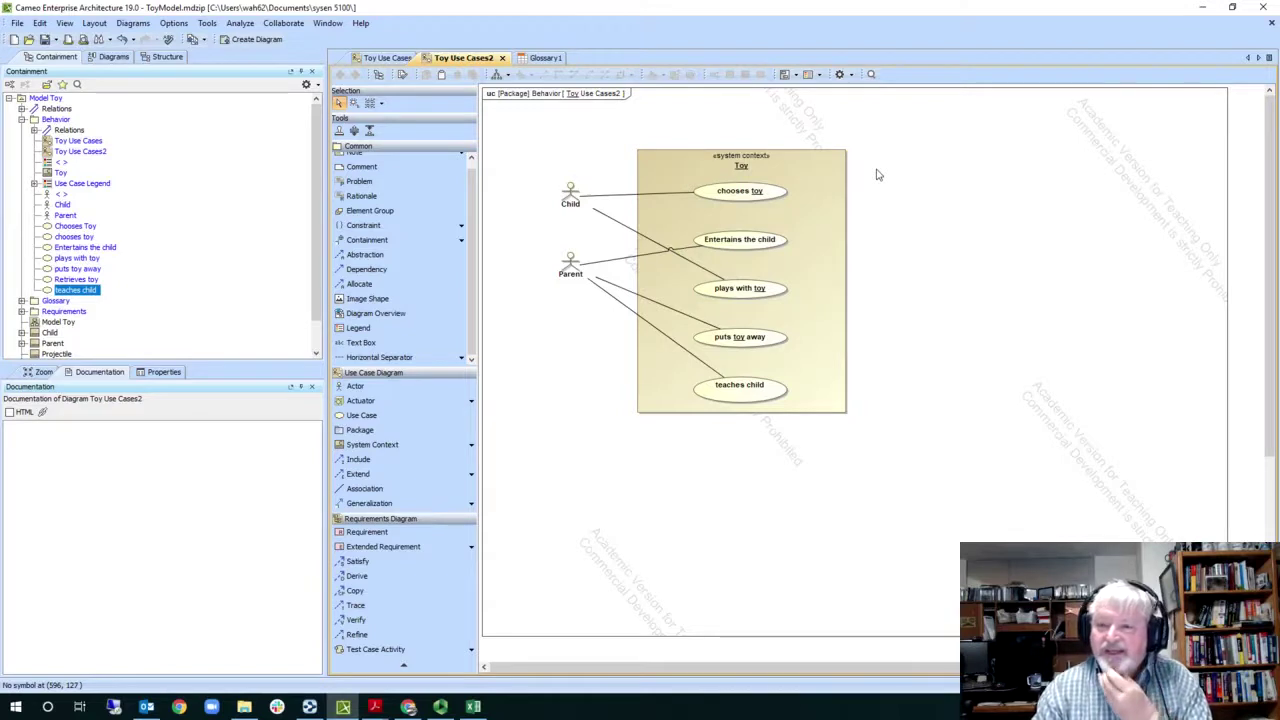
left_click(18, 24)
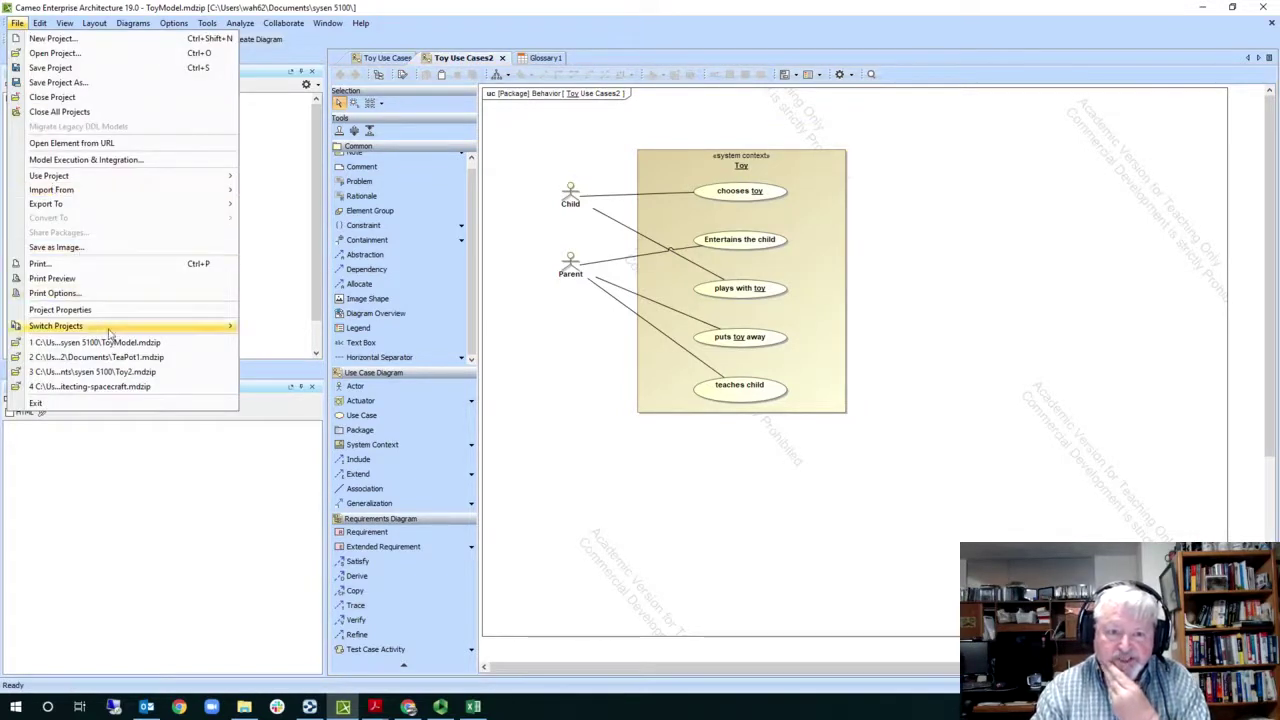
mouse_move(155, 333)
left_click(286, 331)
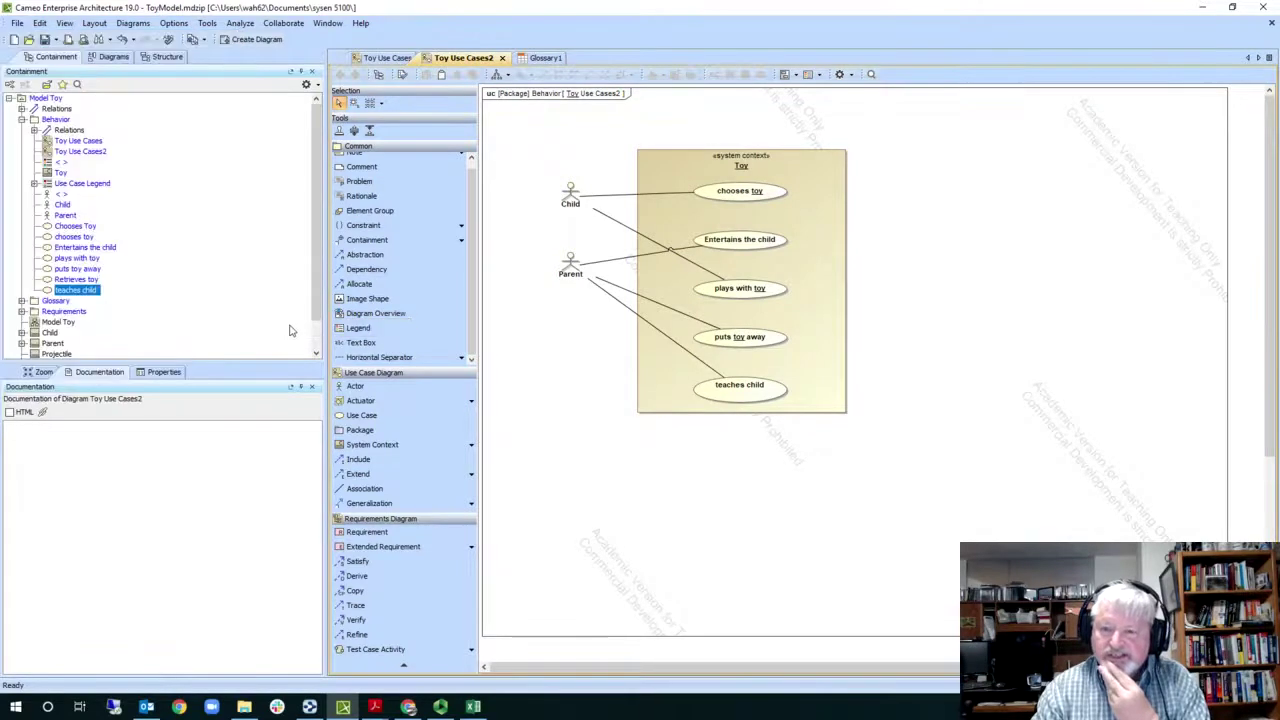
left_click(1202, 7)
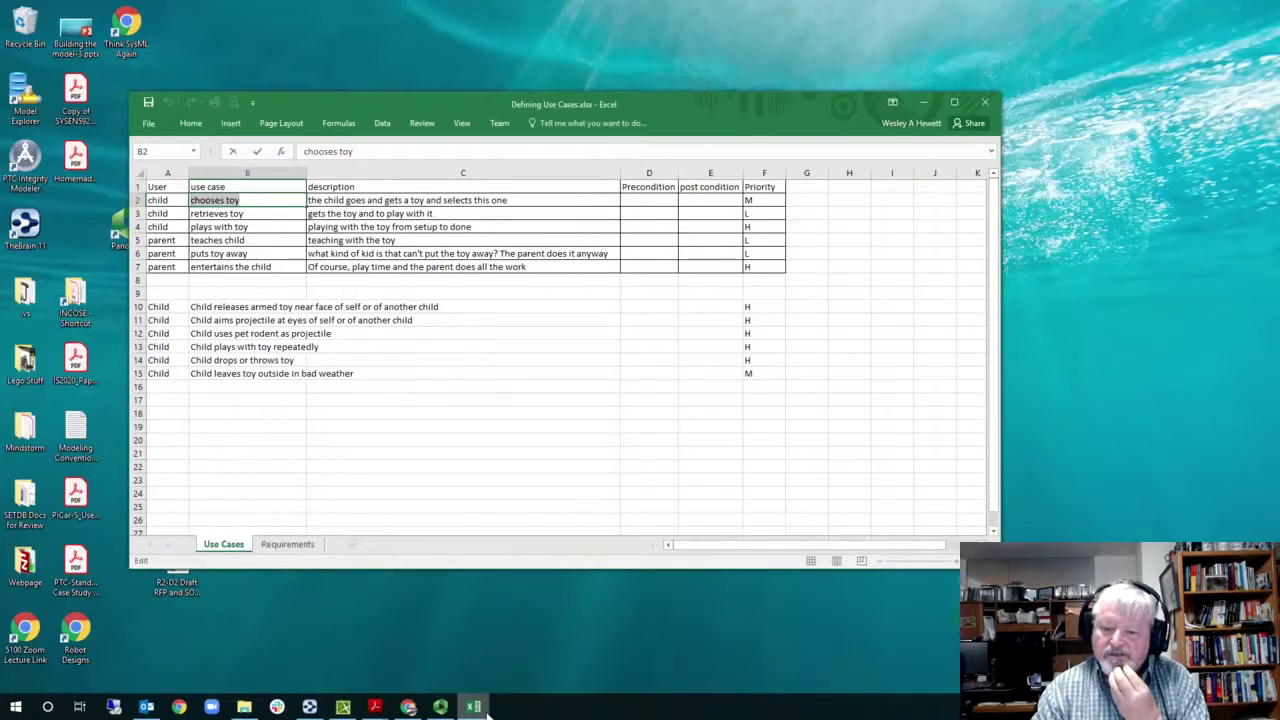
left_click(342, 708)
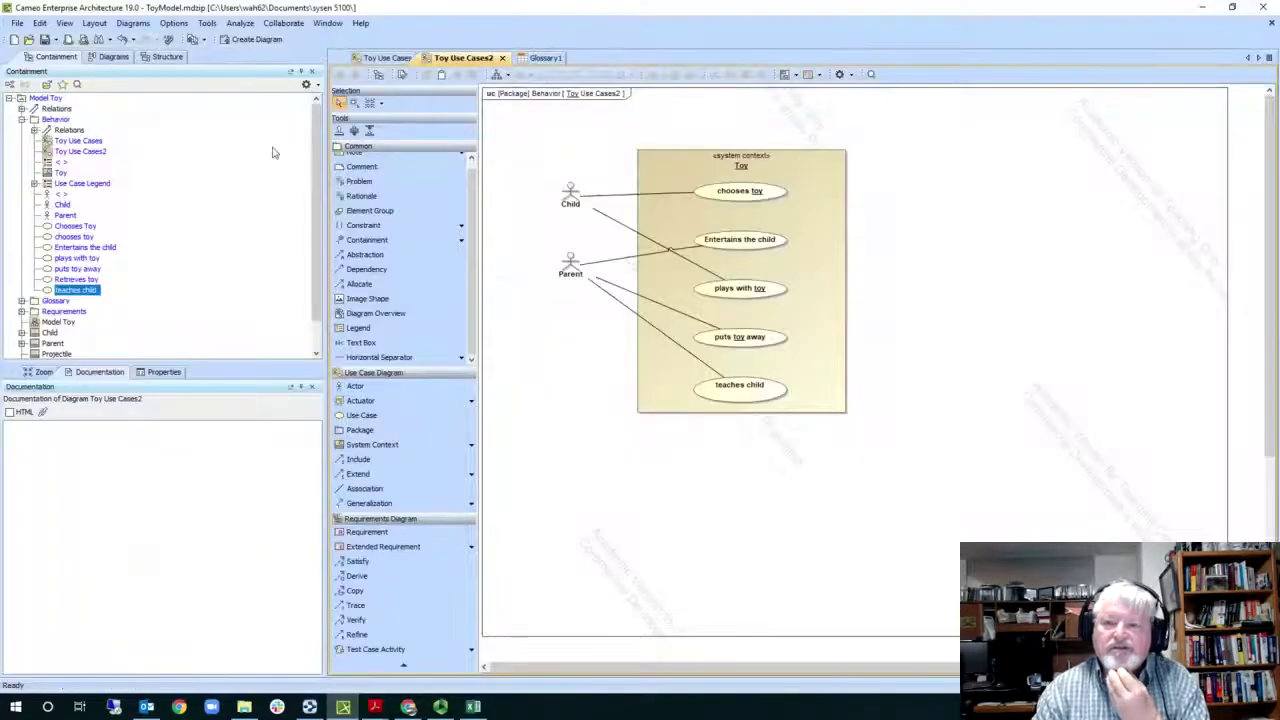
left_click(380, 58)
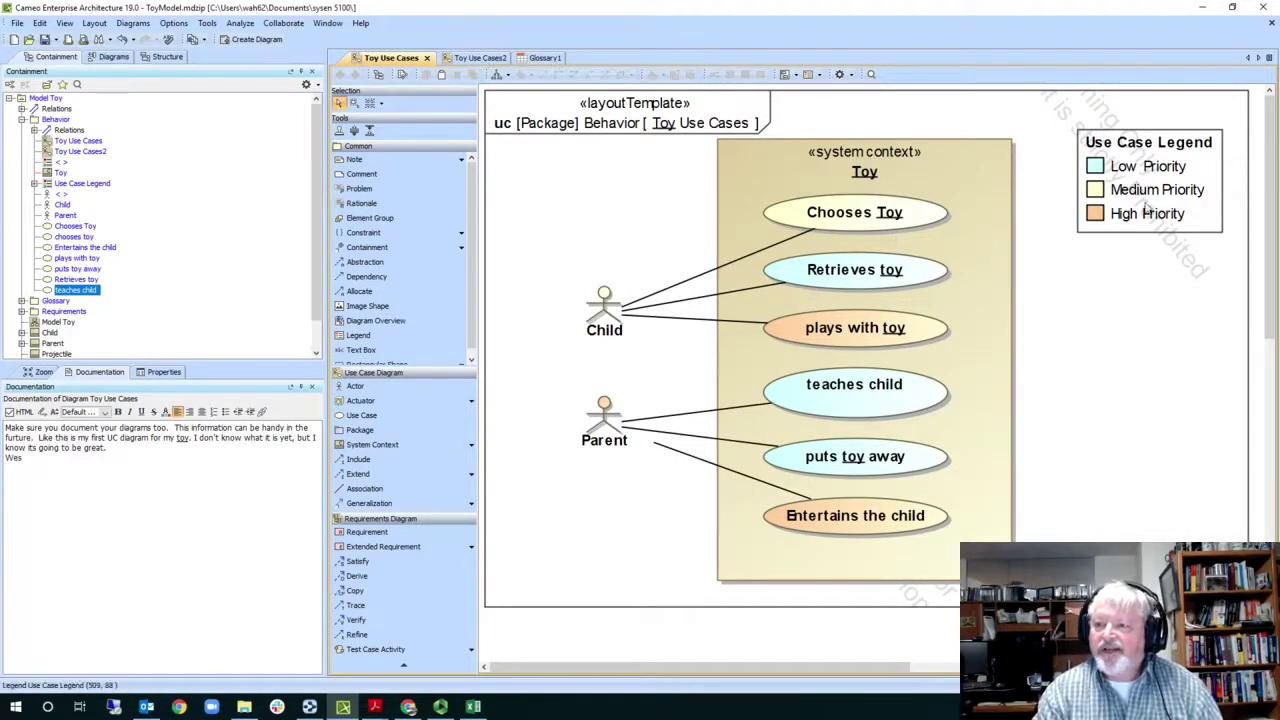
left_click(481, 59)
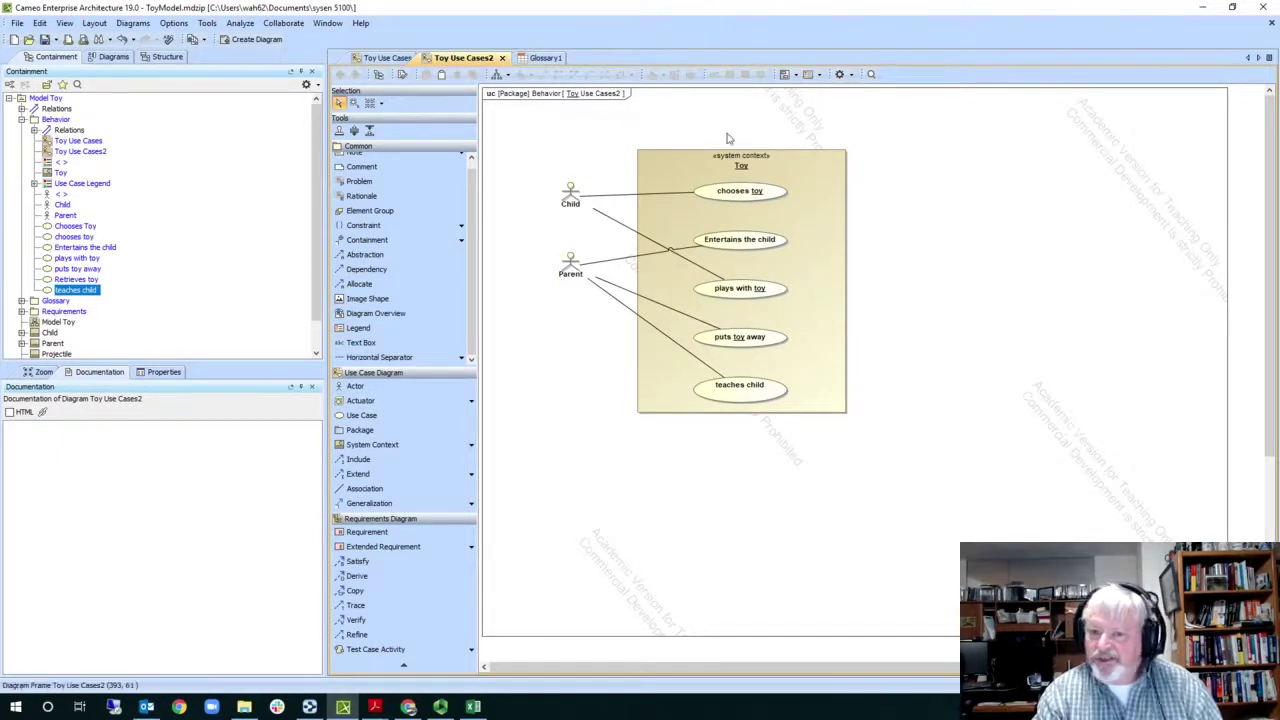
Step: Place a legend right of the Toy system context with HTML documentation 'this is my new legend'
left_click(362, 329)
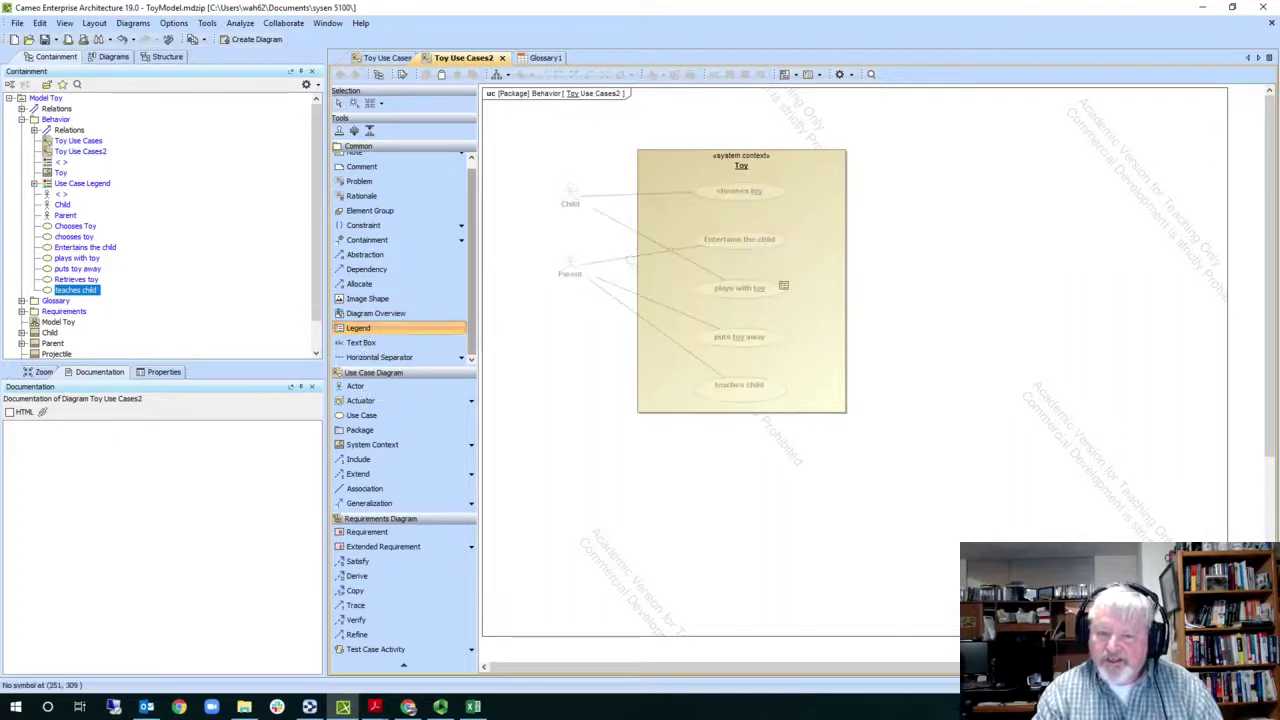
left_click(945, 177)
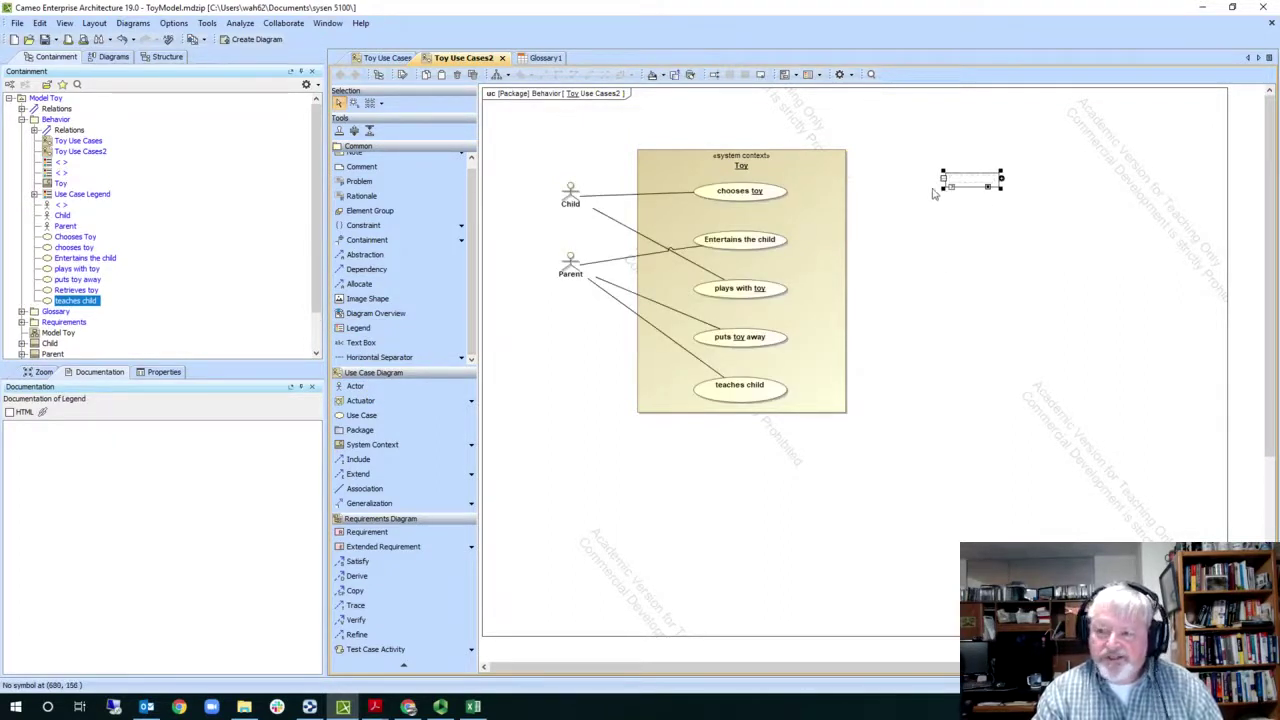
left_click(9, 413)
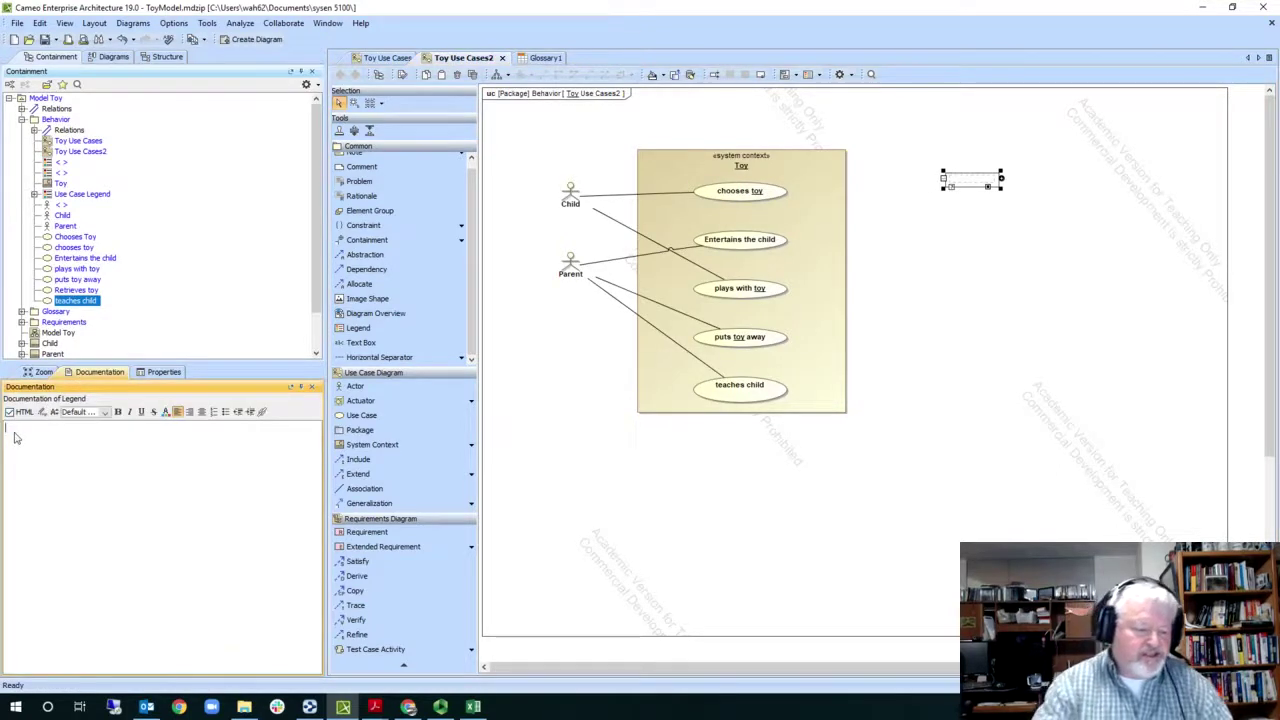
type("this is")
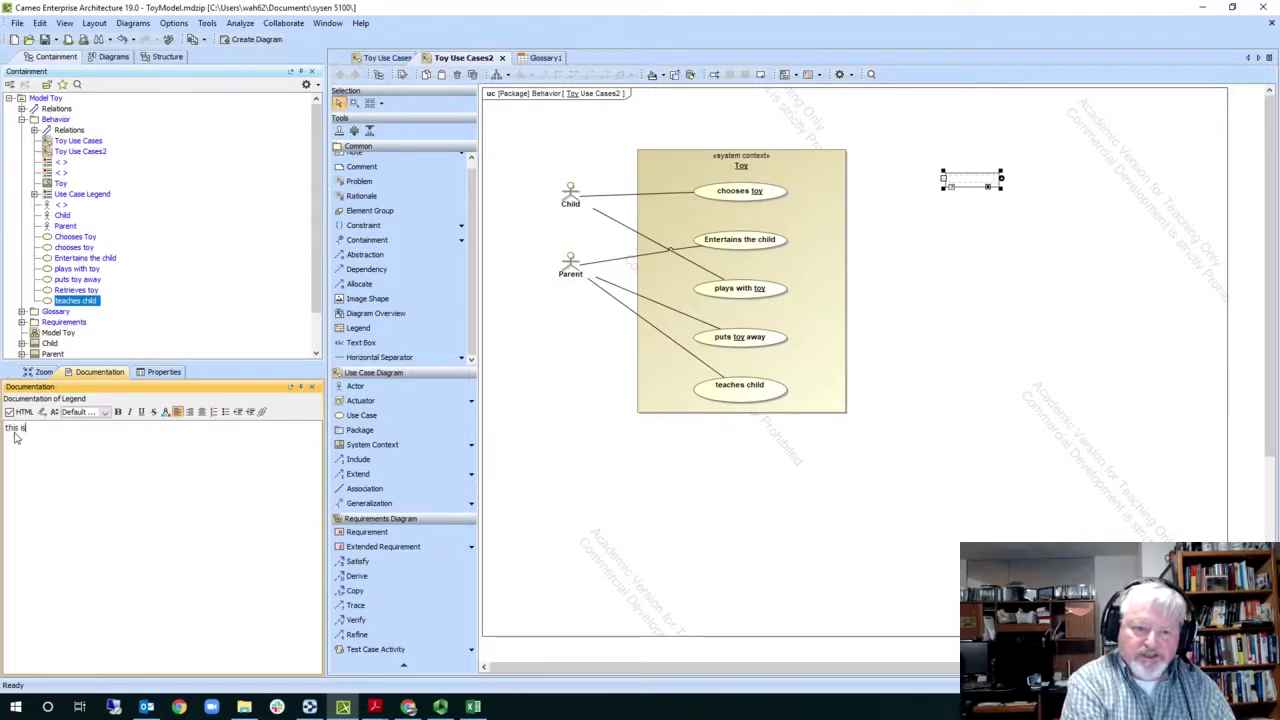
type(" my new legend")
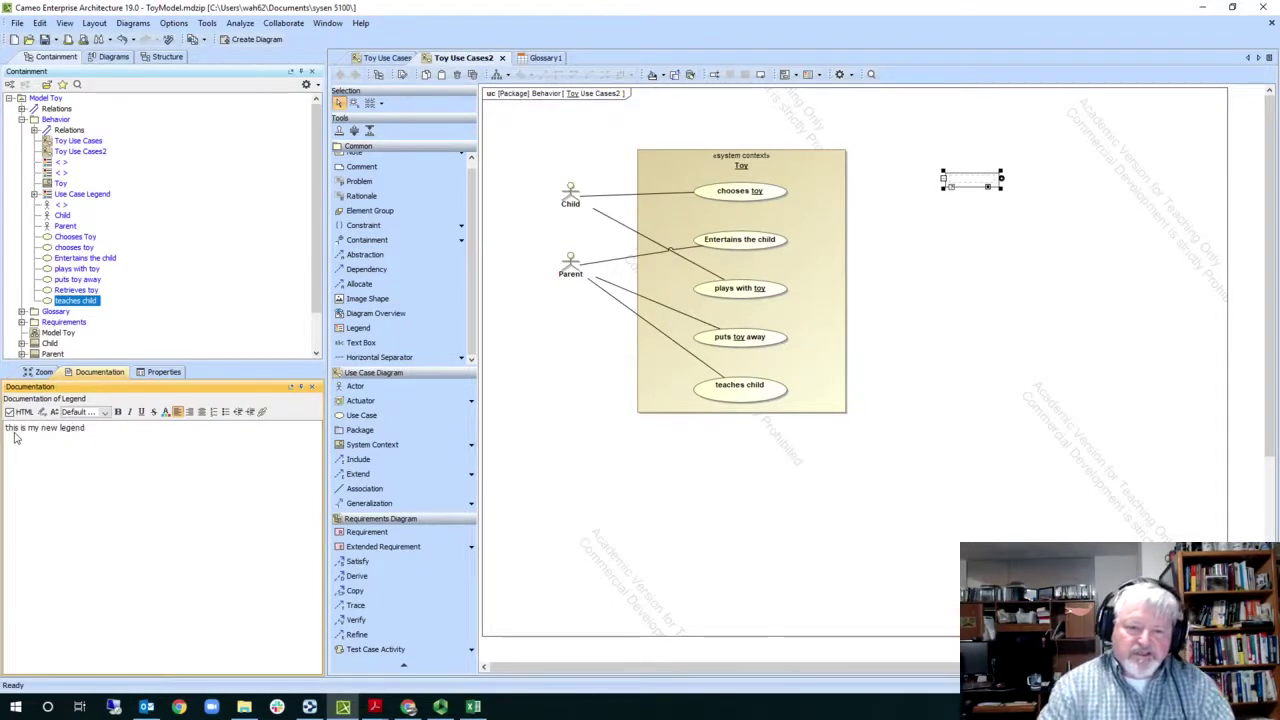
left_click(152, 372)
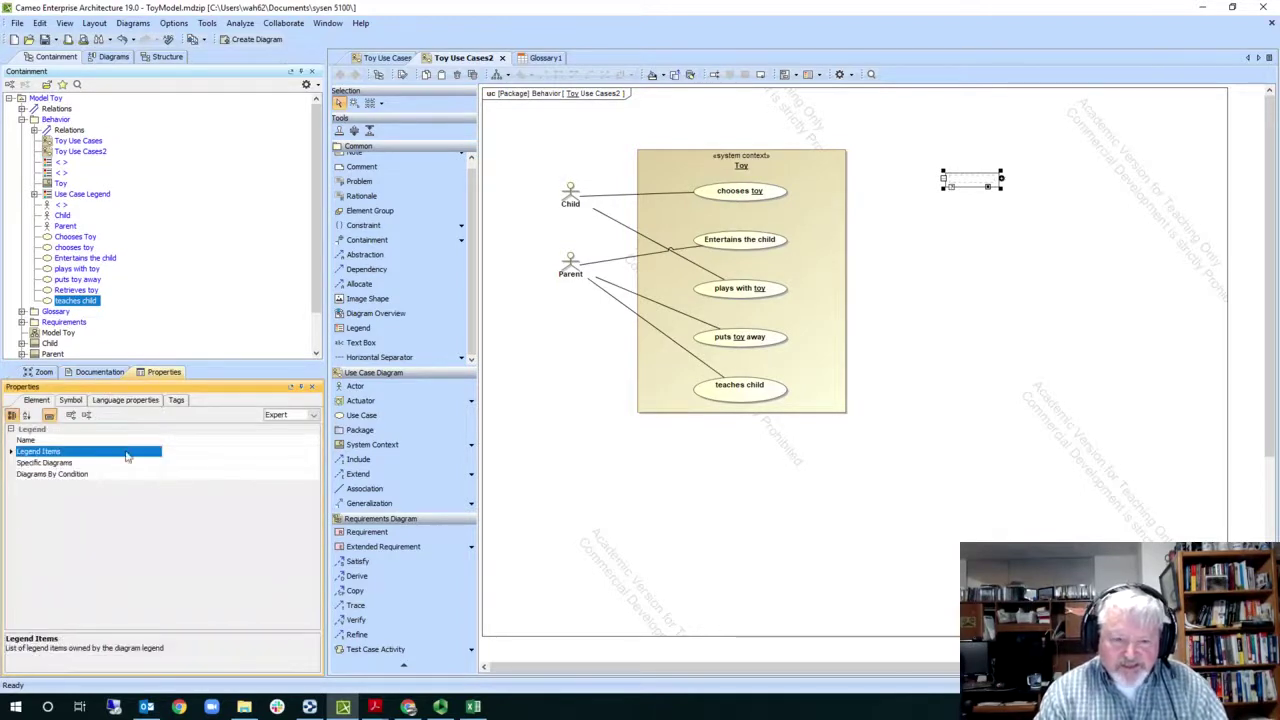
left_click(167, 456)
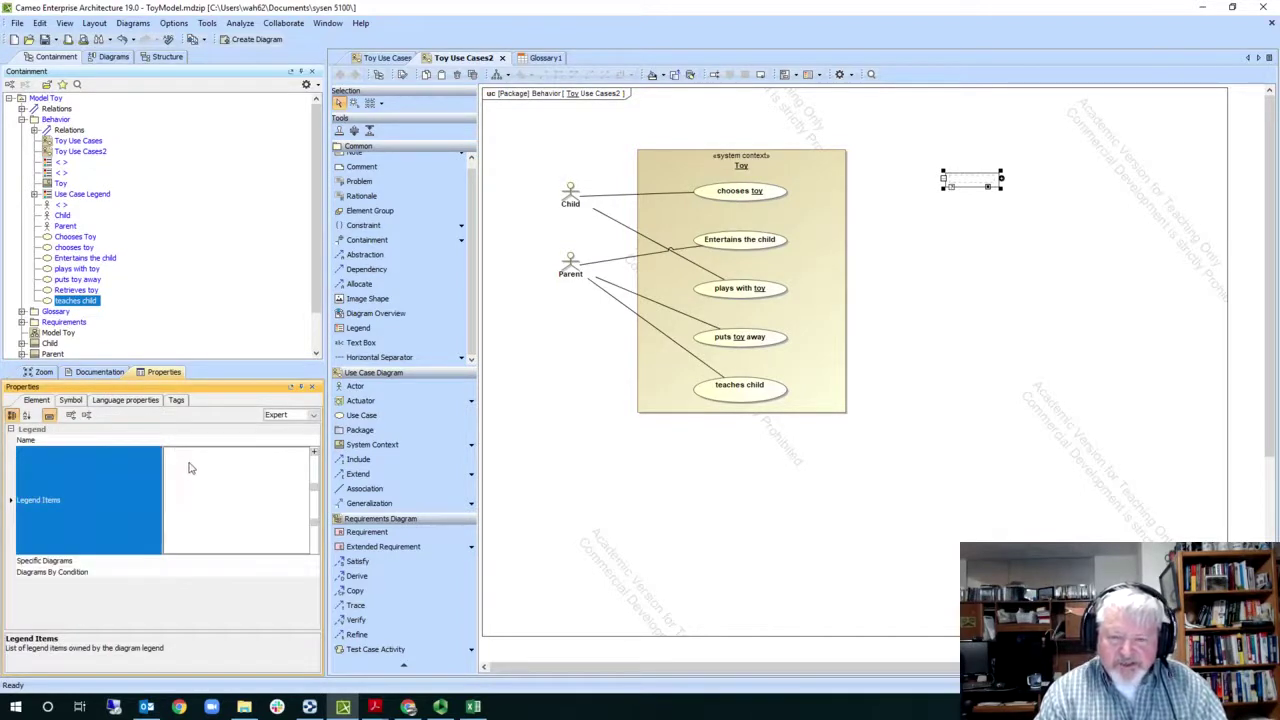
Step: Add a legend item named Low priority and bring up its adornment properties
left_click(314, 455)
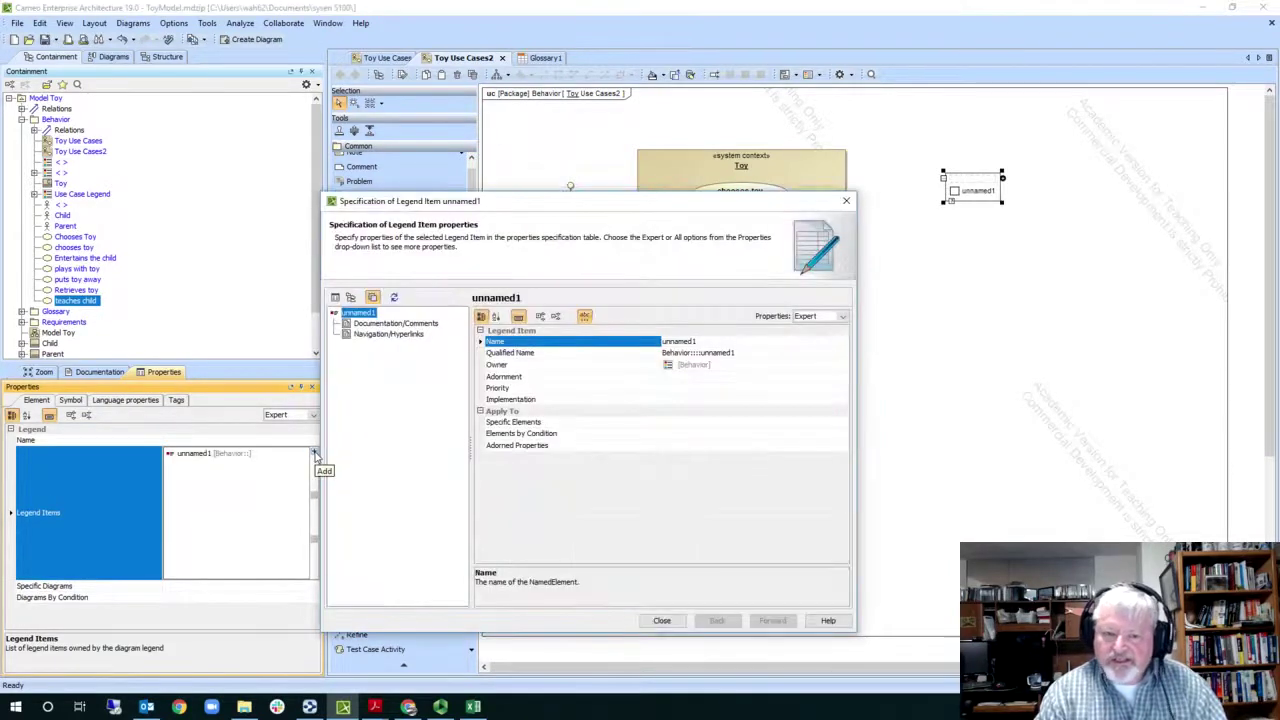
left_click(683, 341)
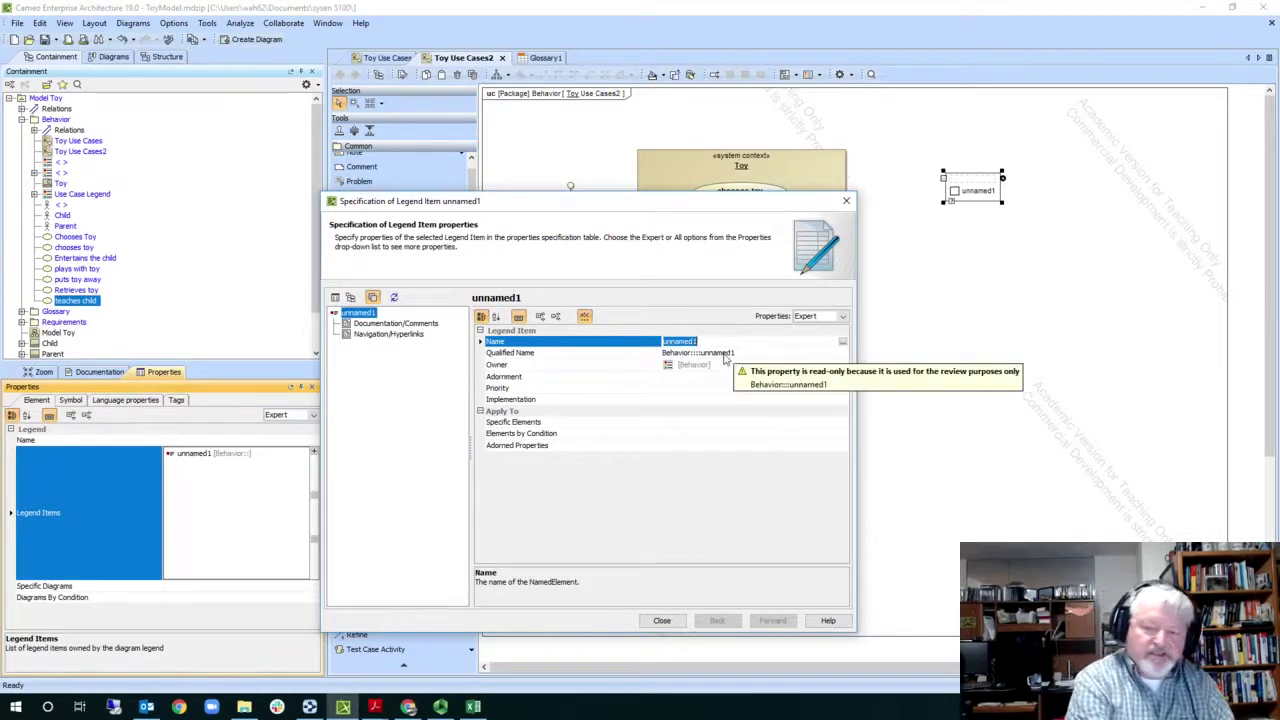
type("Low priority")
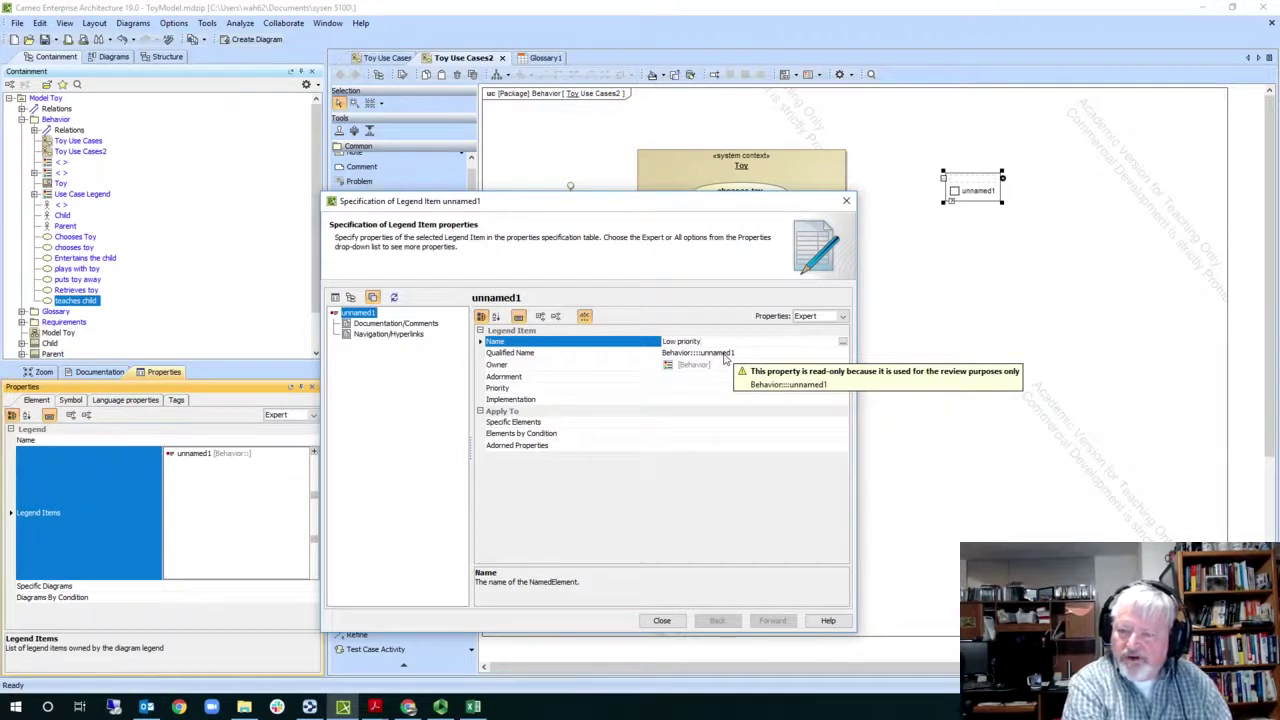
key("Return")
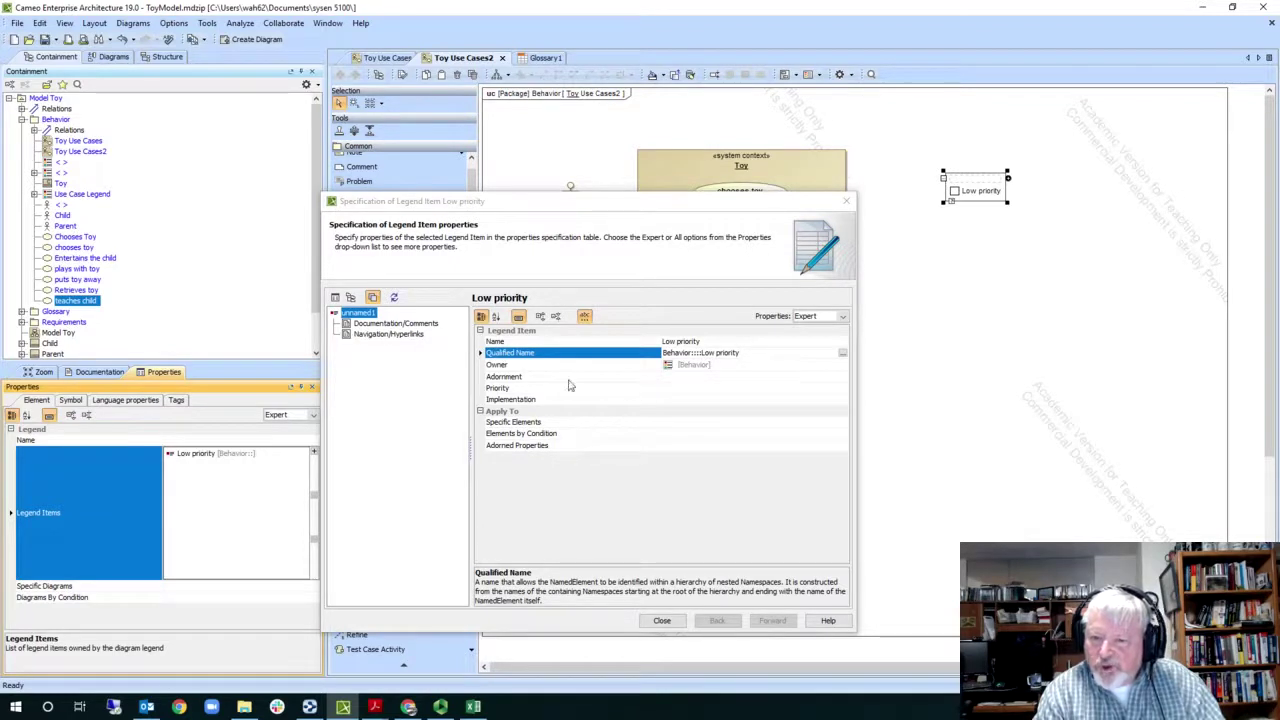
left_click(685, 383)
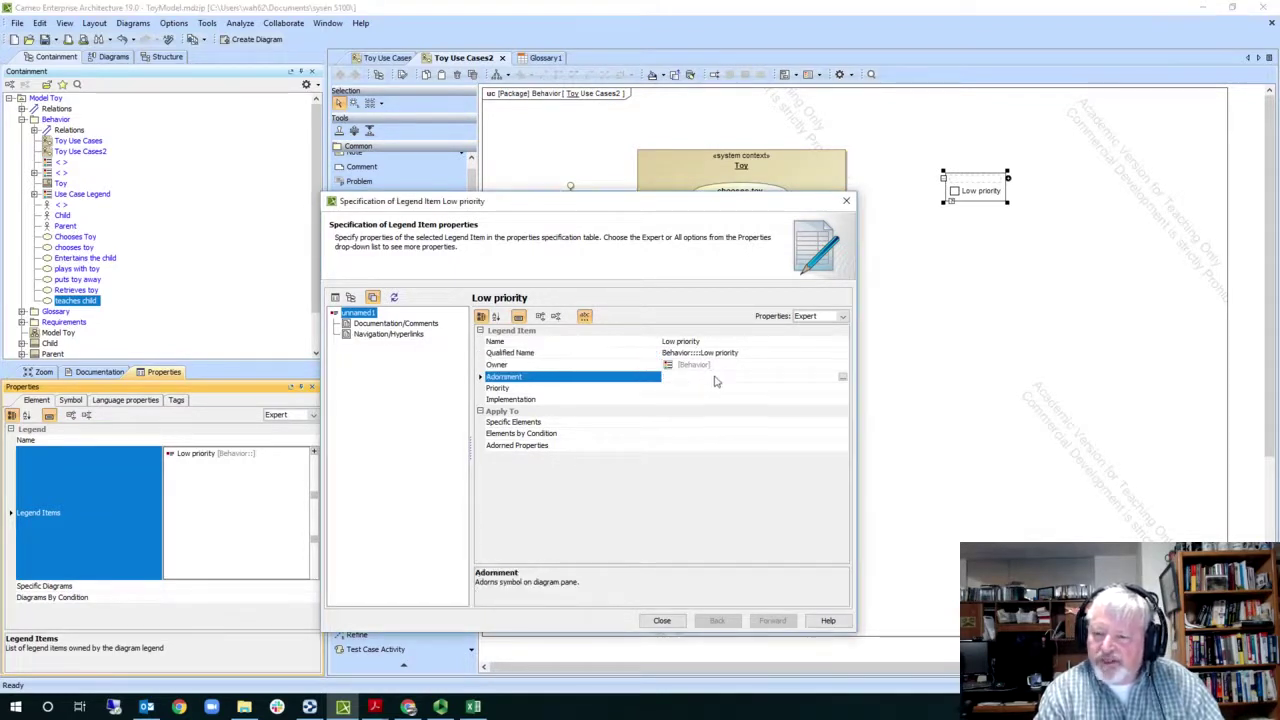
left_click(842, 378)
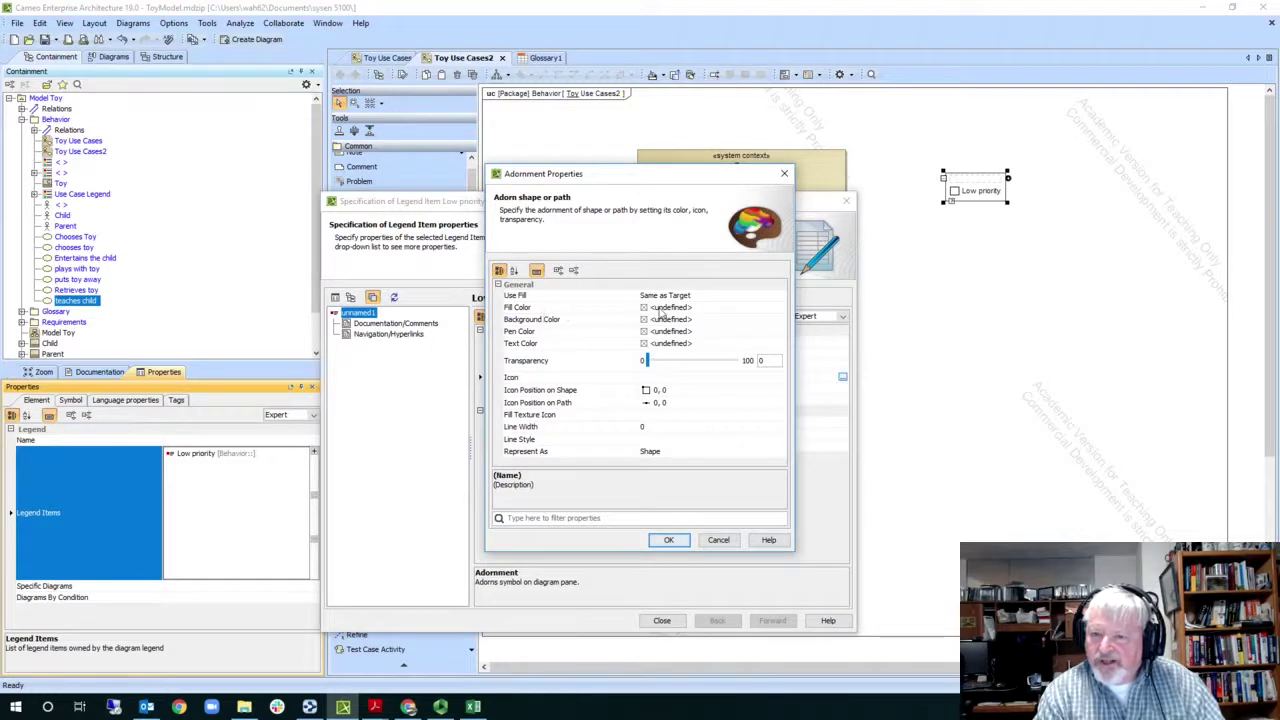
Step: Give the Low priority item a cyan fill (RGB 102, 255, 255) and close its specification
left_click(664, 310)
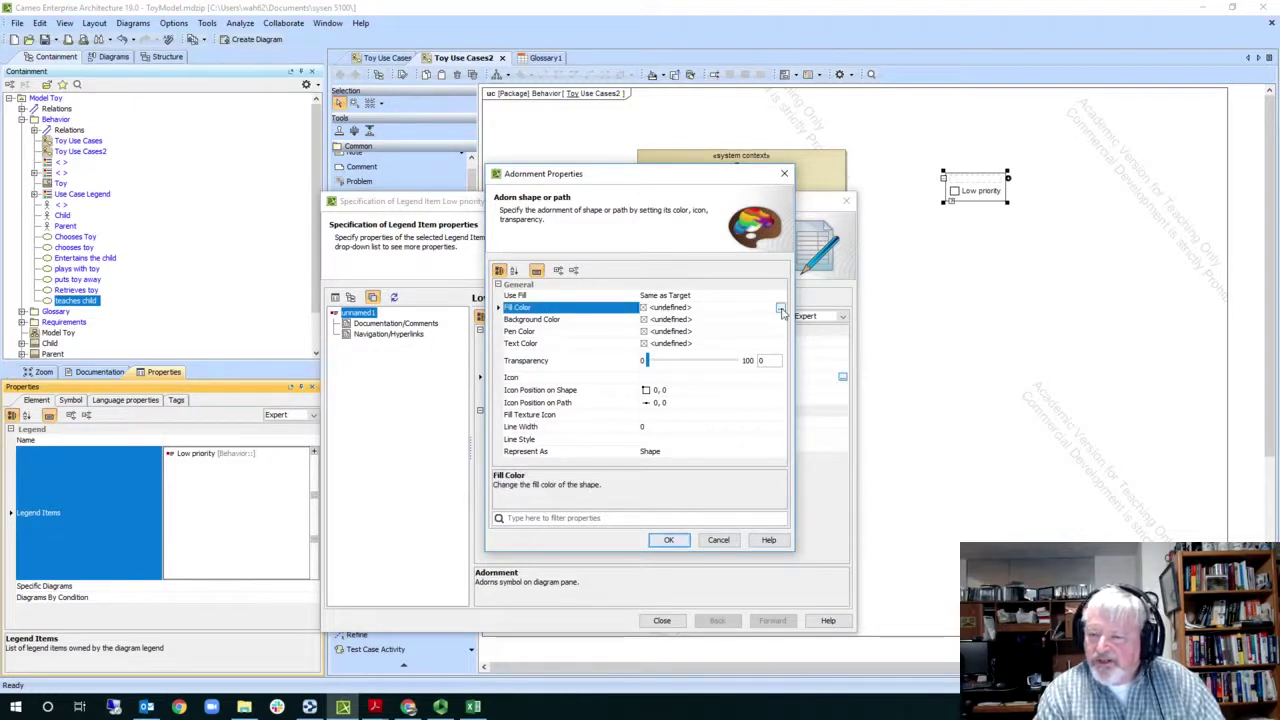
left_click(782, 309)
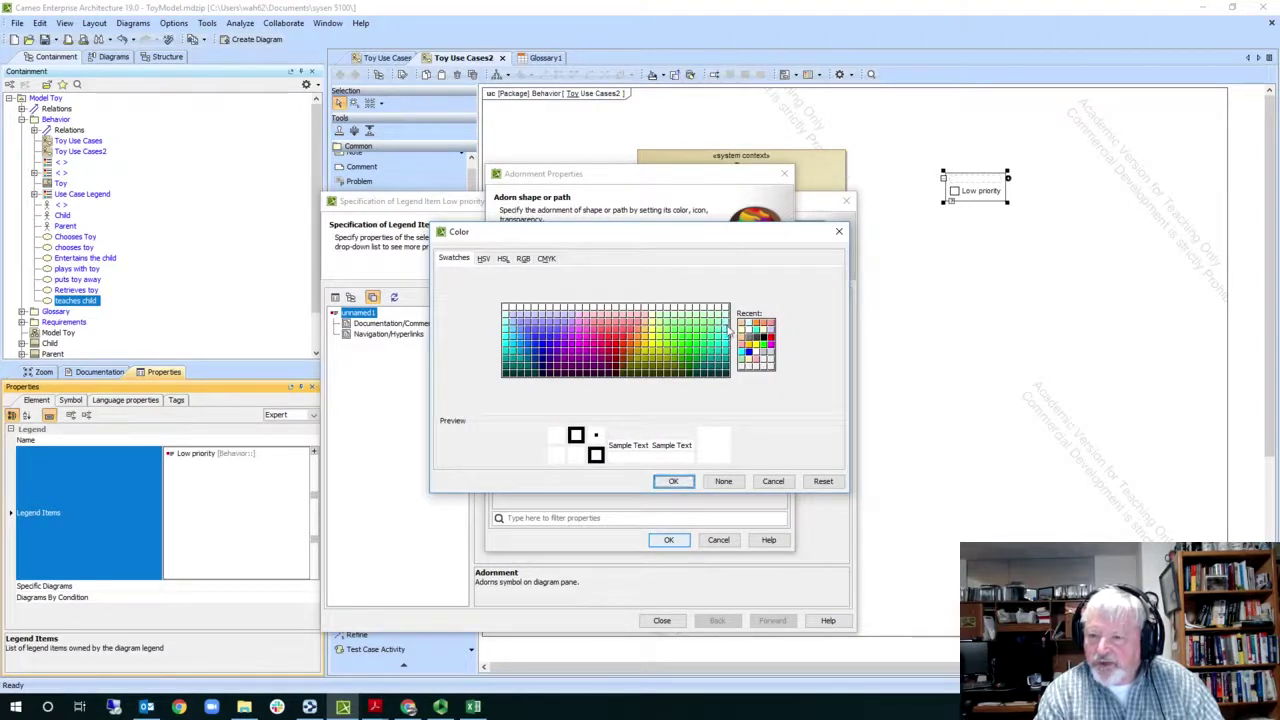
left_click(727, 334)
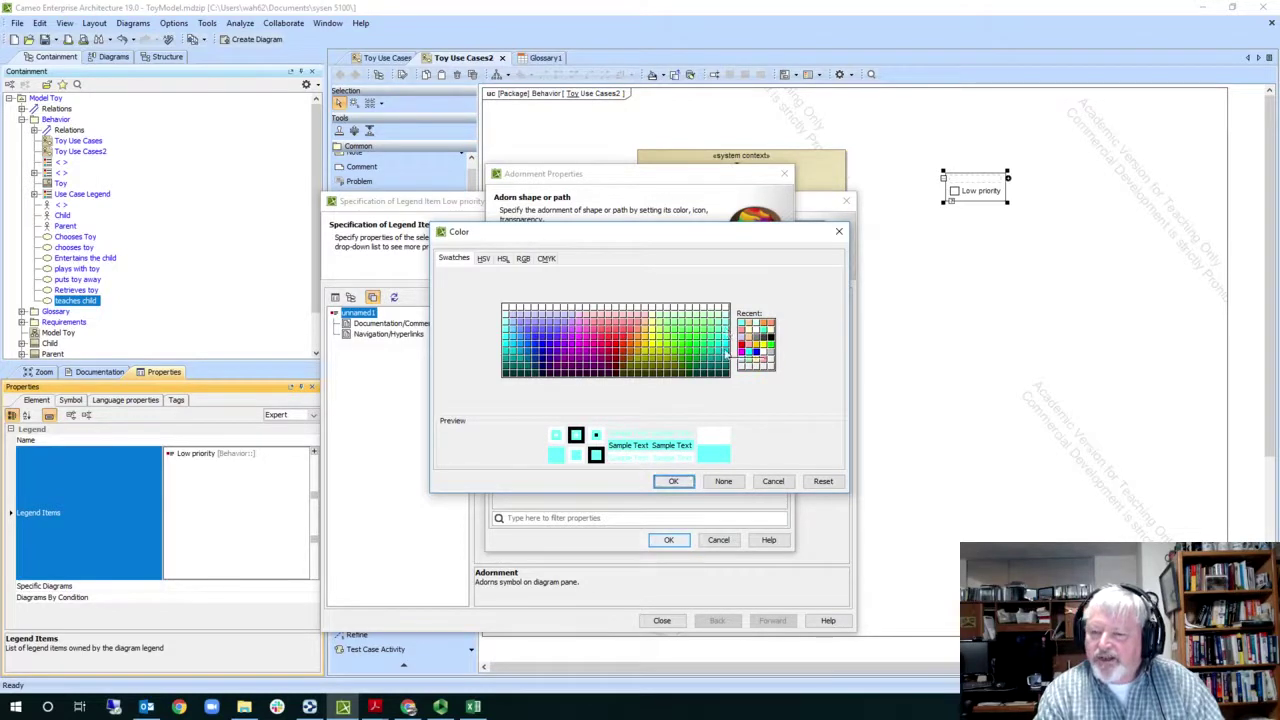
left_click(676, 481)
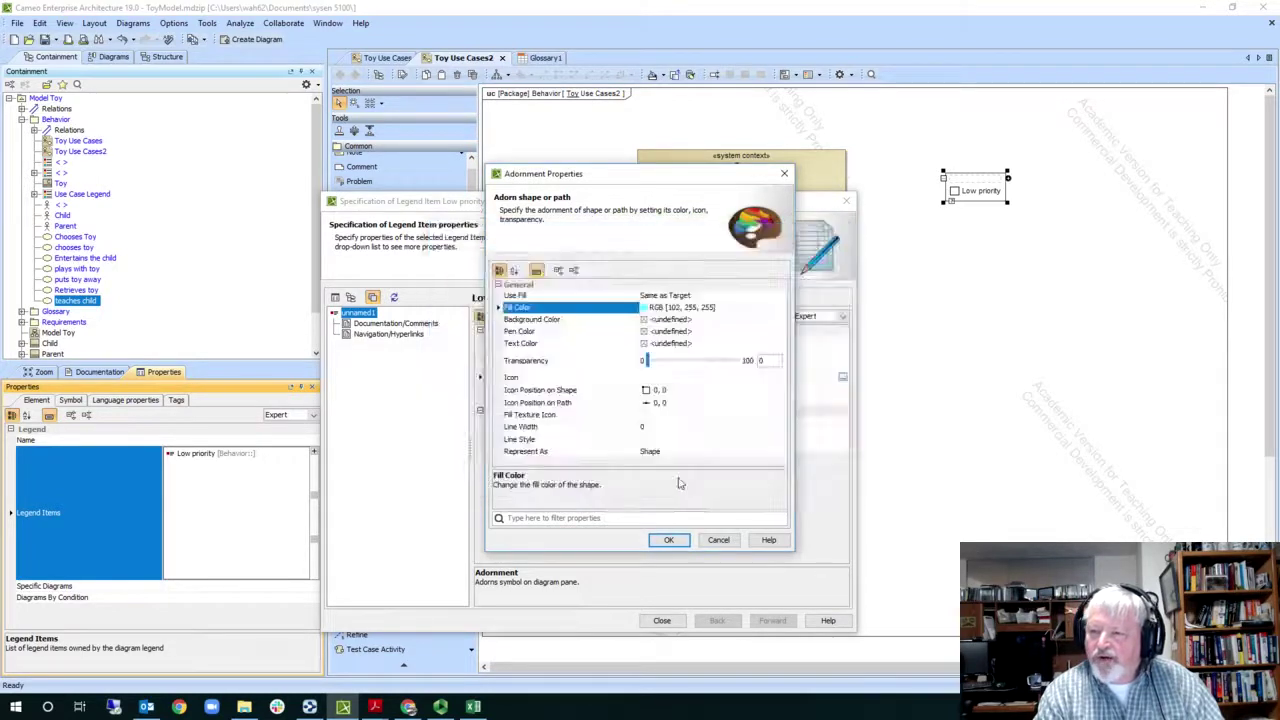
left_click(669, 540)
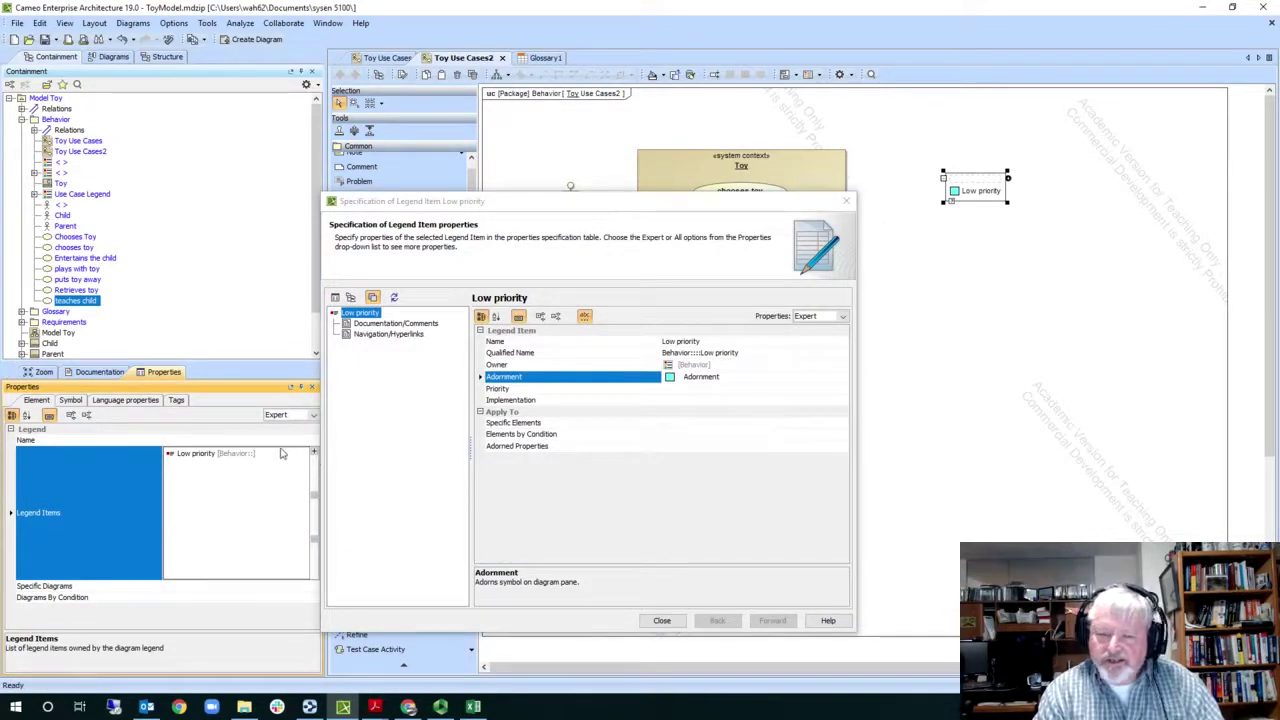
left_click(675, 627)
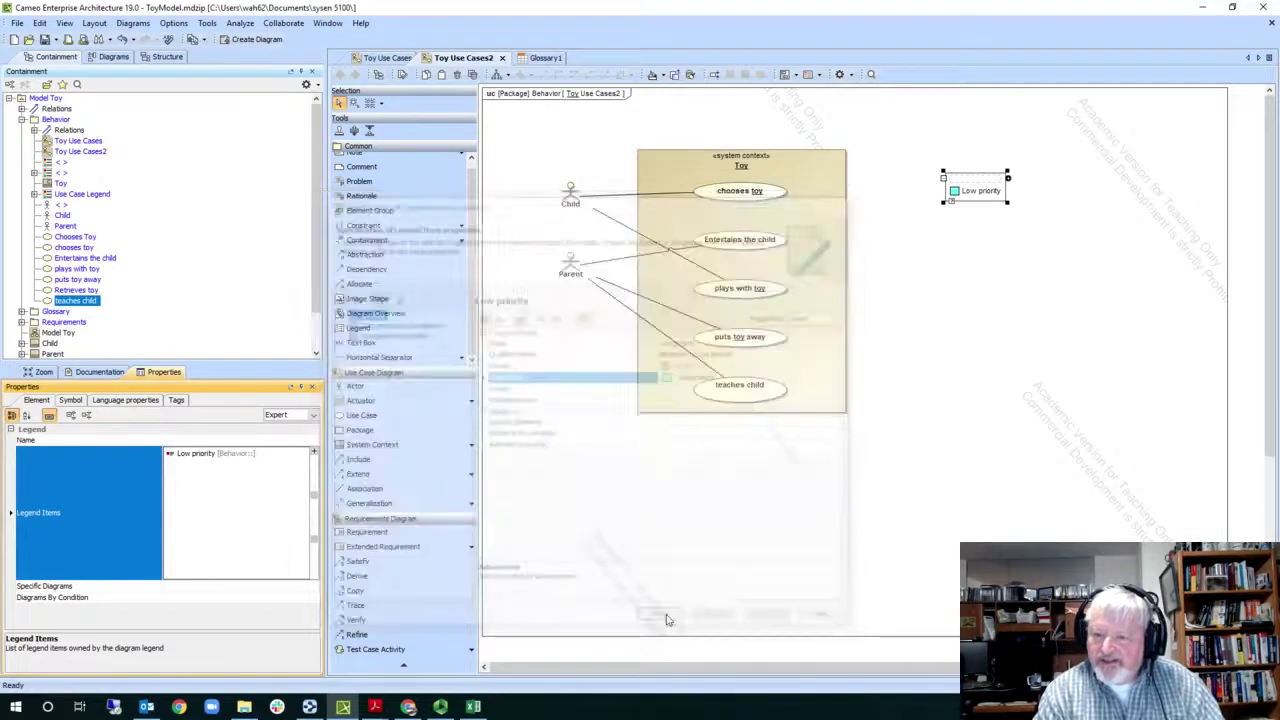
Step: Add a second legend item and name it Medium priority
left_click(1008, 180)
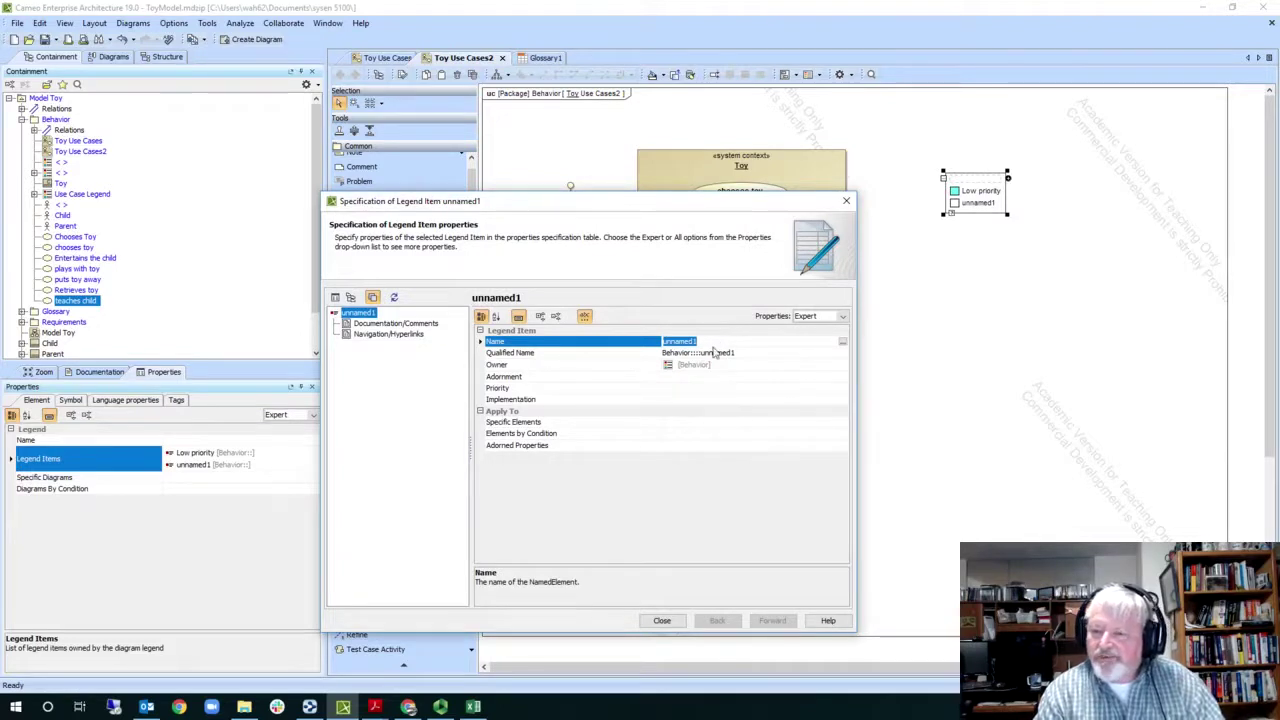
type("Medium p")
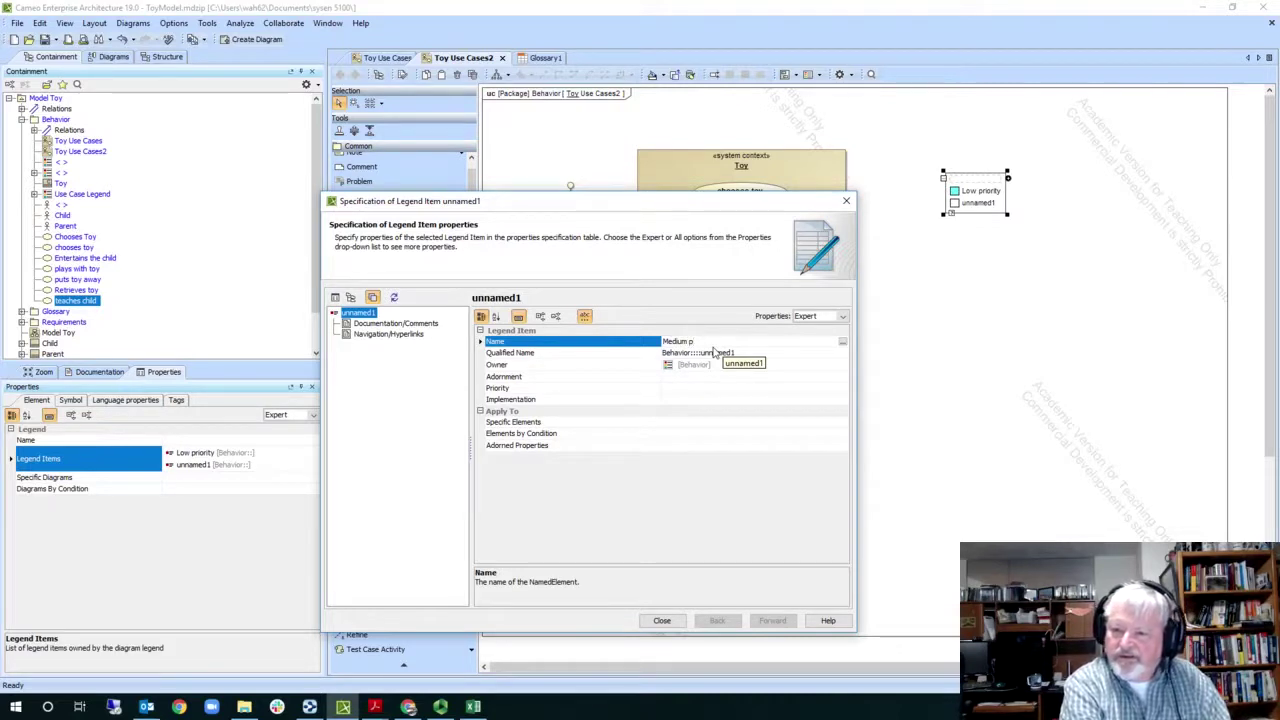
type("riority")
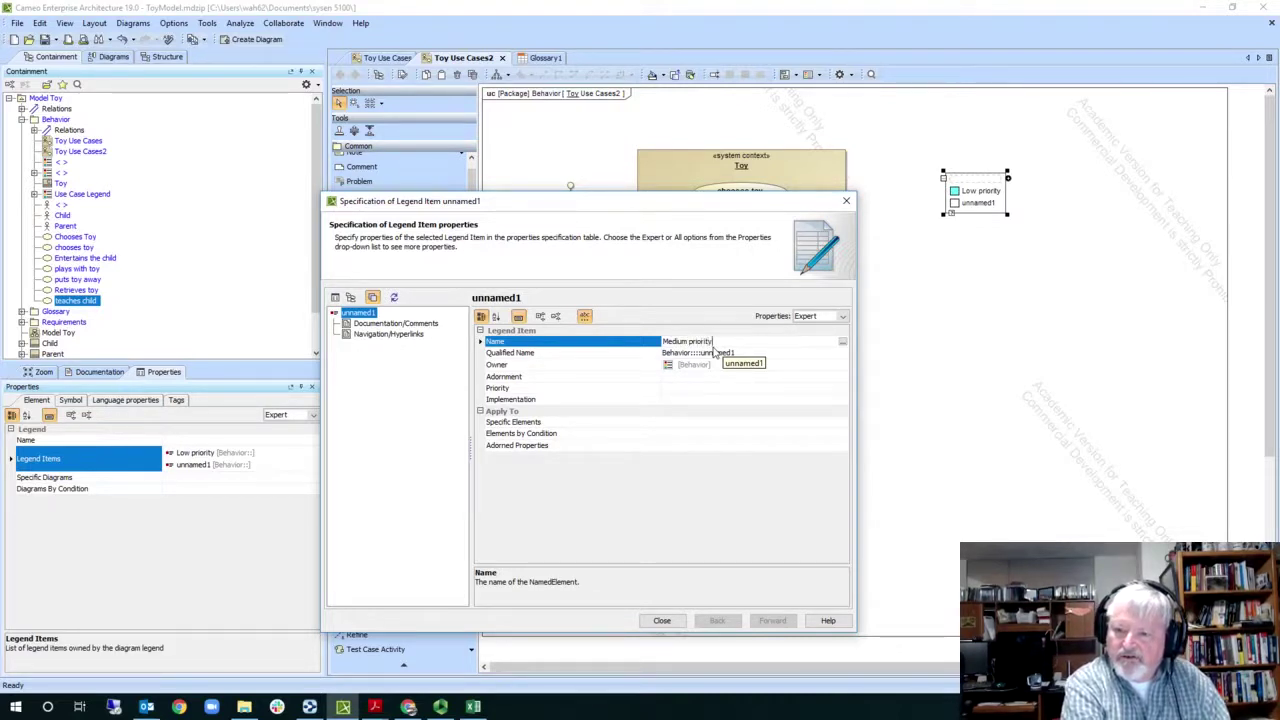
left_click(713, 352)
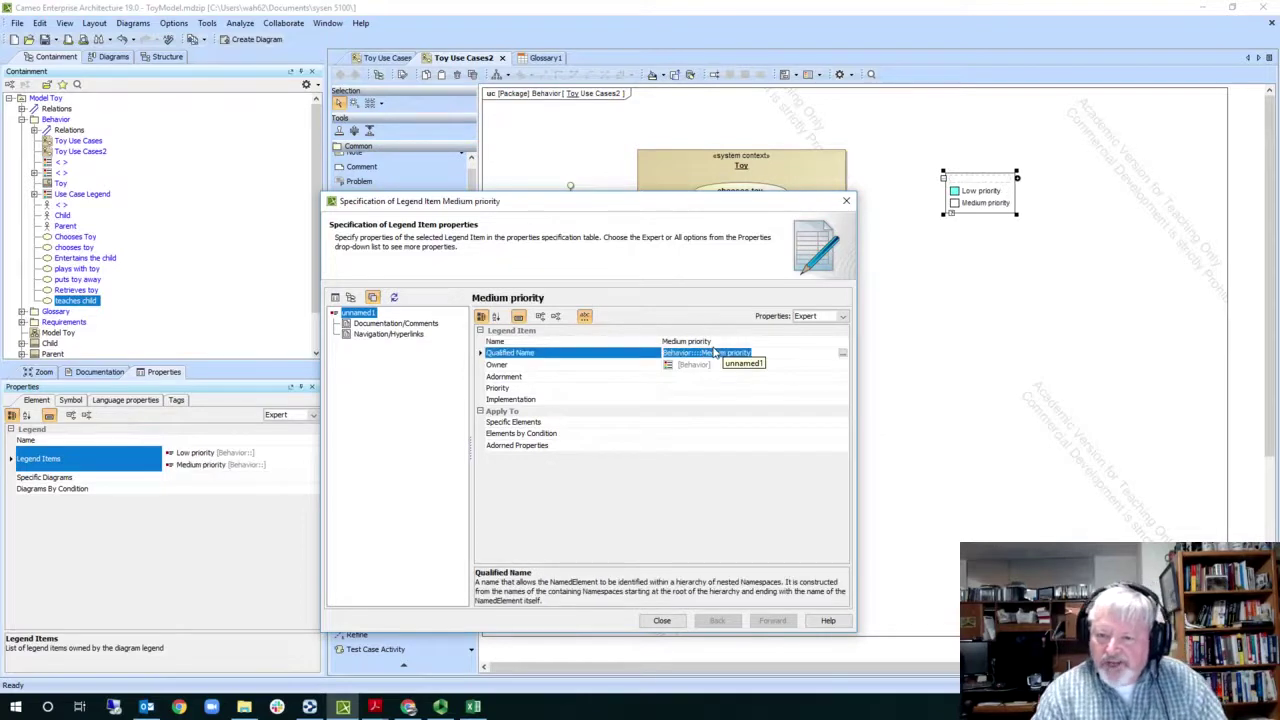
Step: Set the Medium priority item's adornment fill to pale yellow (RGB 255, 255, 204)
left_click(703, 378)
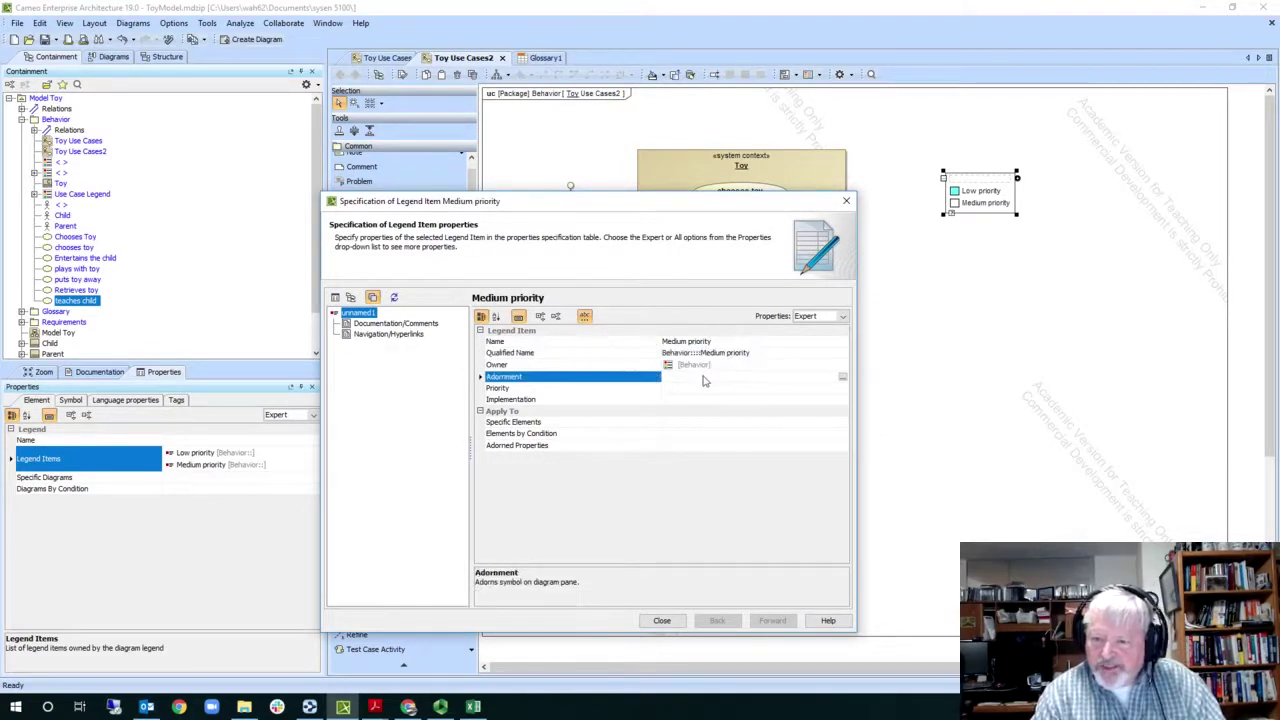
left_click(843, 378)
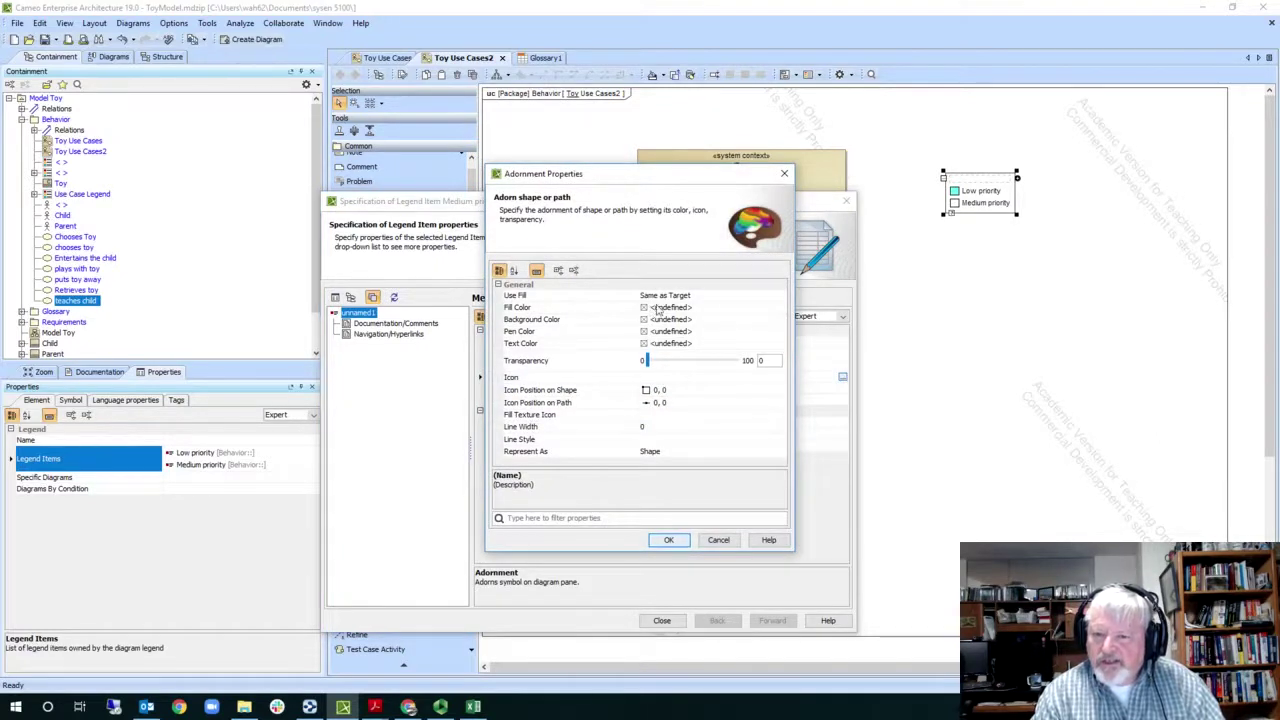
left_click(653, 312)
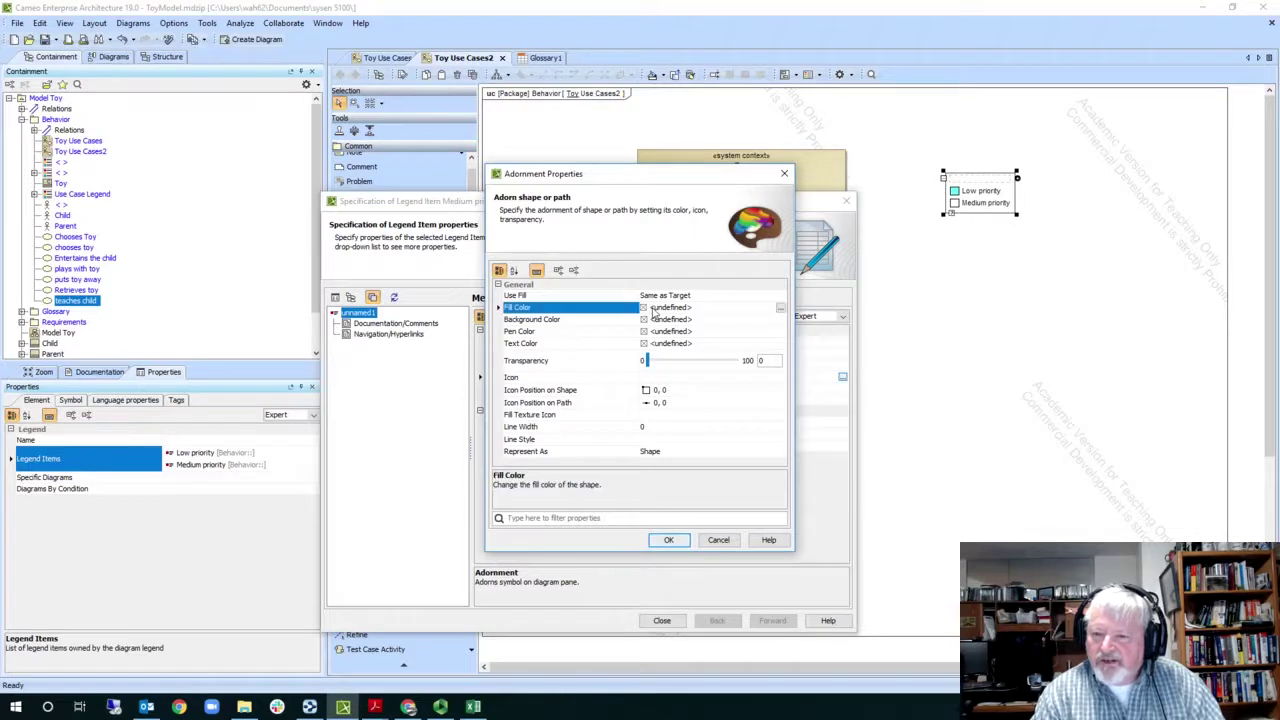
left_click(781, 308)
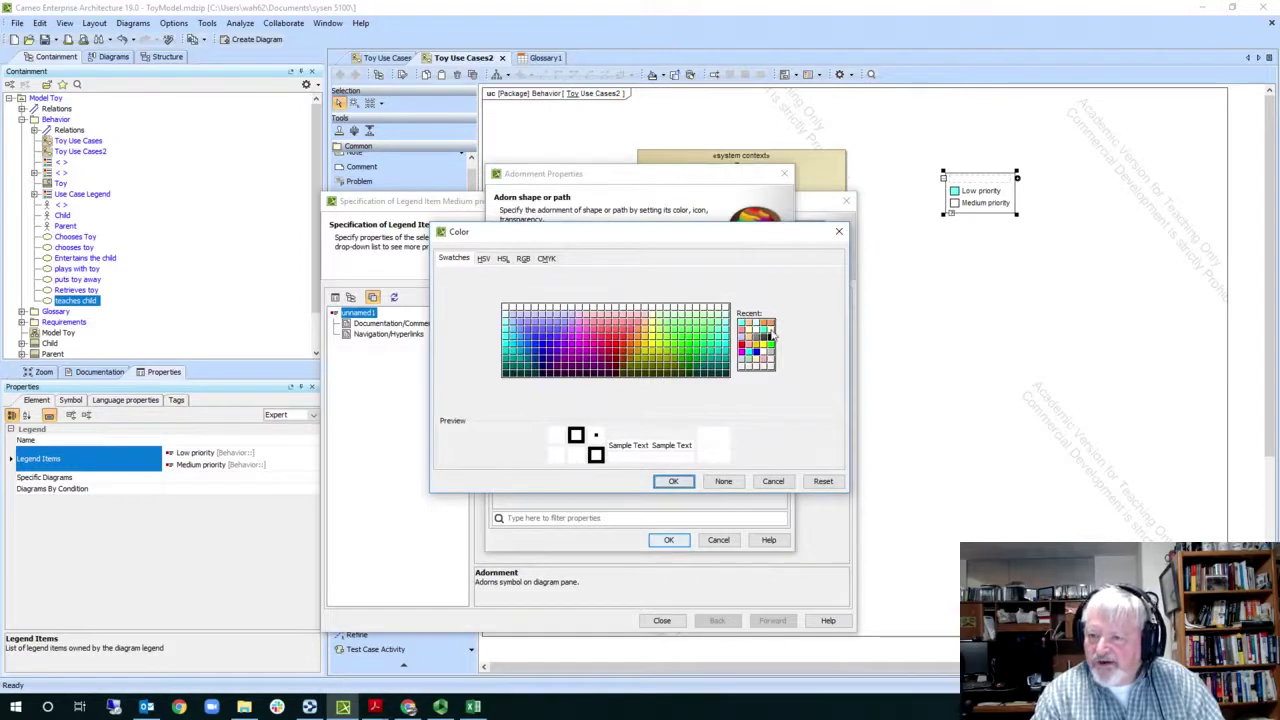
left_click(772, 333)
left_click(674, 482)
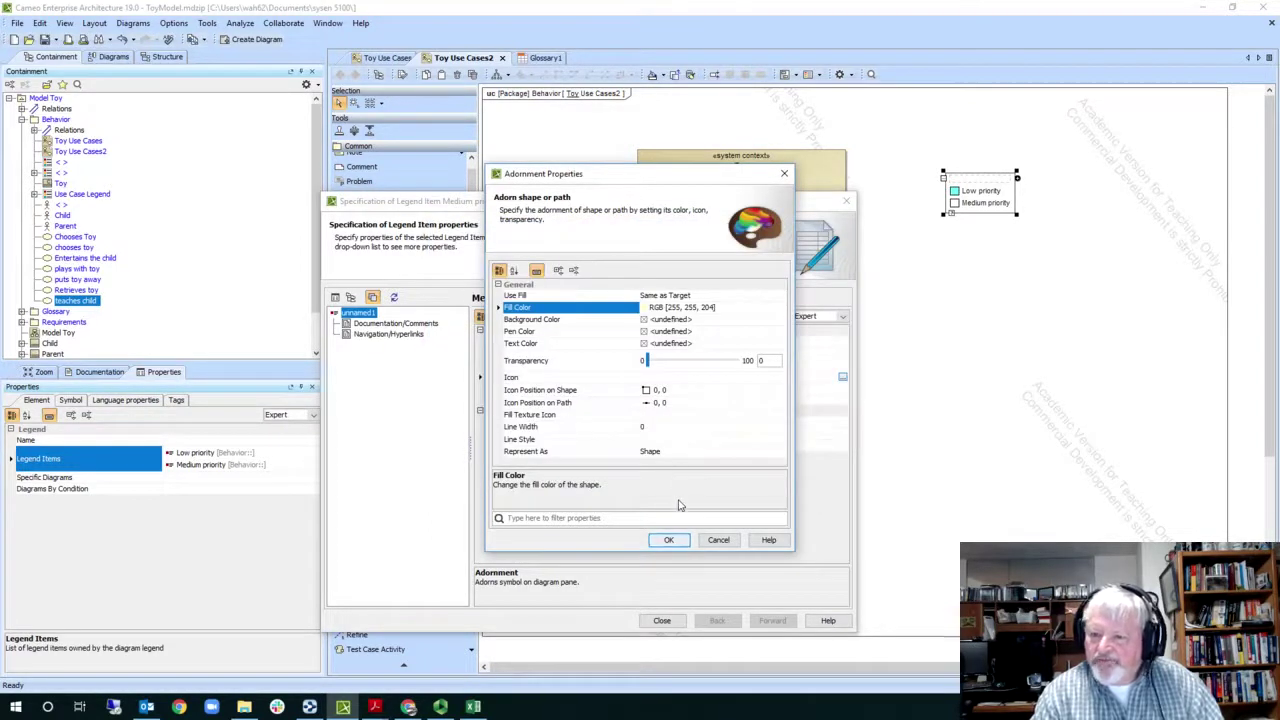
left_click(669, 540)
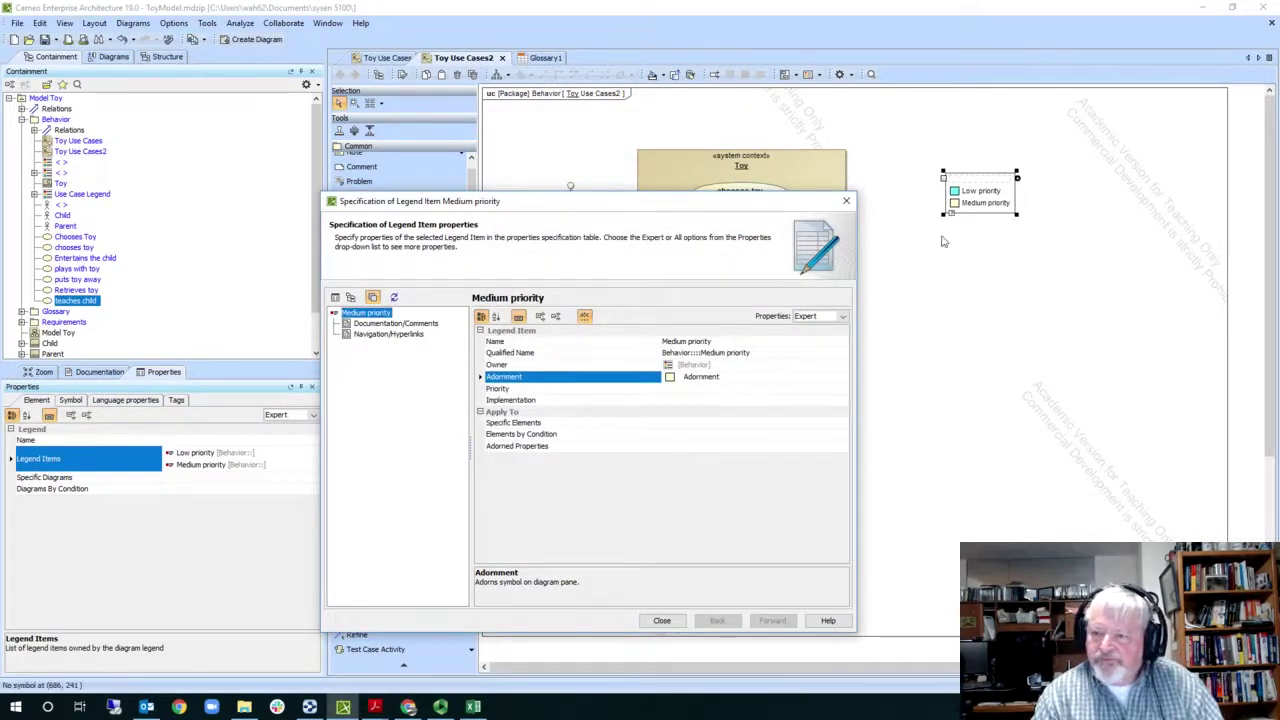
Step: Add a third legend item and name it High Priority
left_click(1018, 186)
left_click(1018, 186)
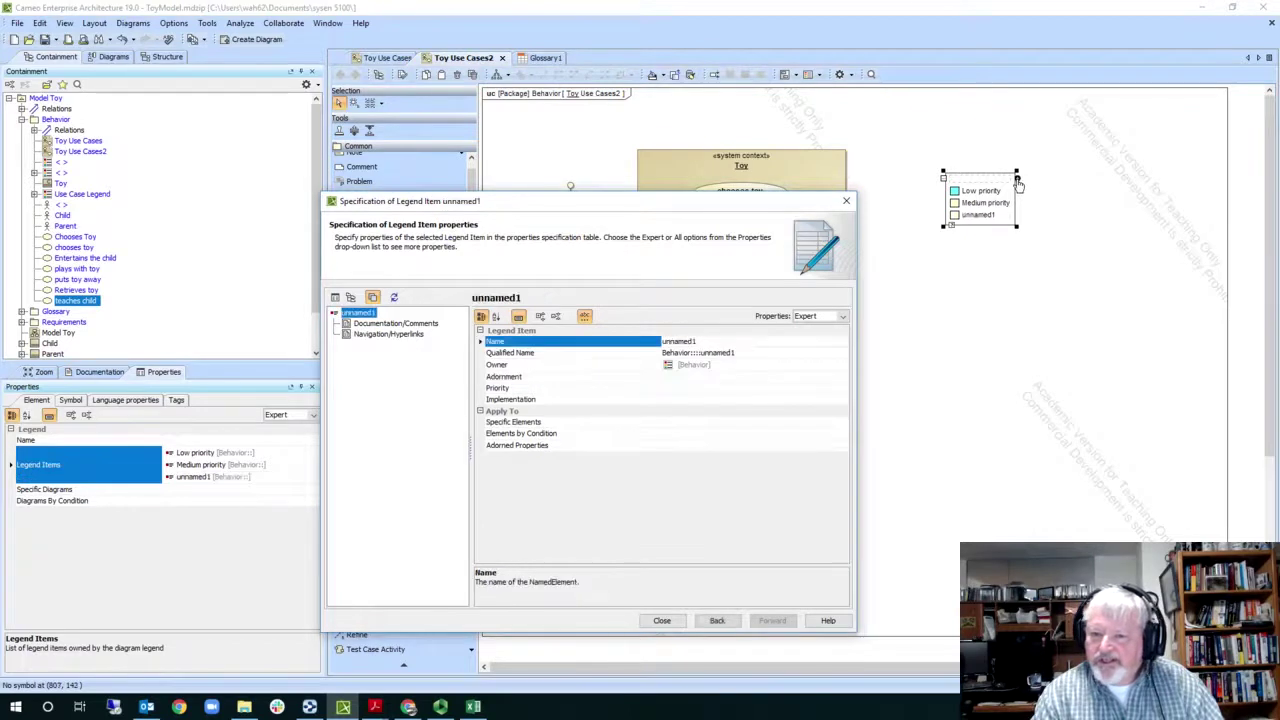
left_click(695, 342)
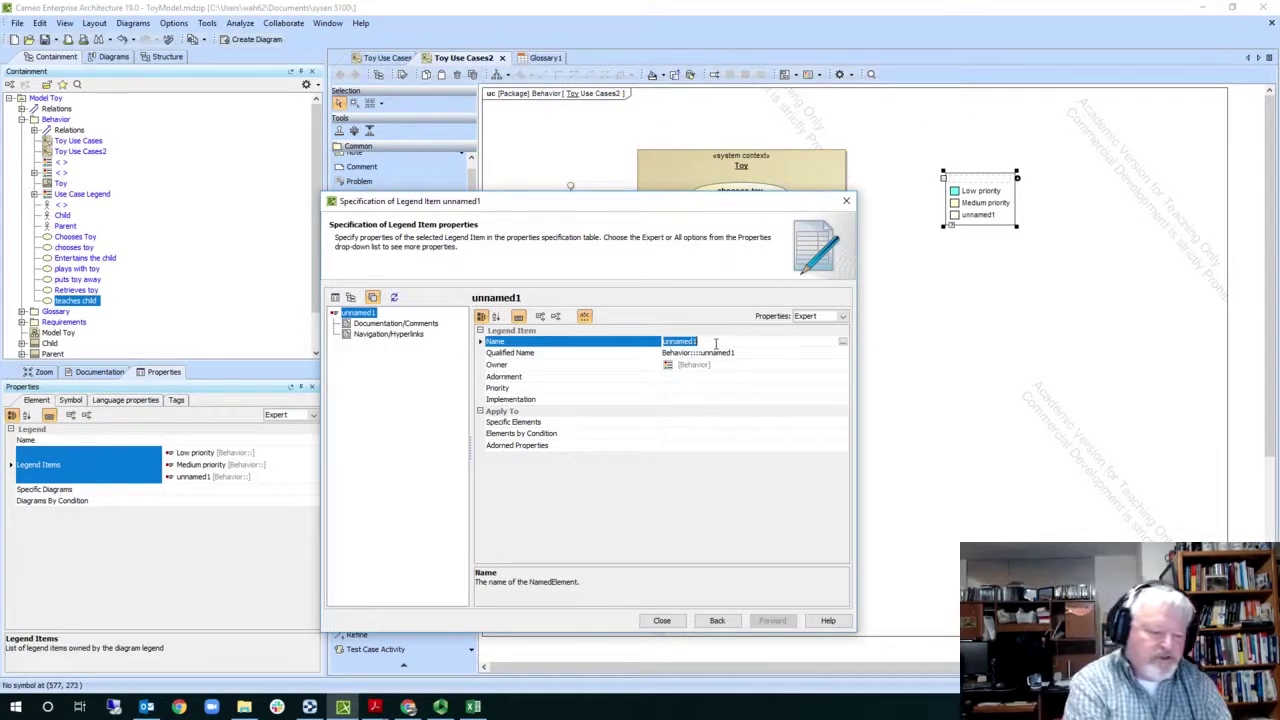
type("High Priority")
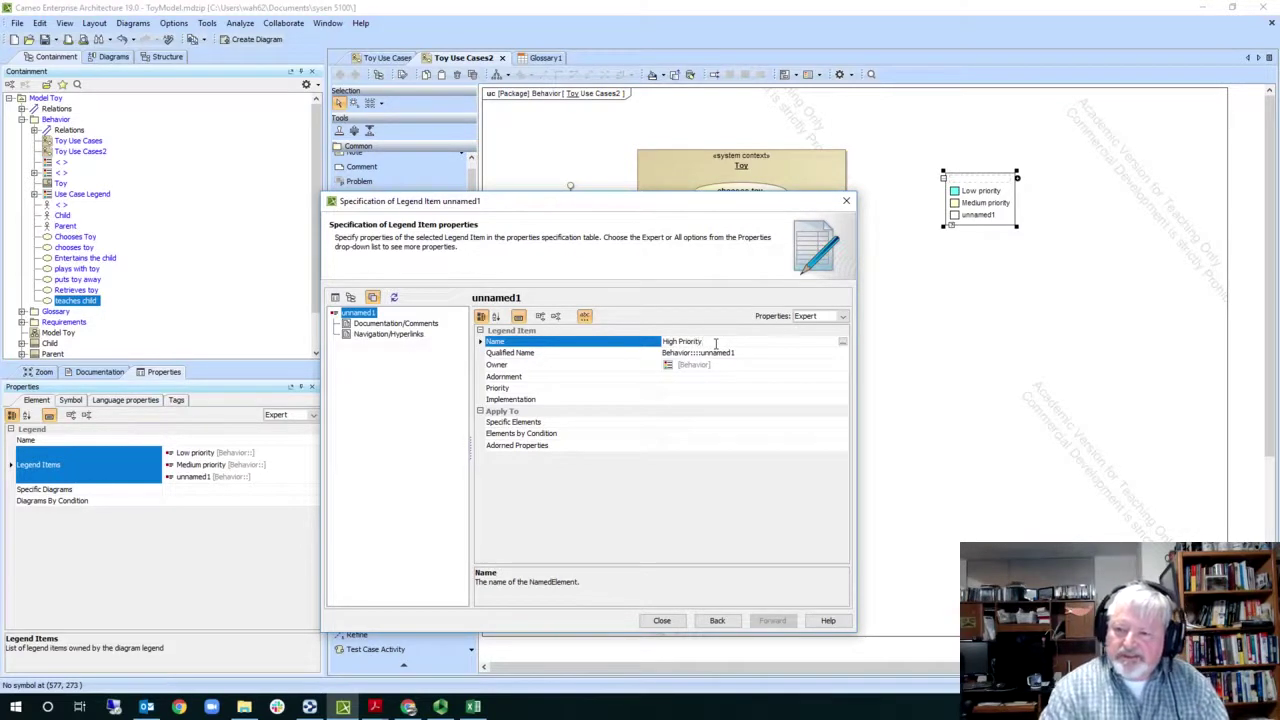
left_click(704, 378)
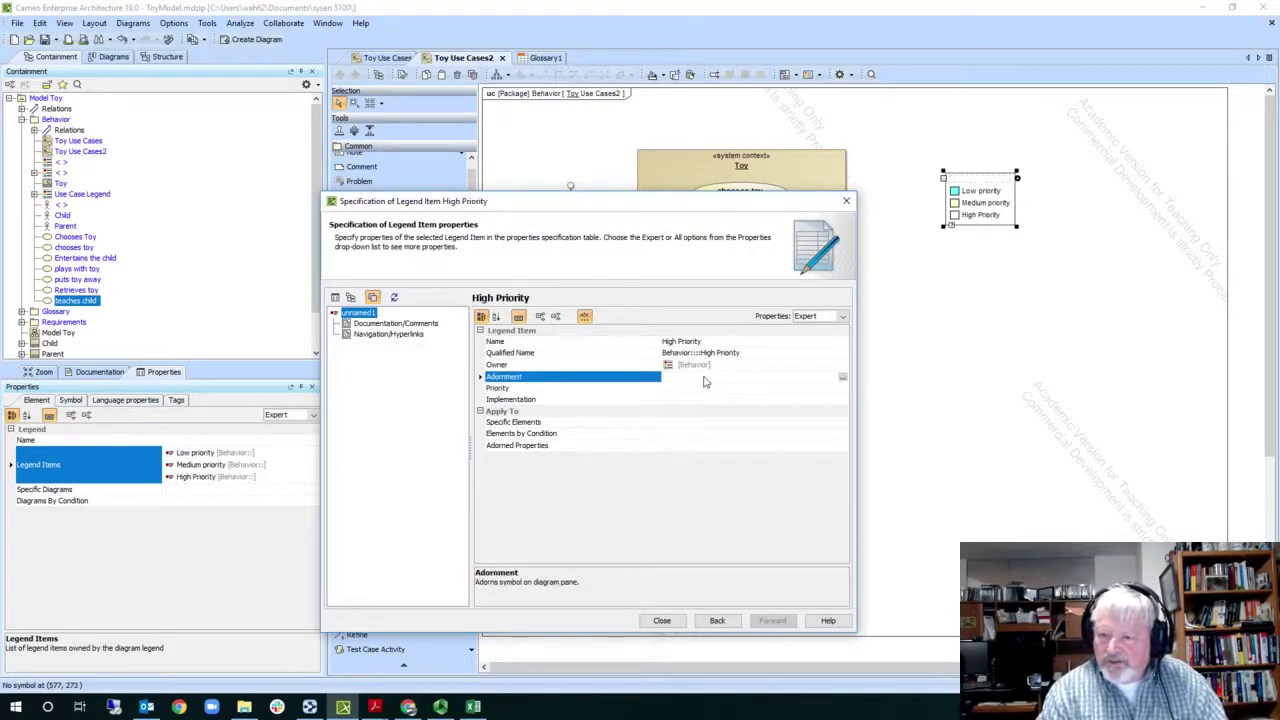
Step: Give High Priority a magenta fill (RGB 255, 0, 255) and close its specification
left_click(843, 378)
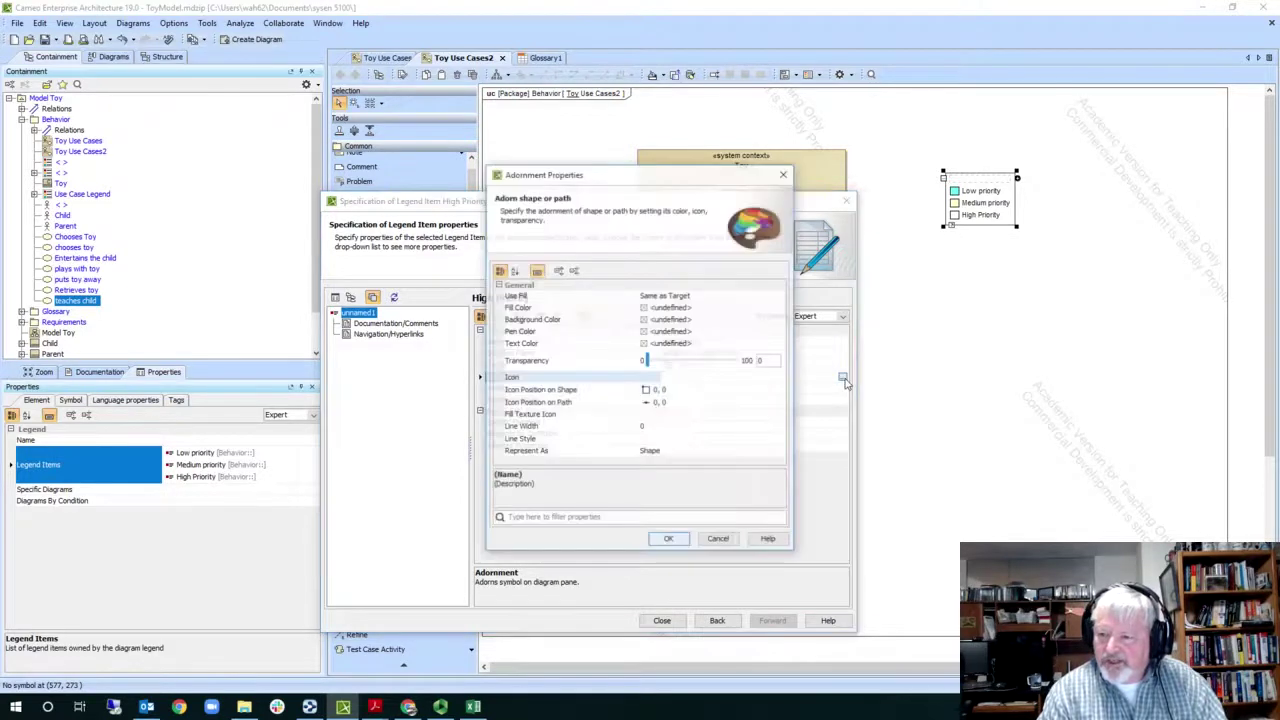
left_click(667, 313)
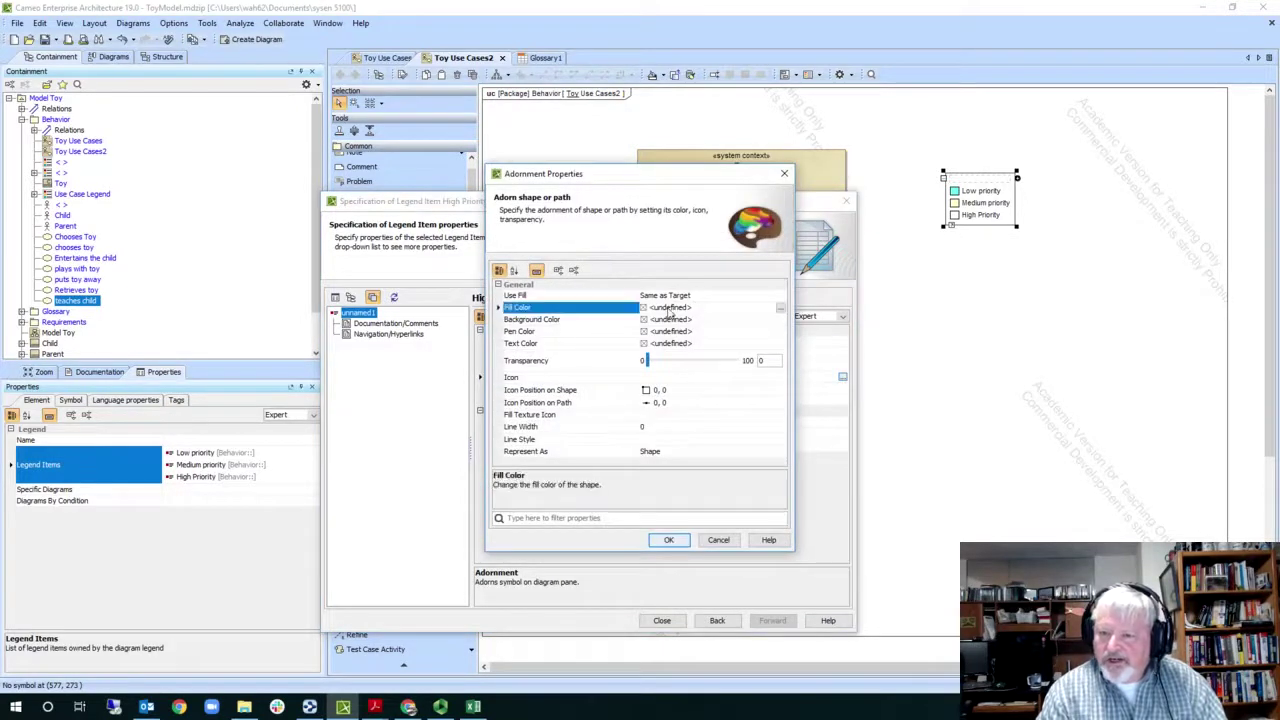
left_click(781, 308)
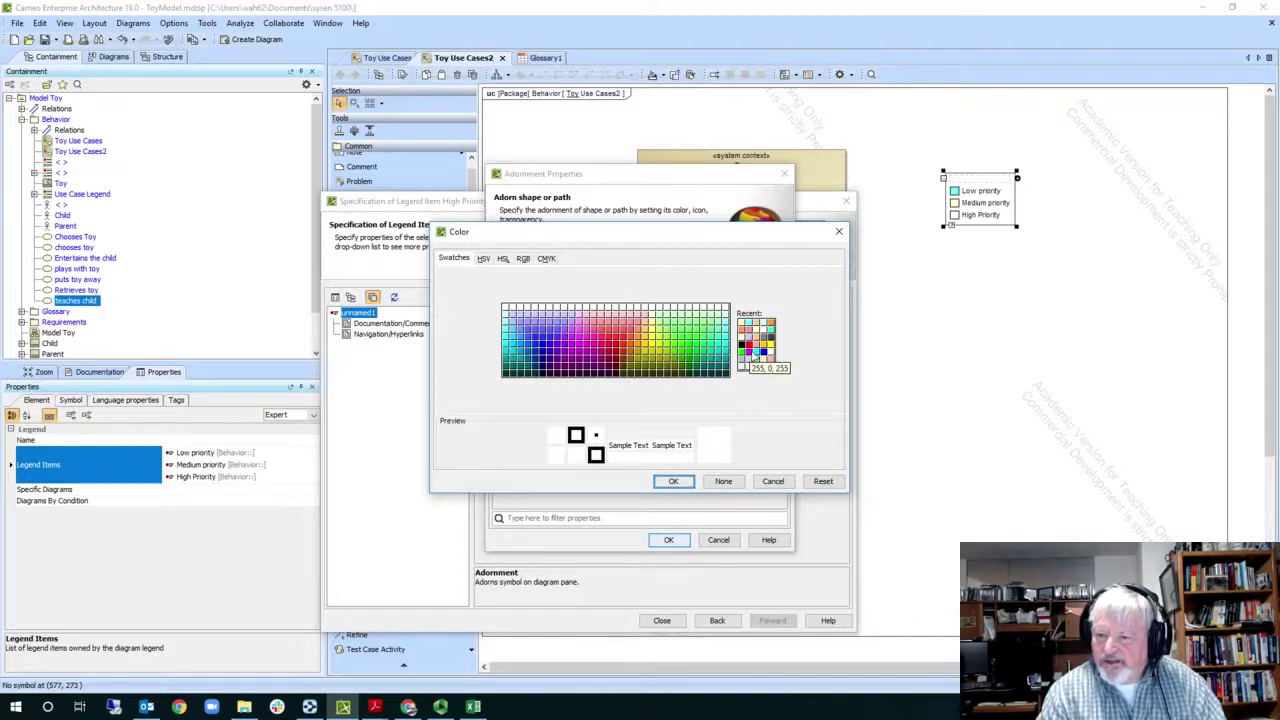
left_click(751, 354)
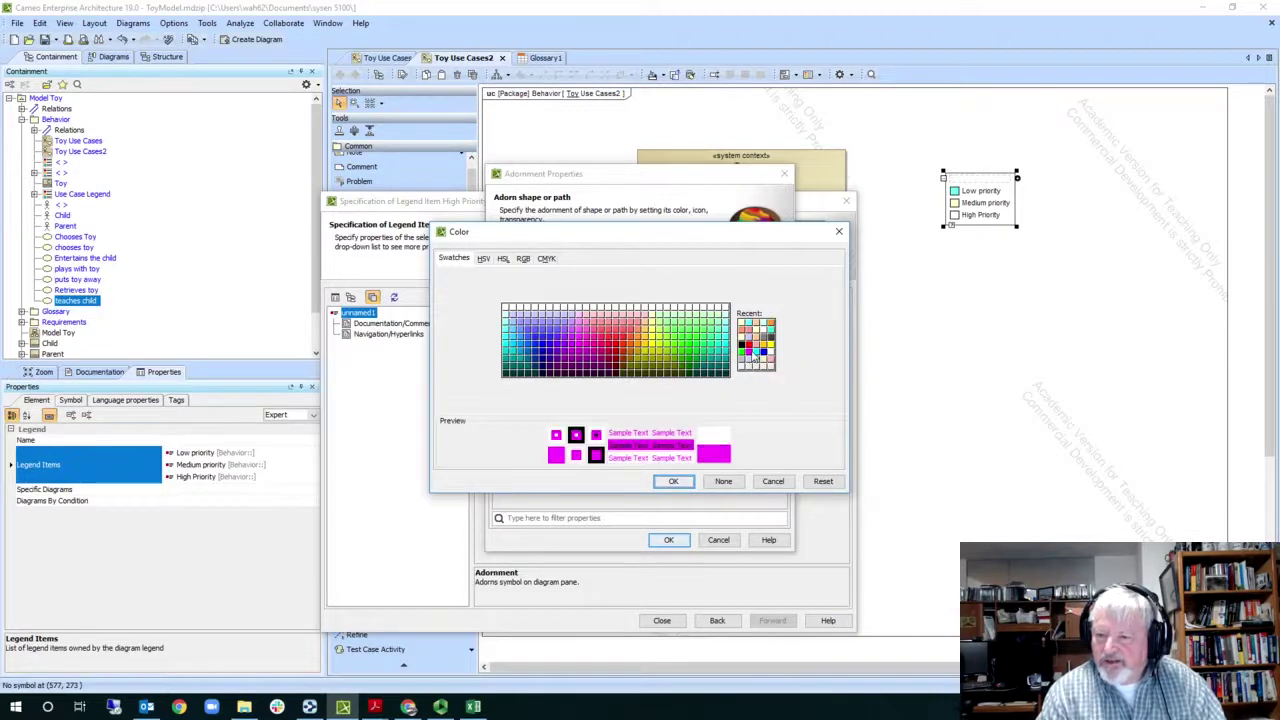
left_click(673, 481)
left_click(669, 540)
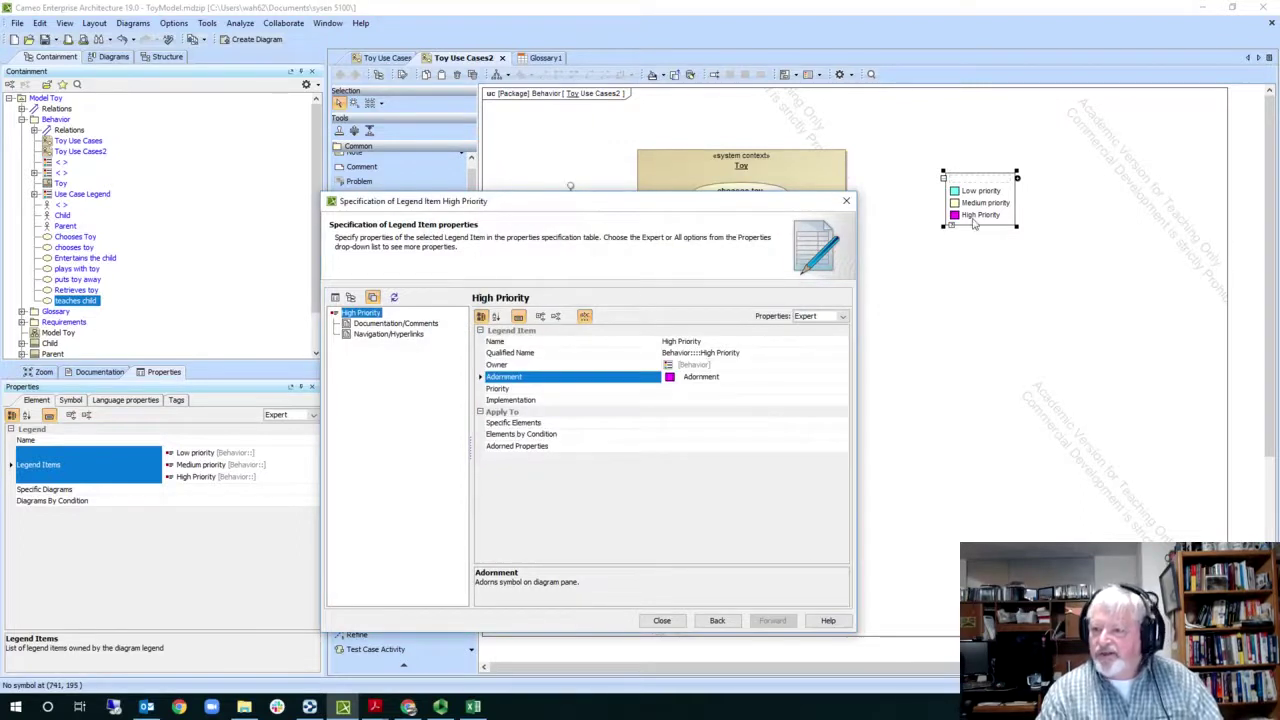
left_click(662, 620)
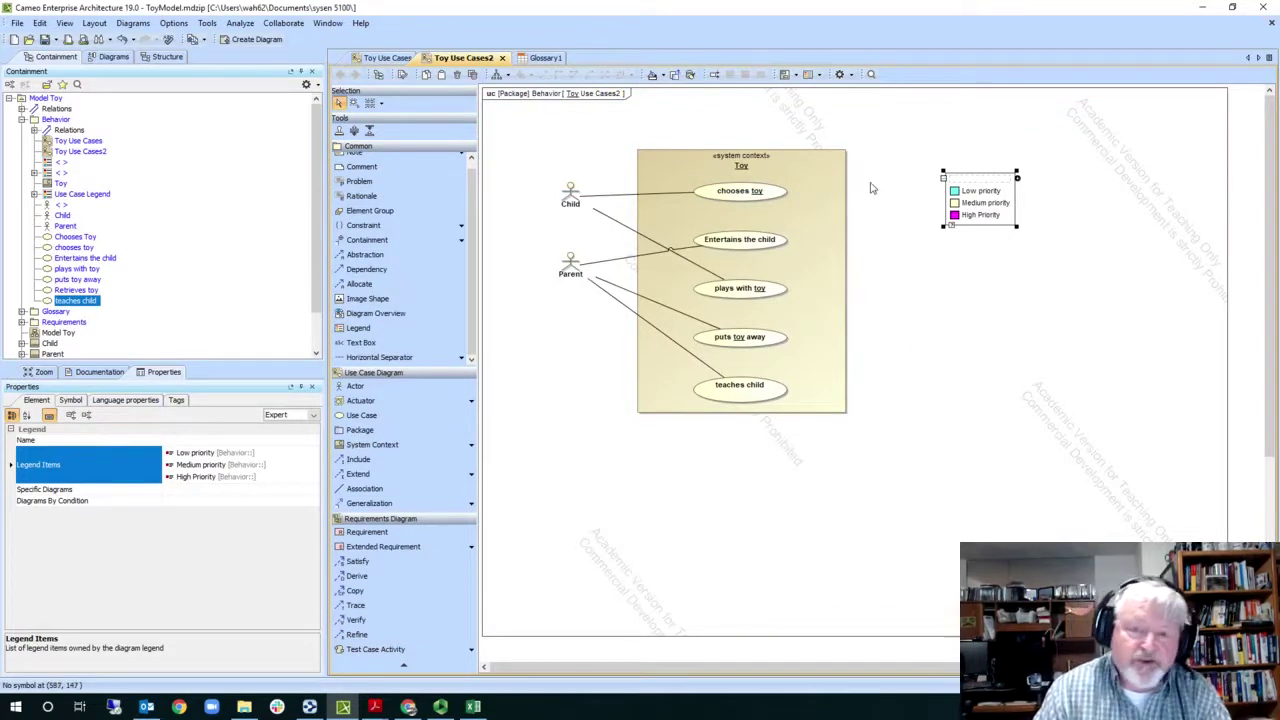
Step: Assign the Low priority legend item to the chooses toy use case, making it cyan
left_click(752, 200)
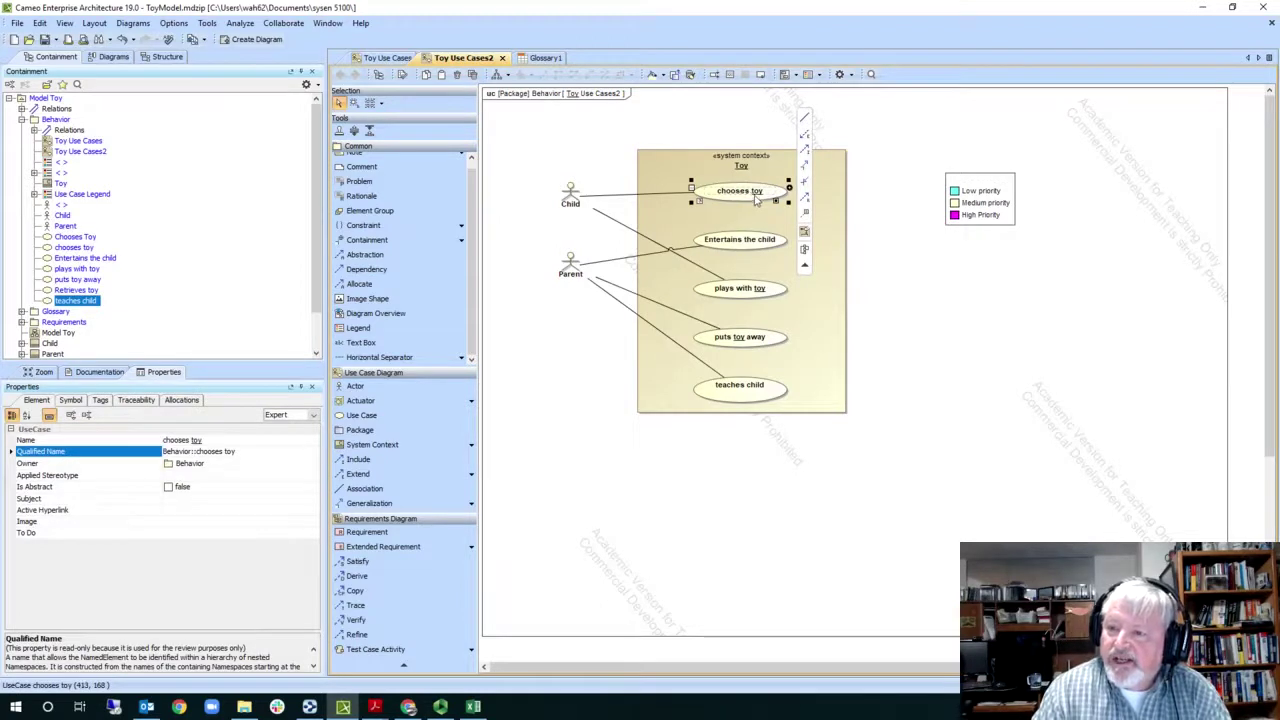
right_click(755, 201)
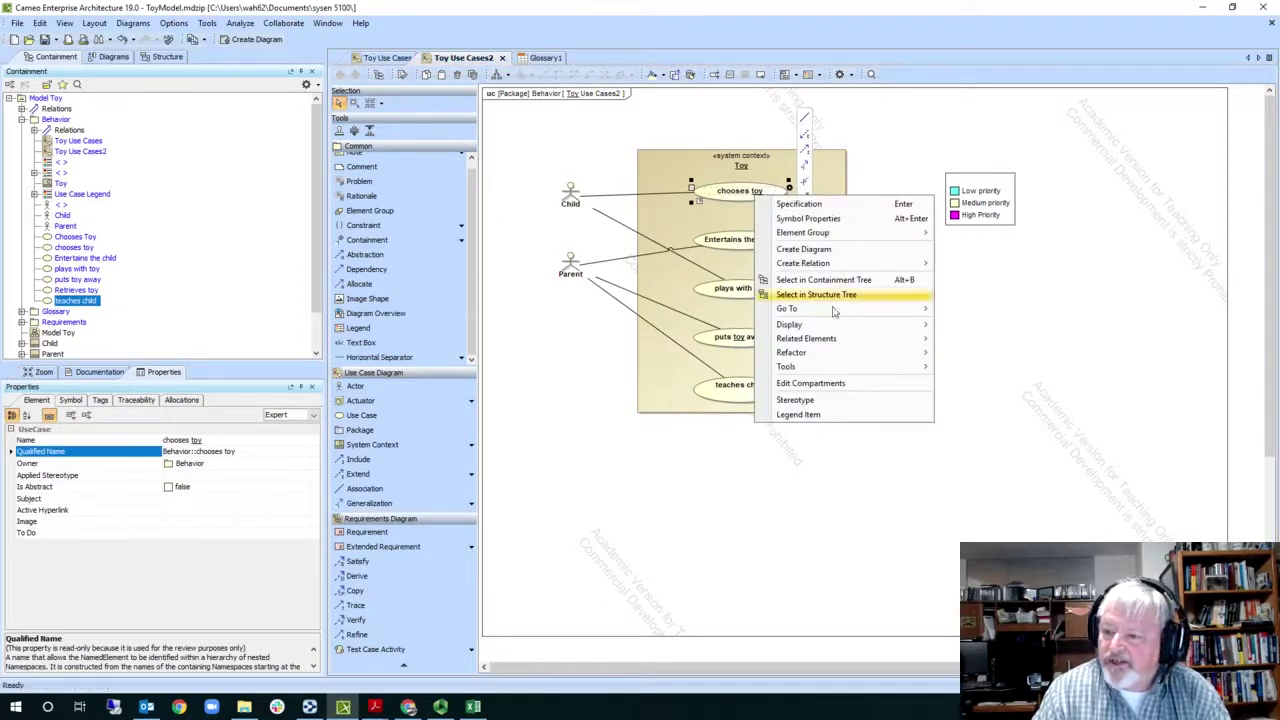
left_click(819, 416)
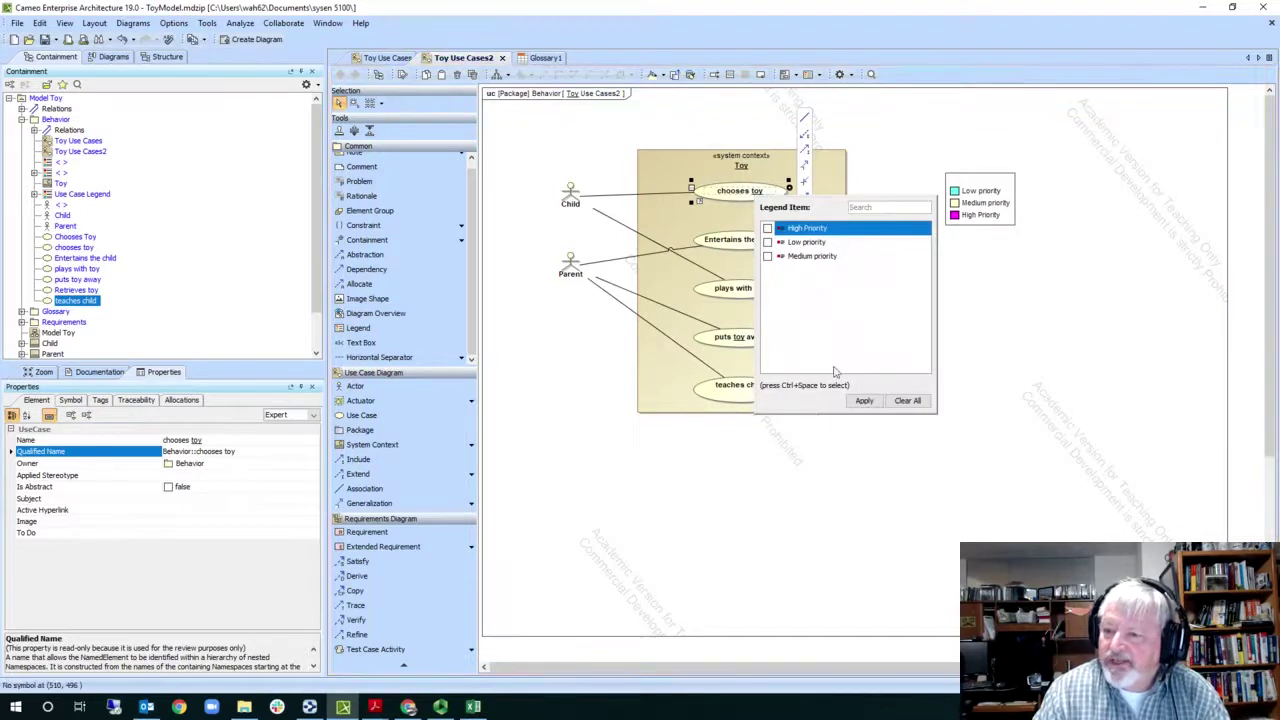
key("Down")
key("Down")
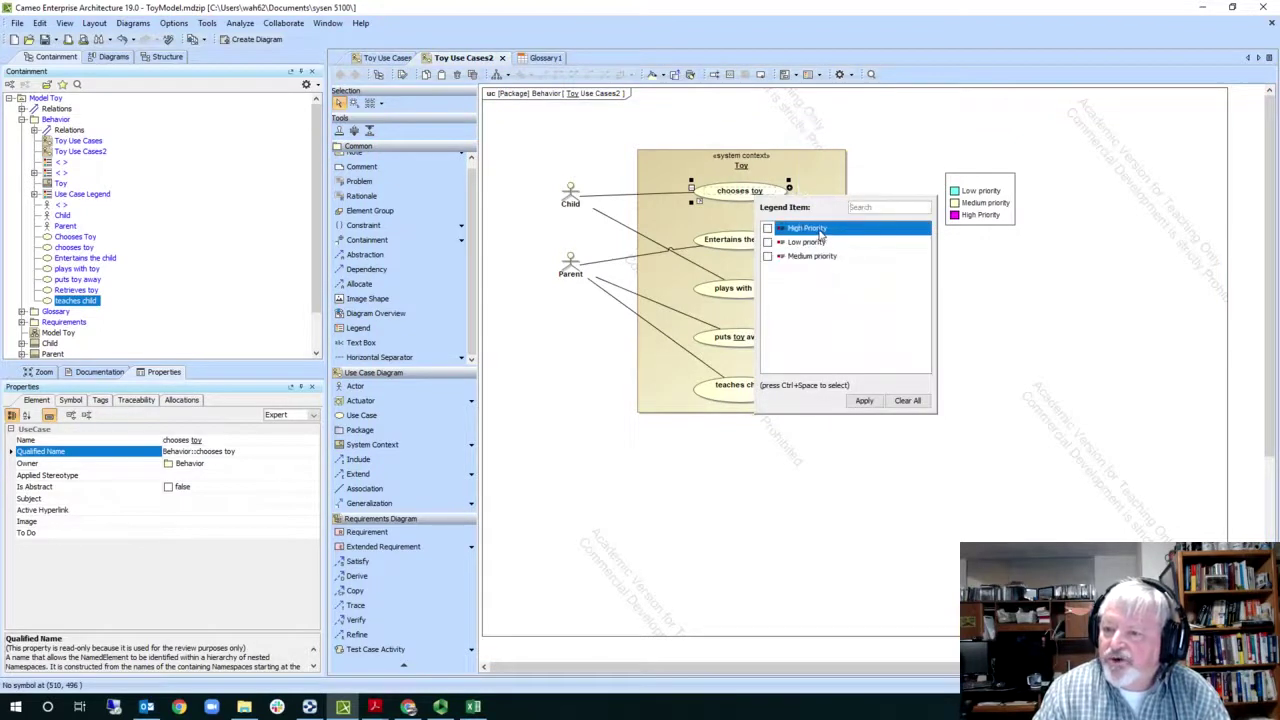
left_click(768, 242)
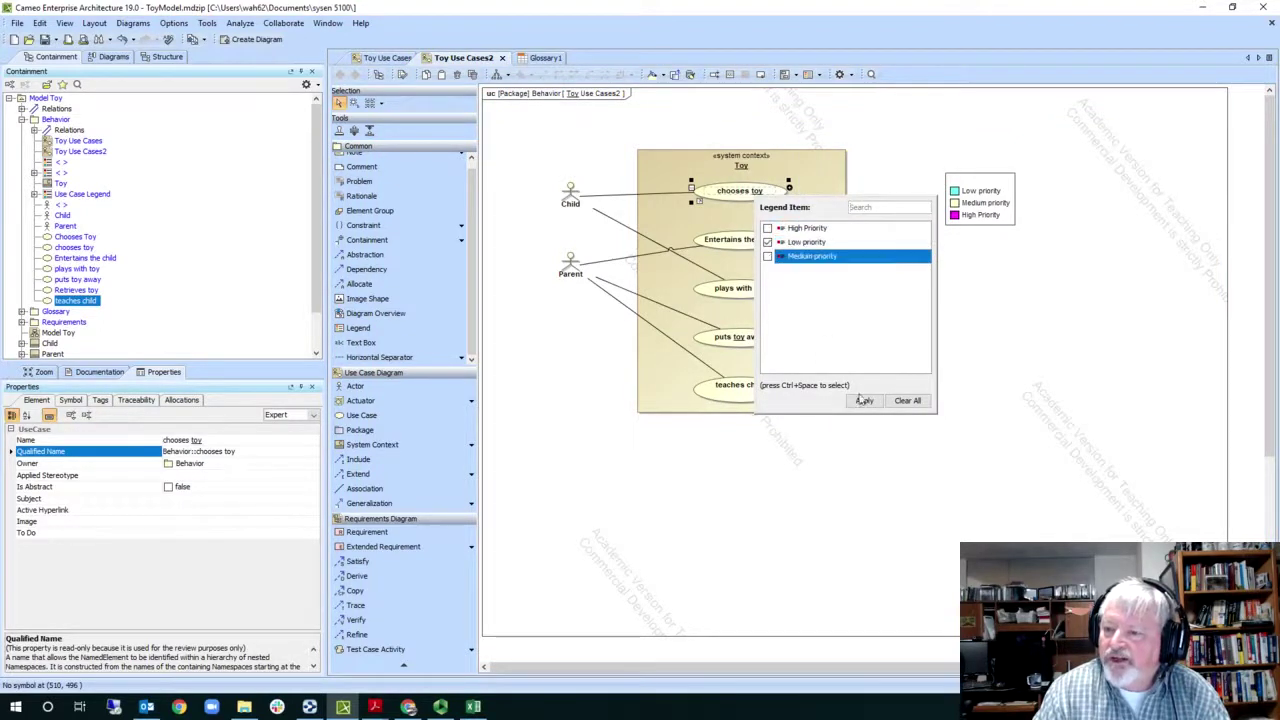
left_click(864, 400)
left_click(894, 408)
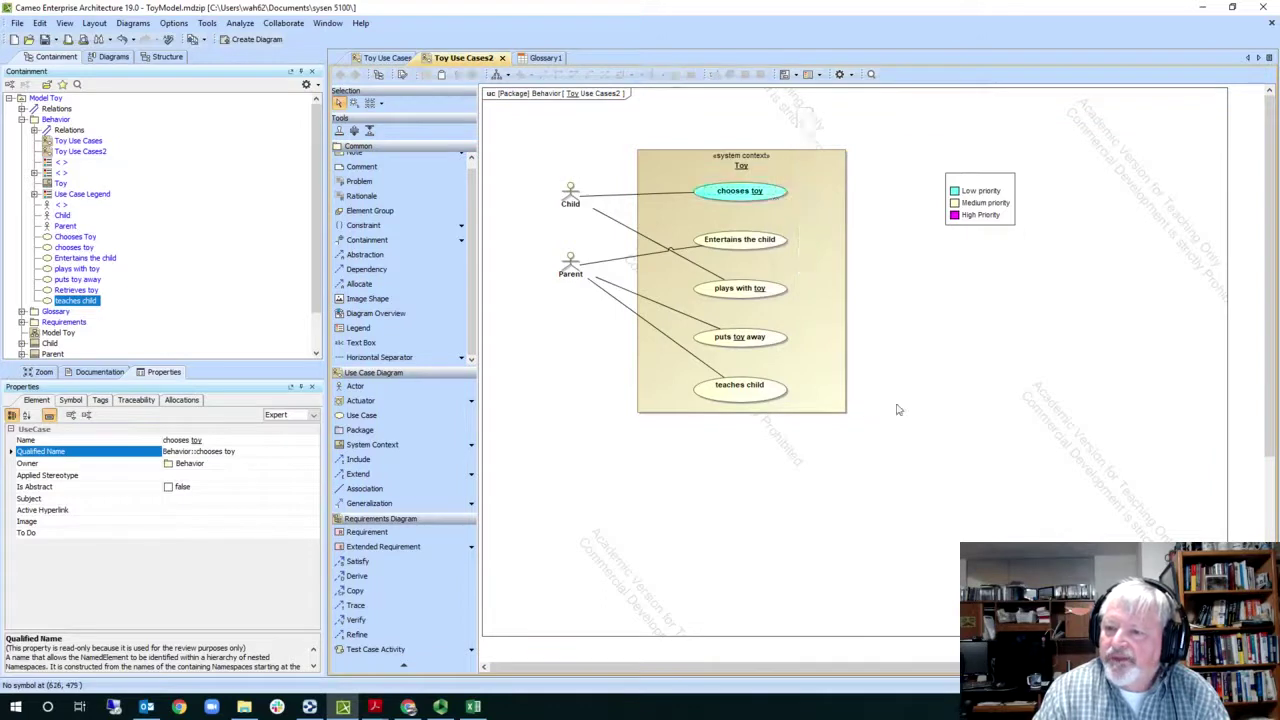
Step: Assign the High Priority legend item to plays with toy, making it magenta
left_click(776, 294)
right_click(764, 292)
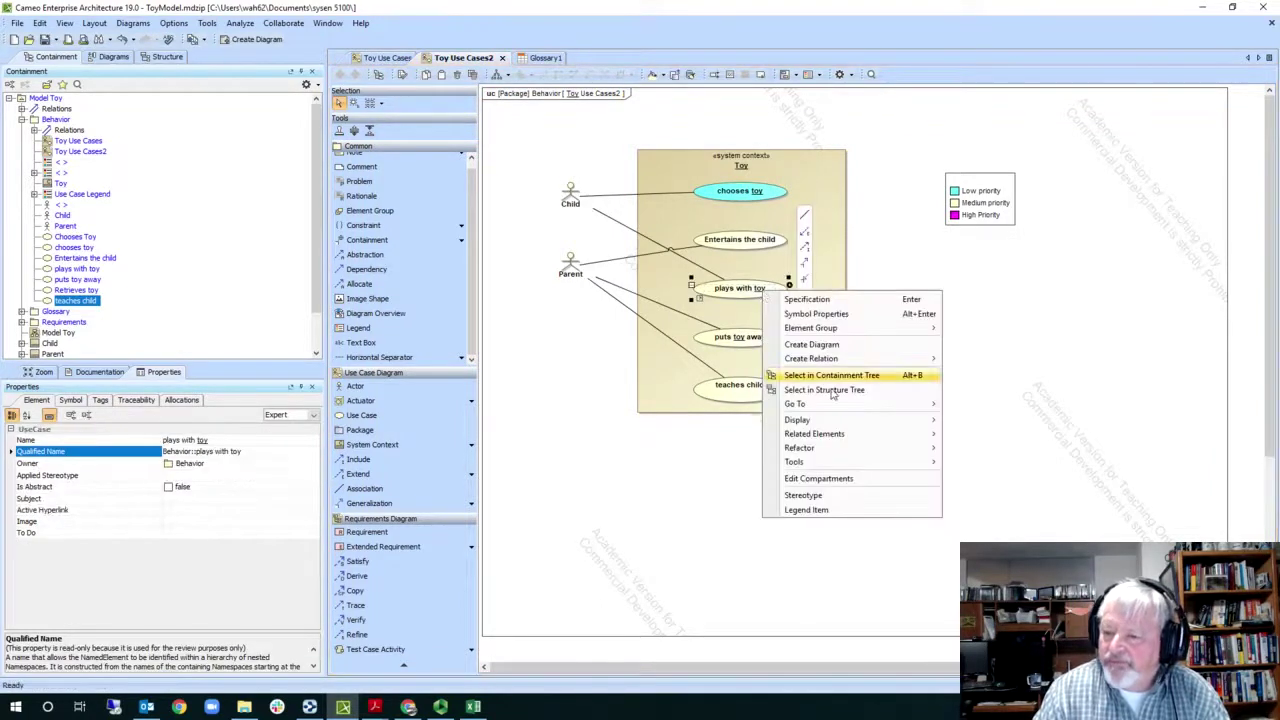
left_click(808, 510)
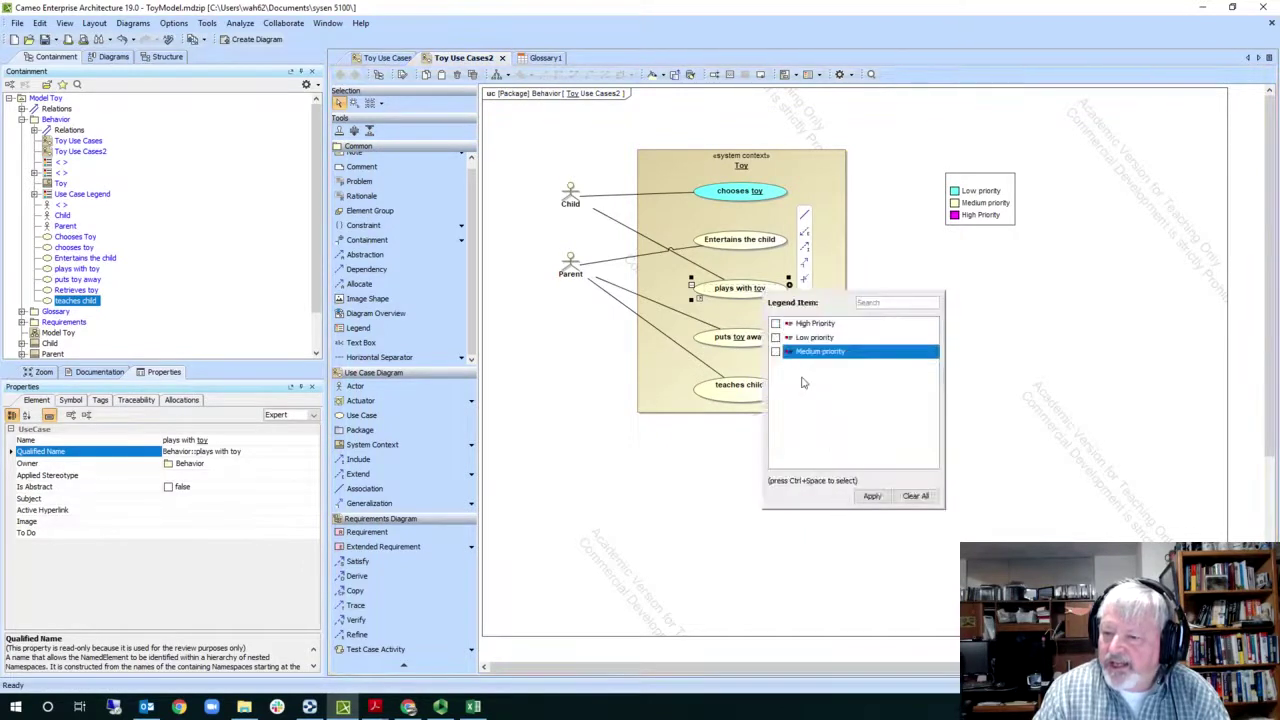
left_click(776, 351)
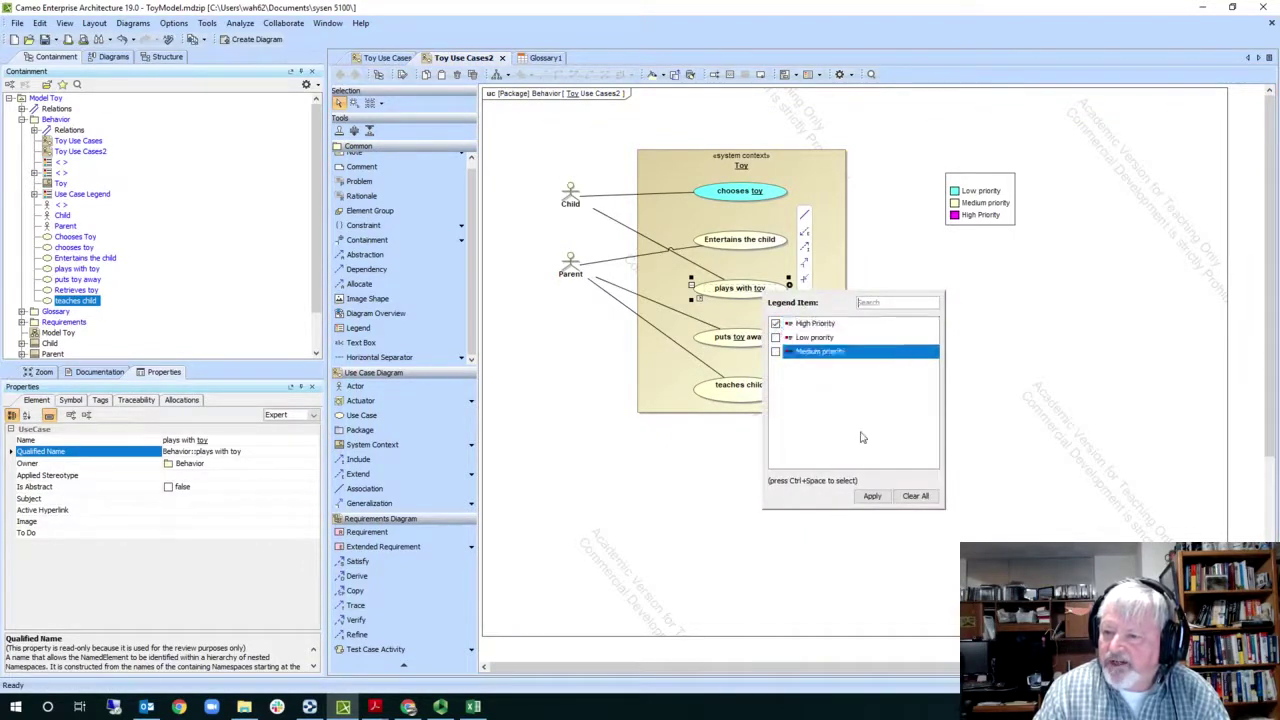
left_click(872, 496)
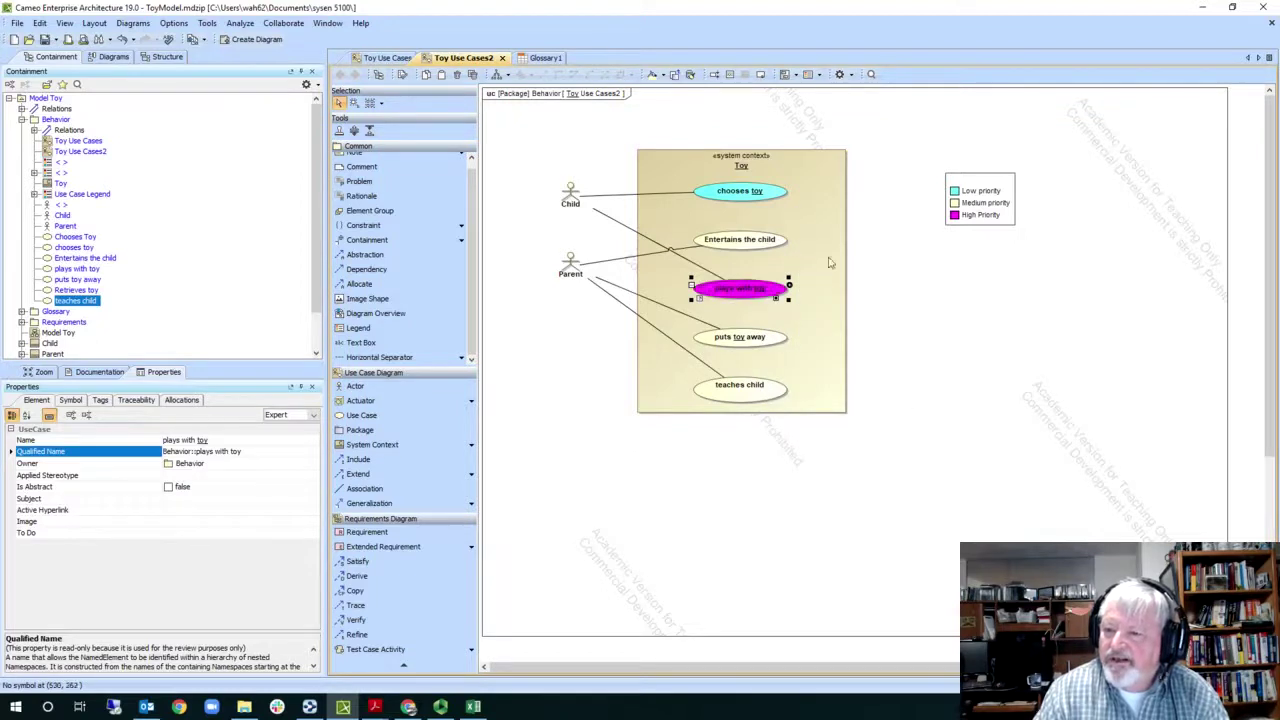
Step: Nudge teaches child slightly lower inside Toy and assign it Low priority
left_click(748, 394)
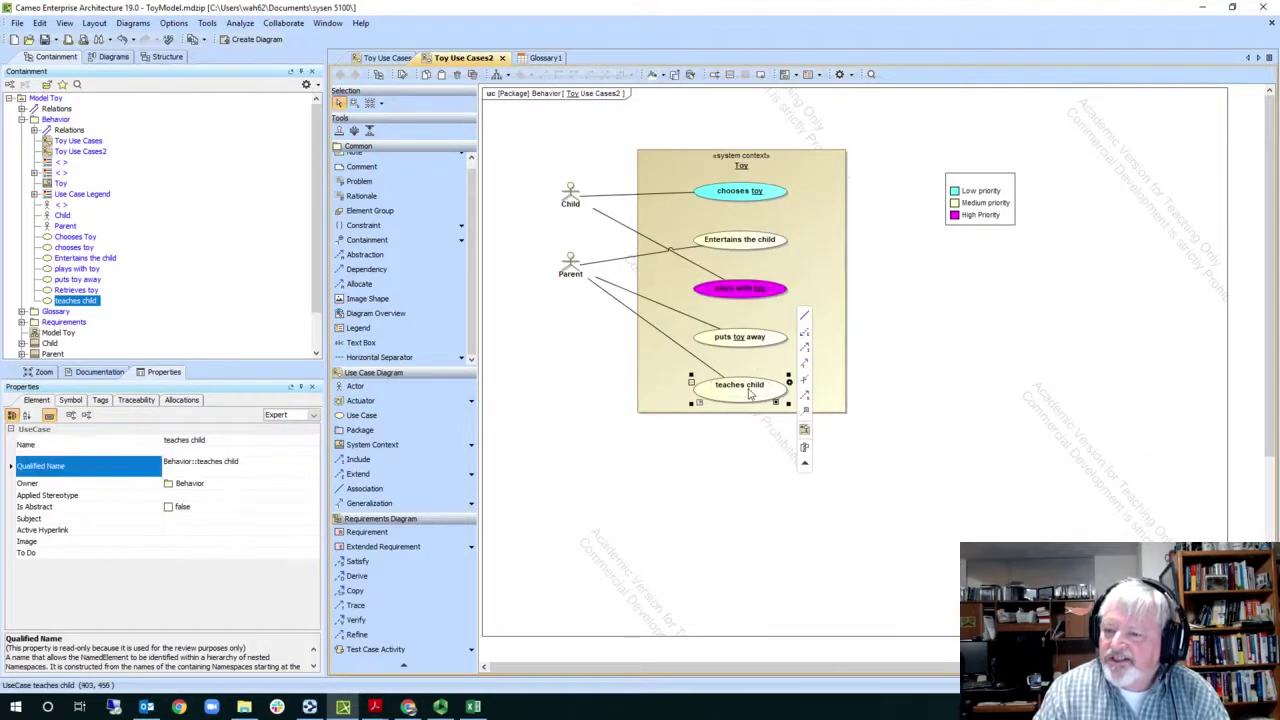
left_click_drag(749, 394, 750, 396)
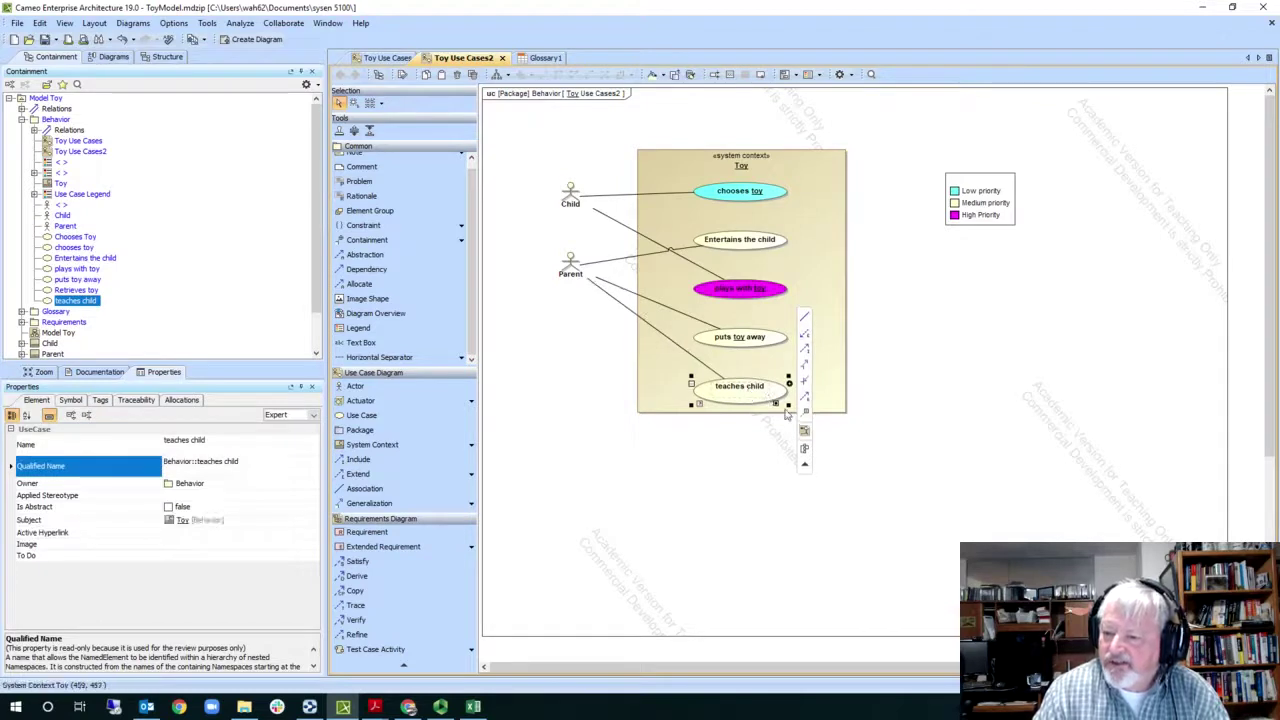
right_click(766, 405)
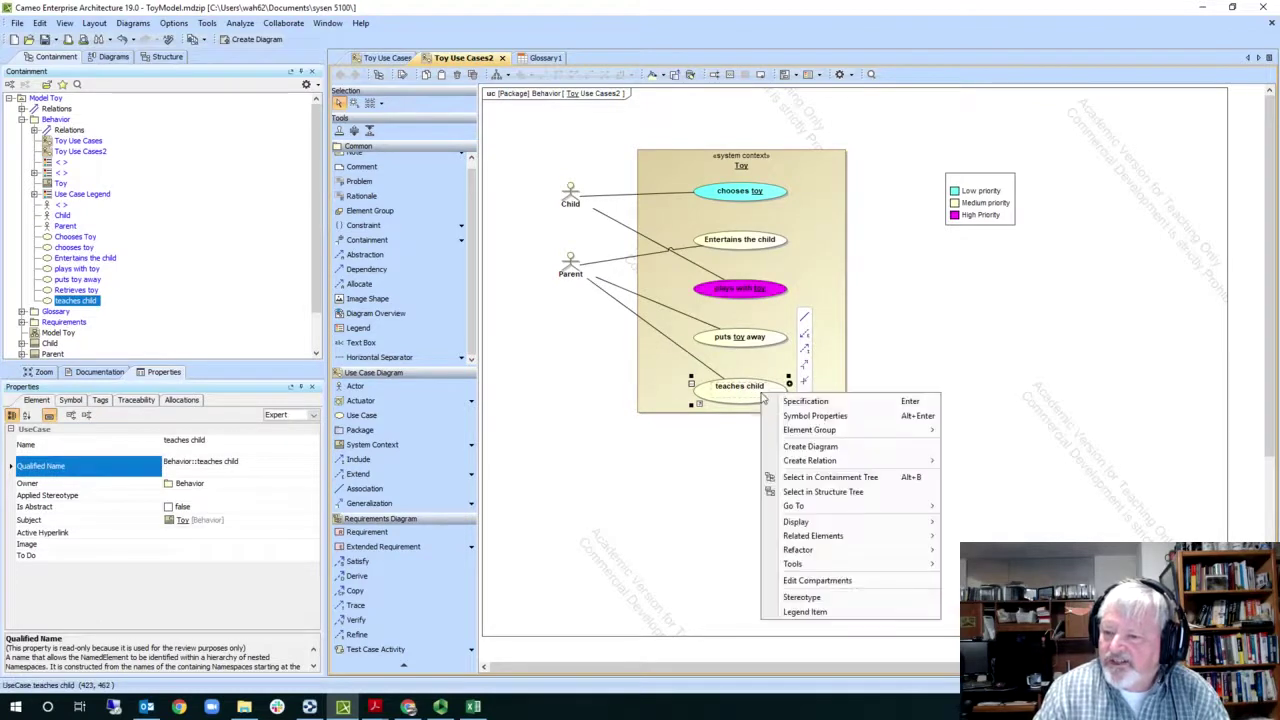
left_click(820, 612)
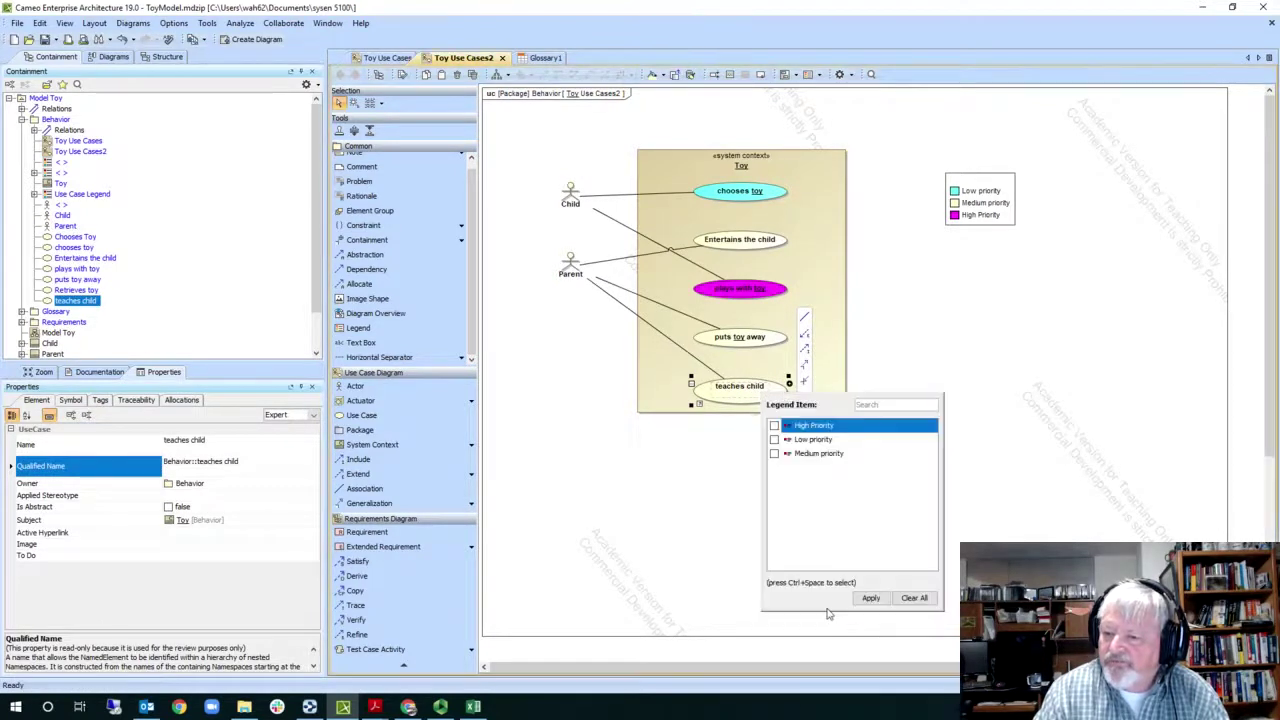
left_click(813, 440)
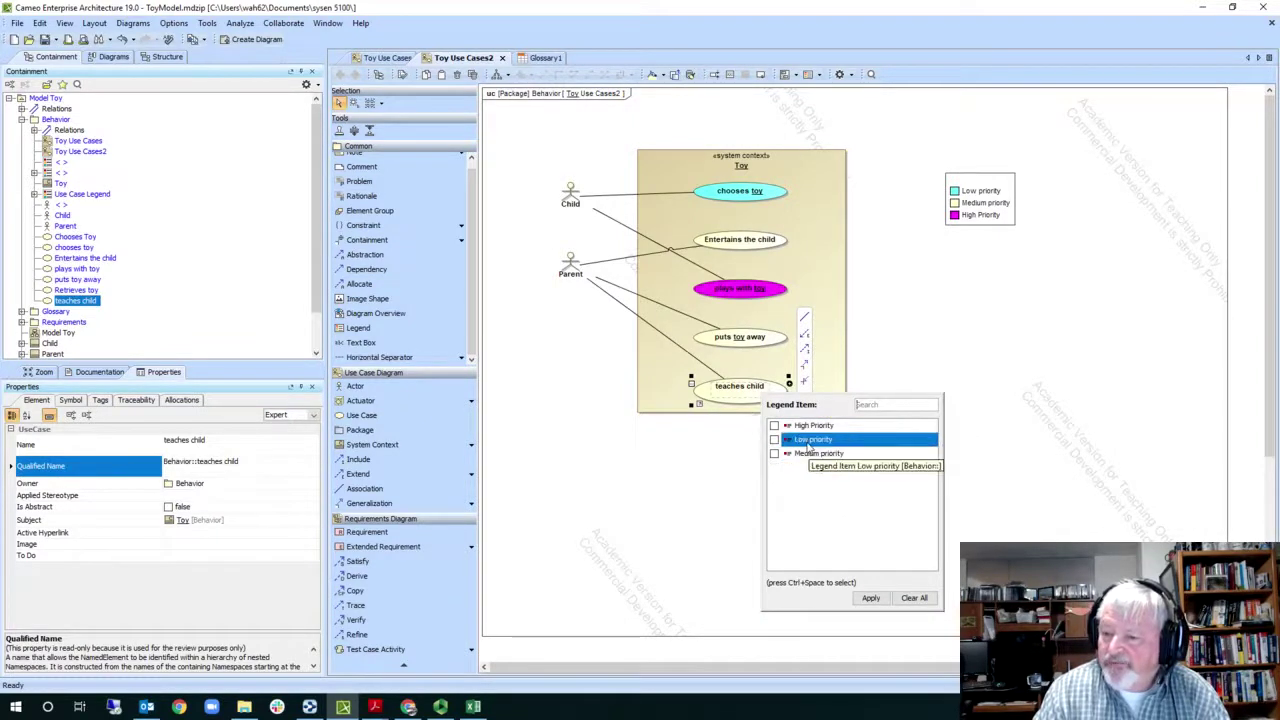
left_click(870, 598)
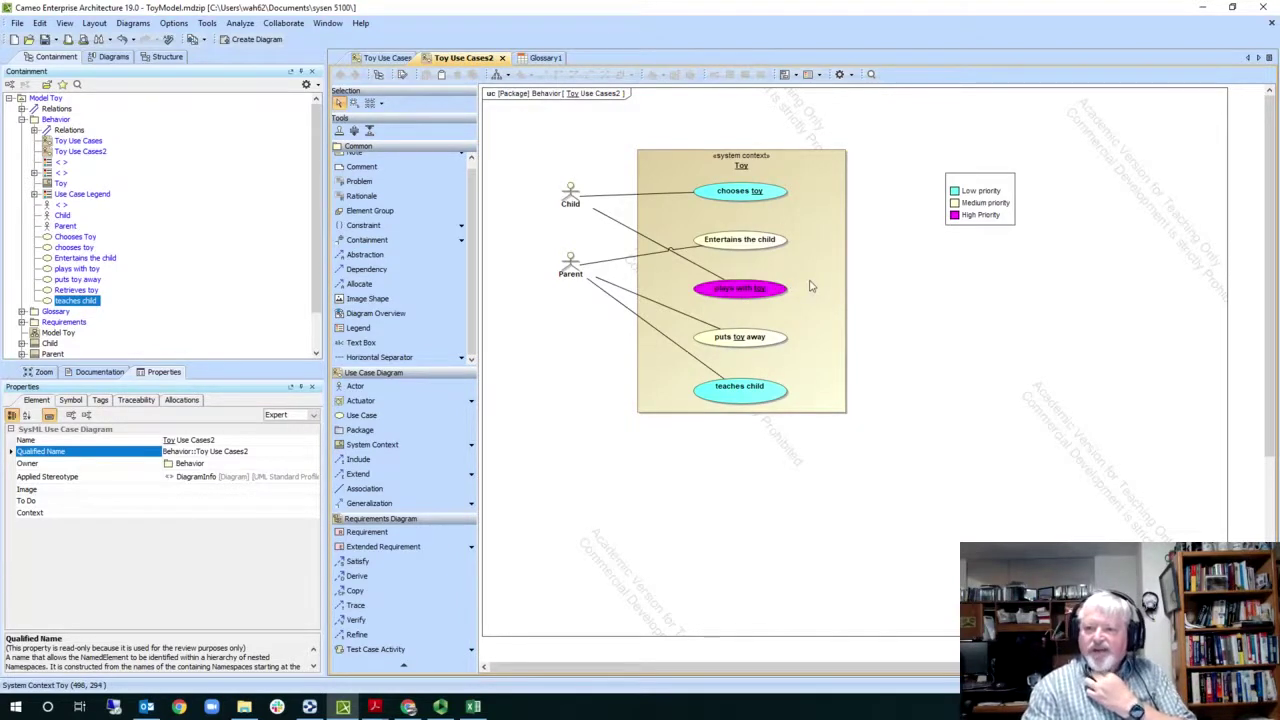
Step: Move the legend up-left and rename it 'Use Case Legends', dismissing the name conflict warning
left_click_drag(982, 184, 942, 152)
left_click(942, 156)
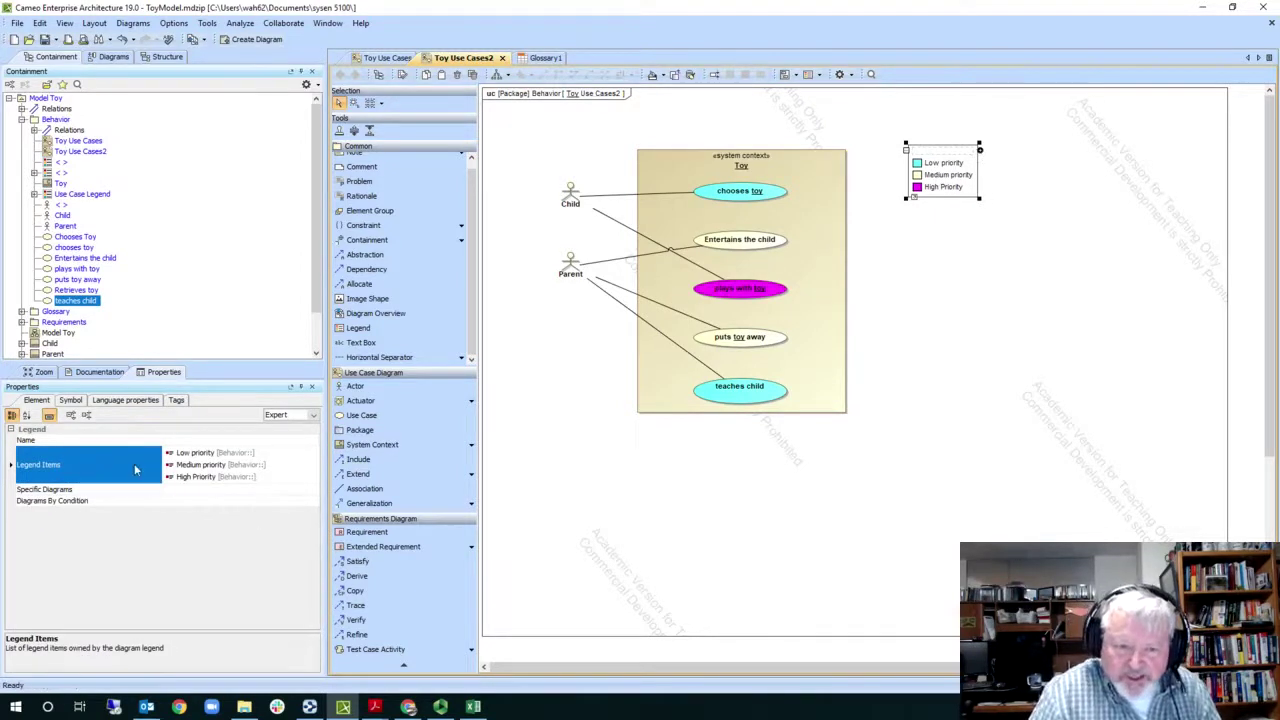
left_click(186, 440)
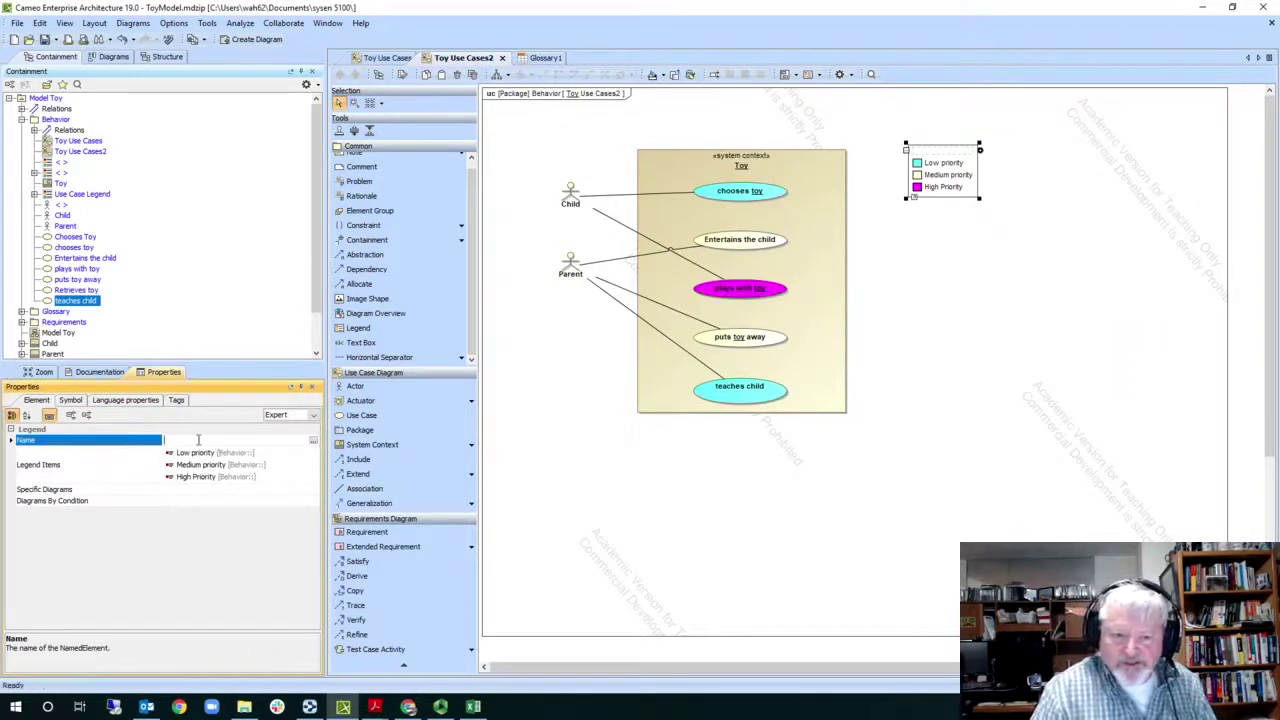
type("Use Case Legend")
key("Return")
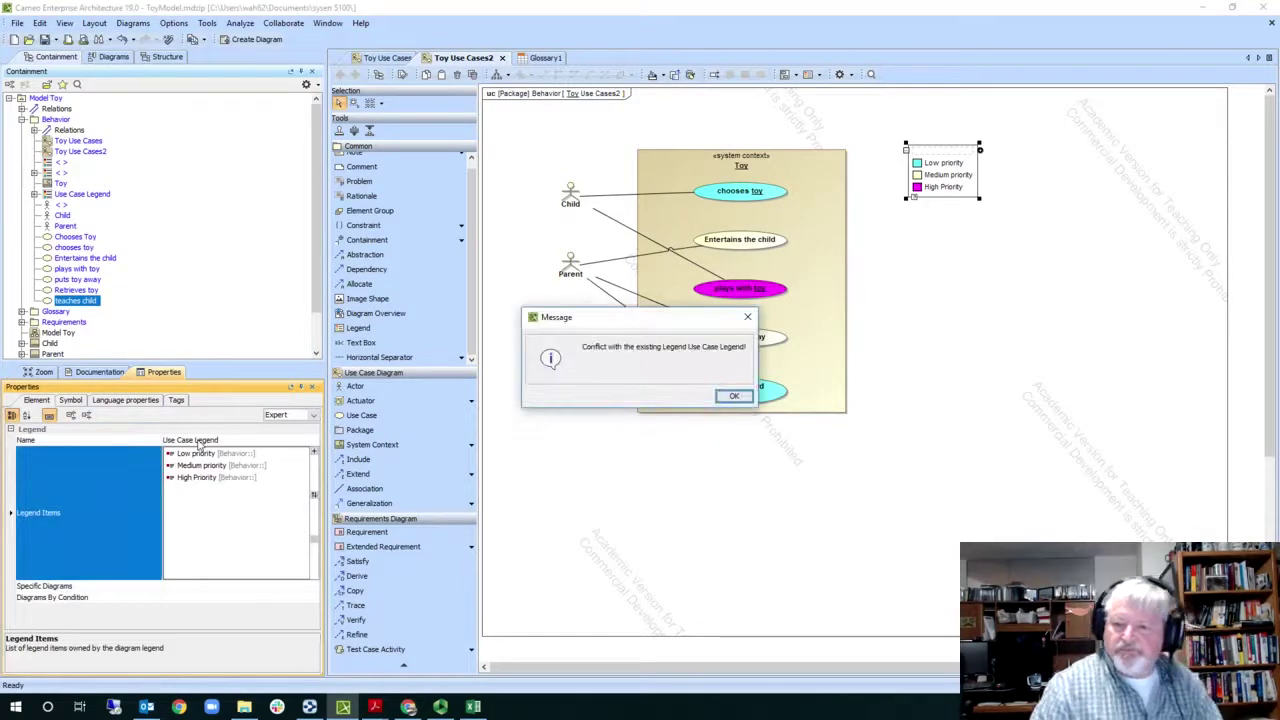
left_click(733, 397)
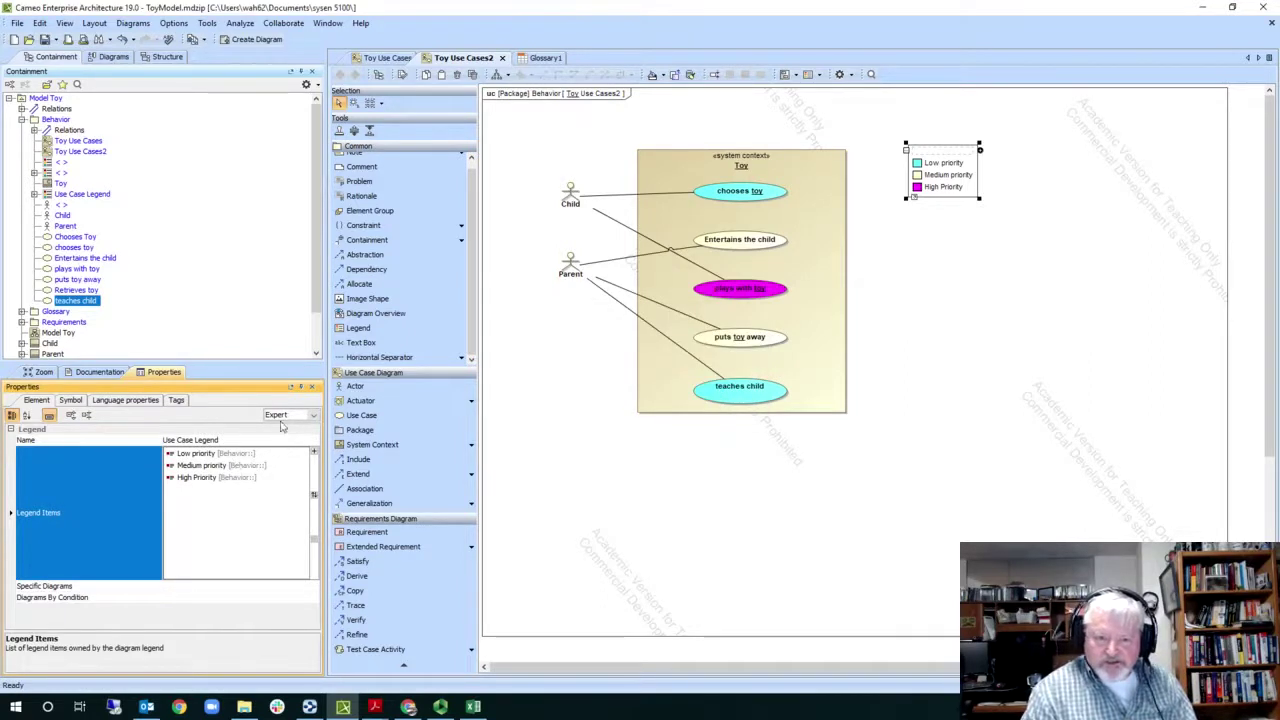
left_click(222, 441)
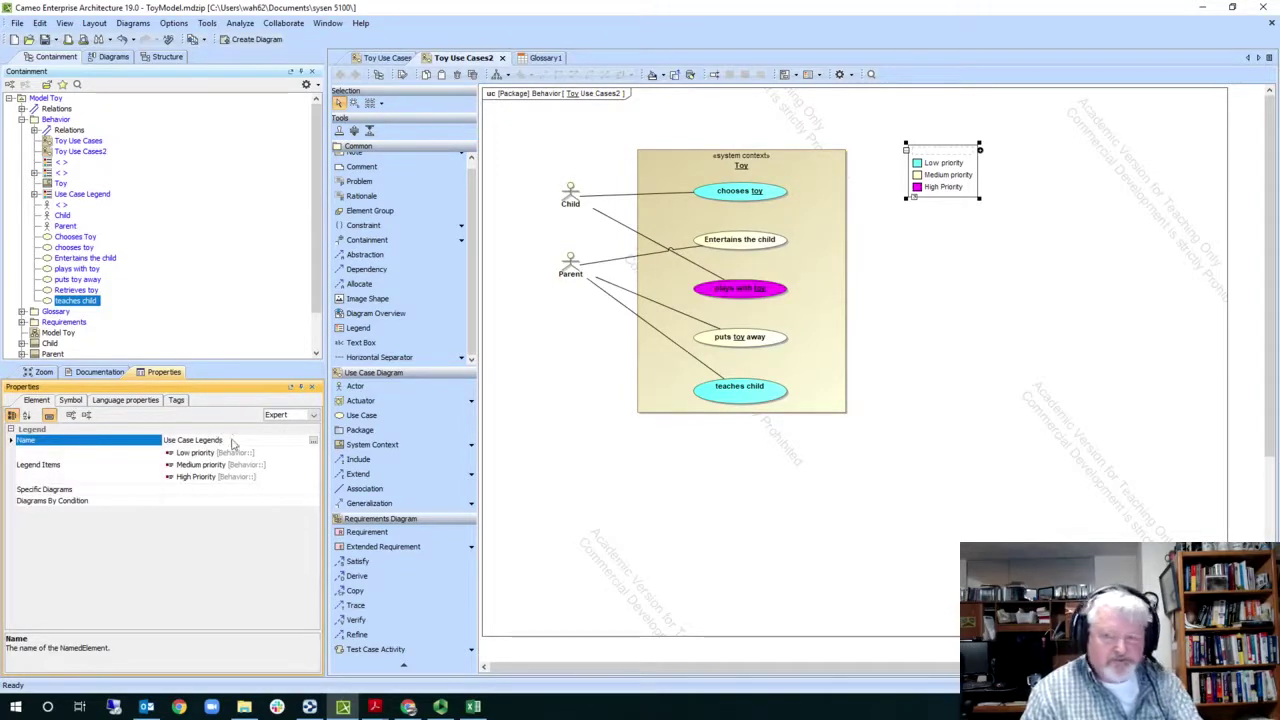
type("Use Case Legends")
key("Return")
left_click(603, 520)
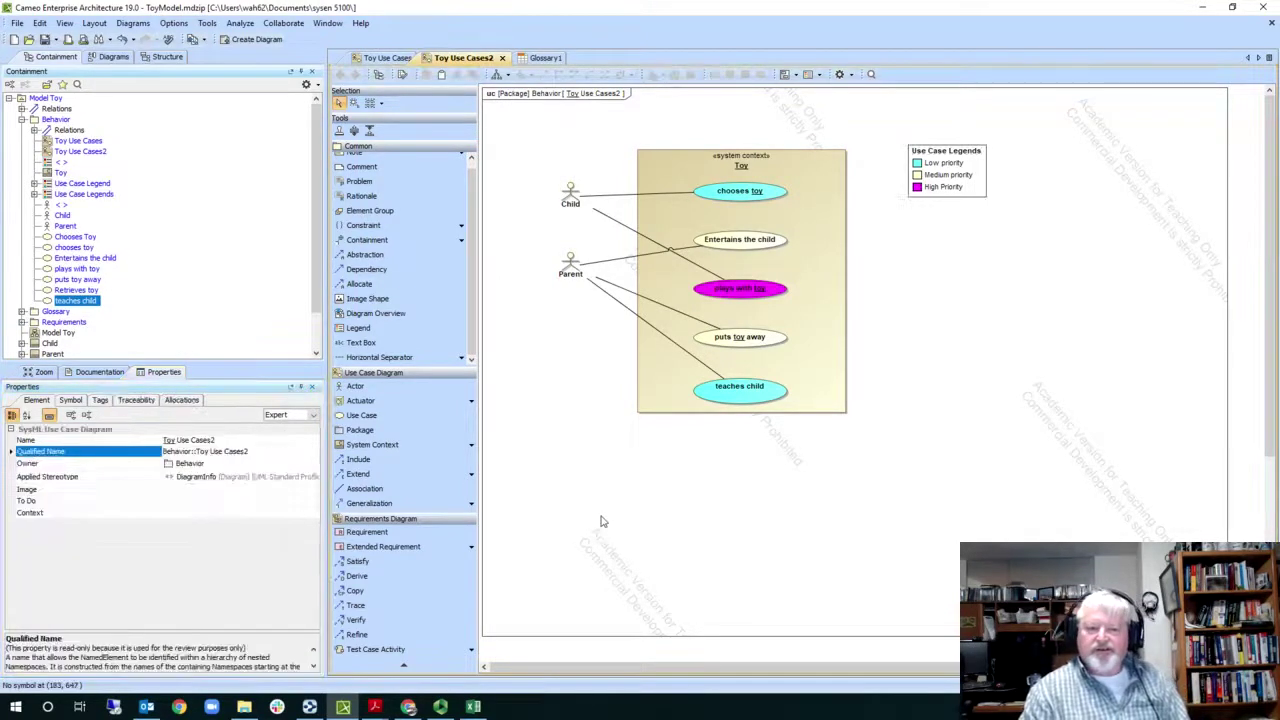
Step: Switch between the Toy Use Cases and Toy Use Cases2 diagrams, ending on Toy Use Cases
left_click(377, 58)
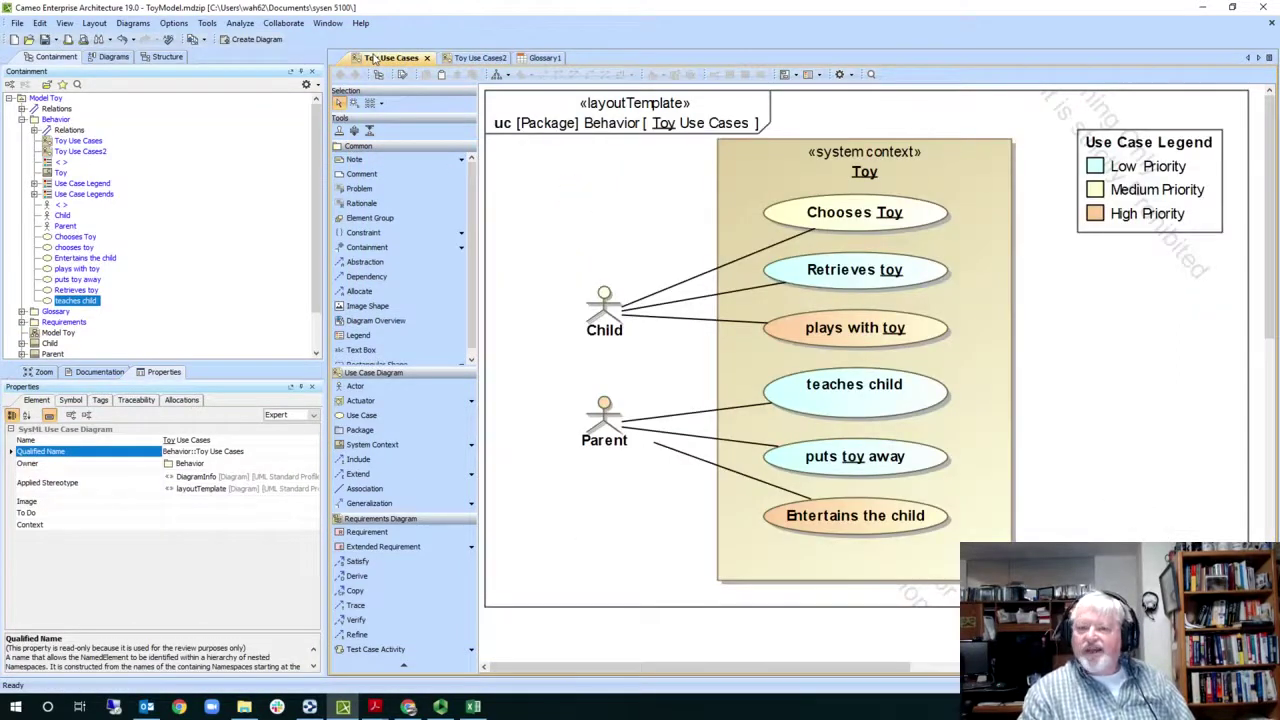
left_click(466, 58)
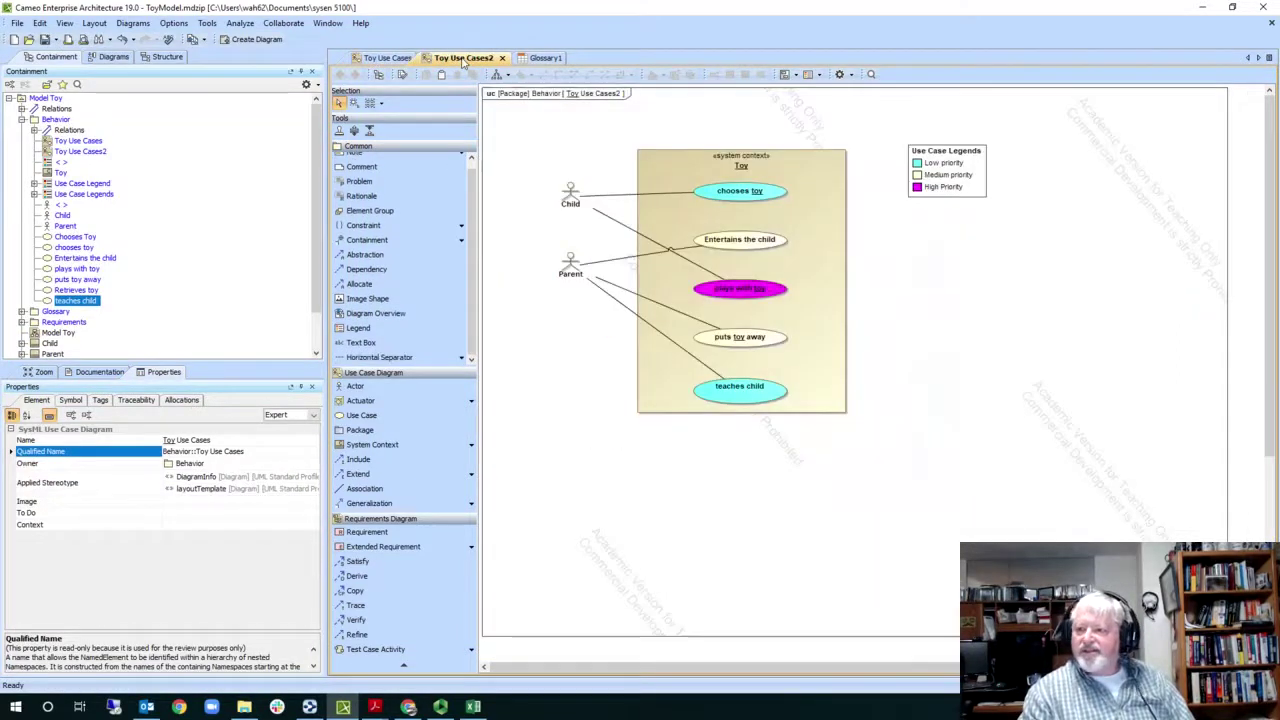
left_click(396, 60)
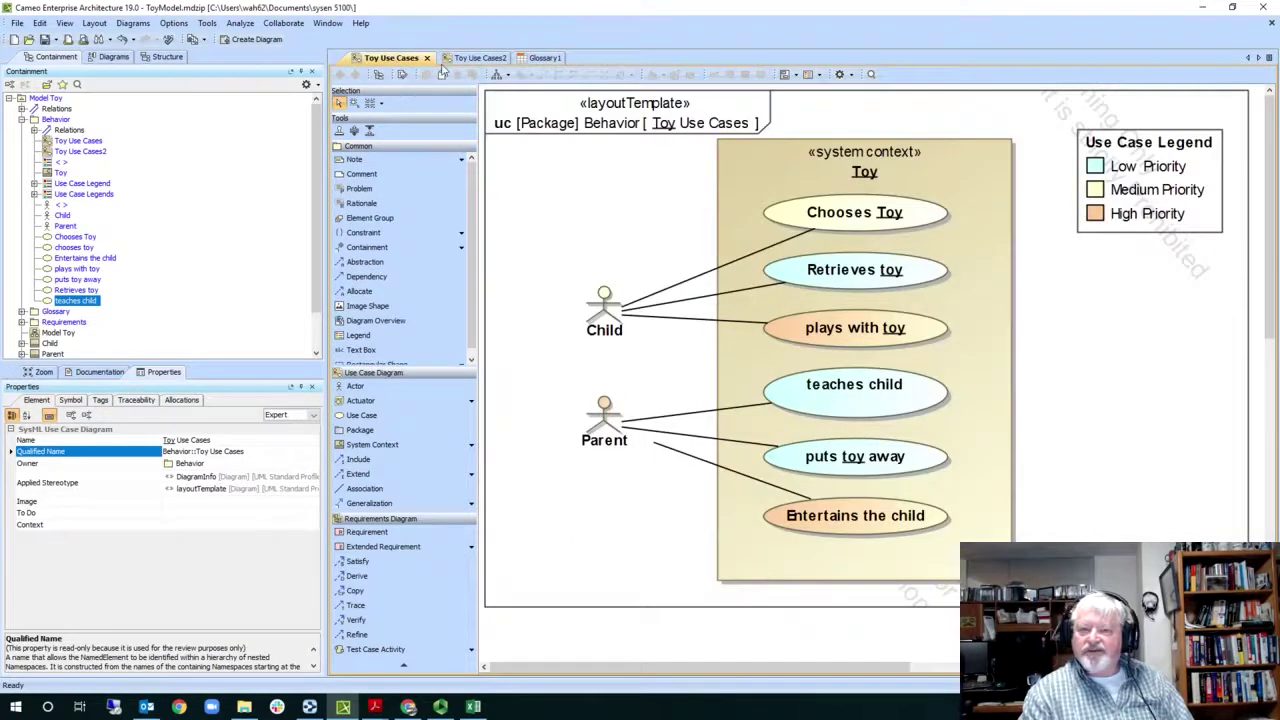